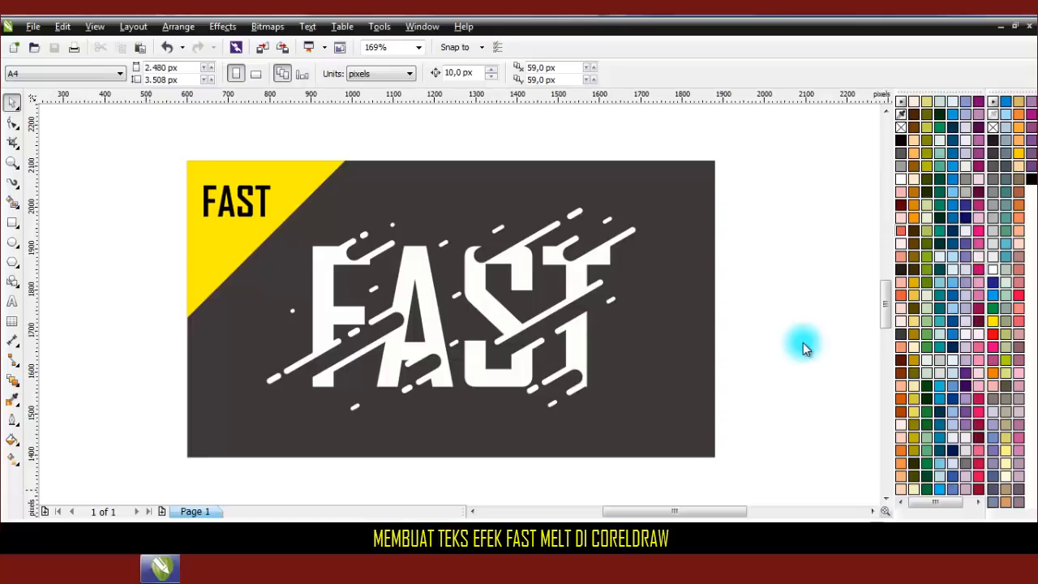
Step: Create a new A4 document and add the artistic text "FAST" on the page
left_click(32, 26)
left_click(57, 46)
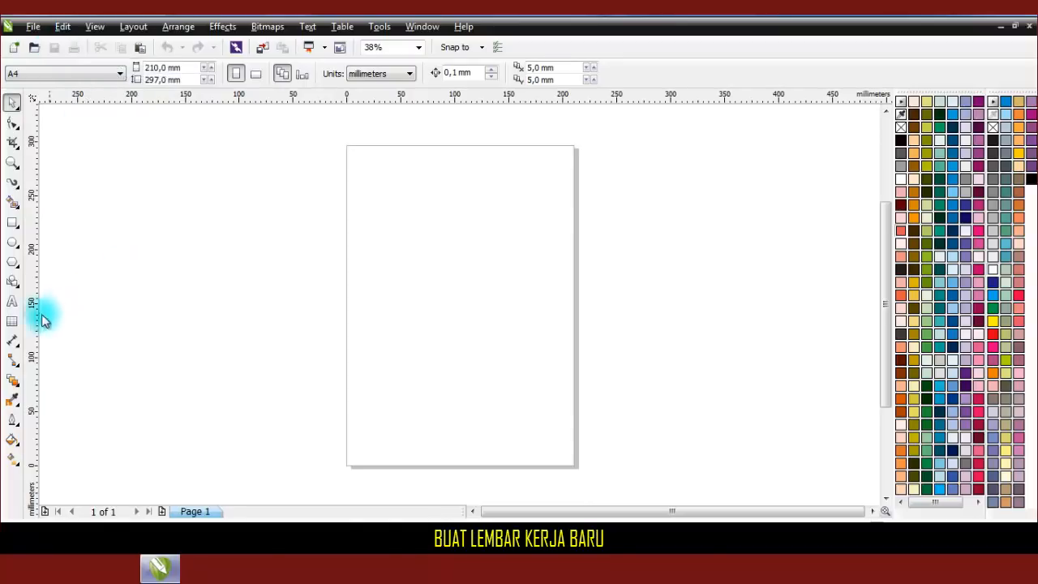
left_click(12, 301)
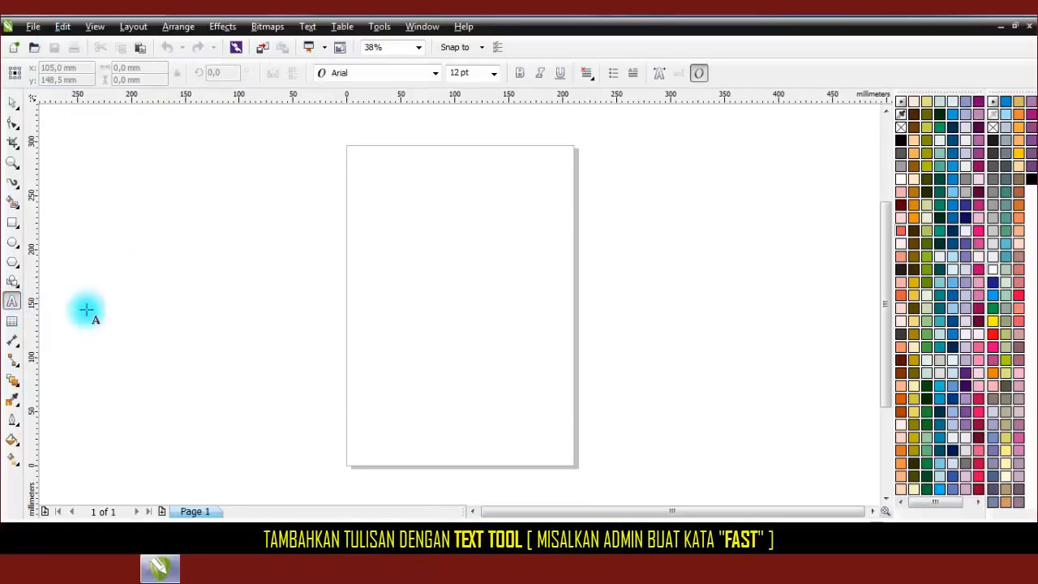
left_click(396, 299)
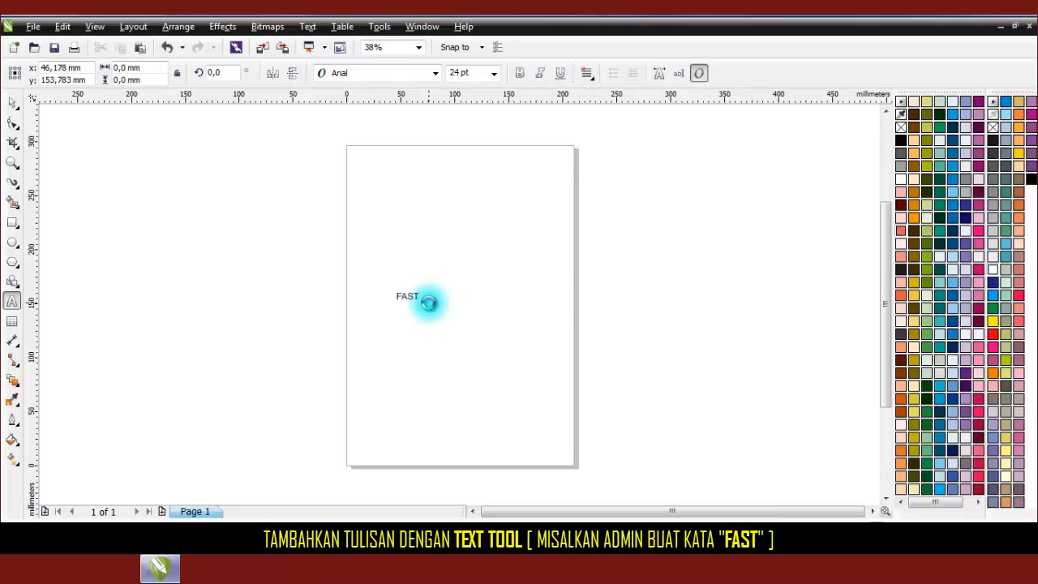
Step: Format the FAST text in Agency FB at 100 pt and make it bold
left_click(12, 103)
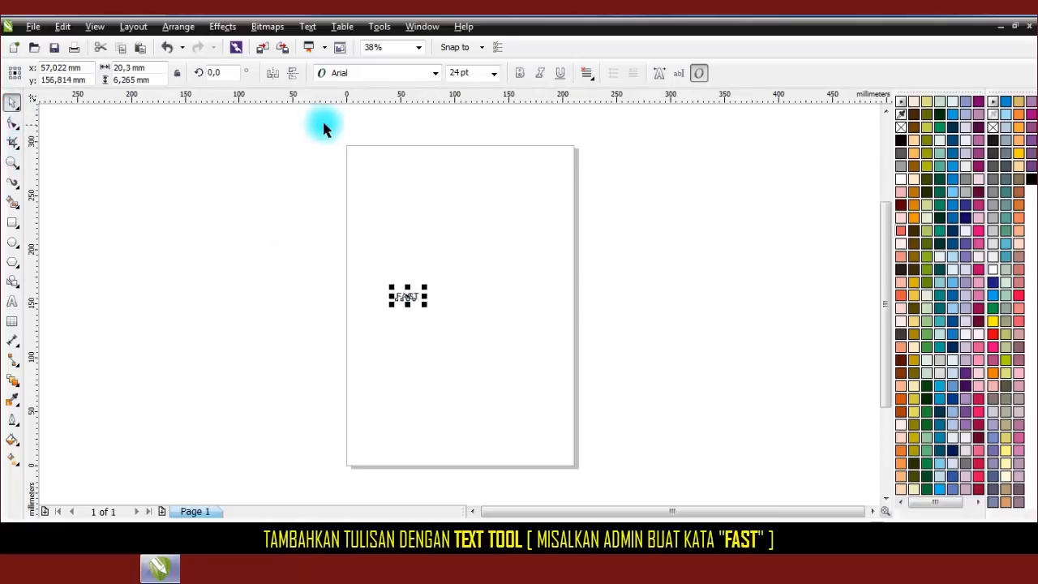
left_click(359, 73)
left_click(363, 108)
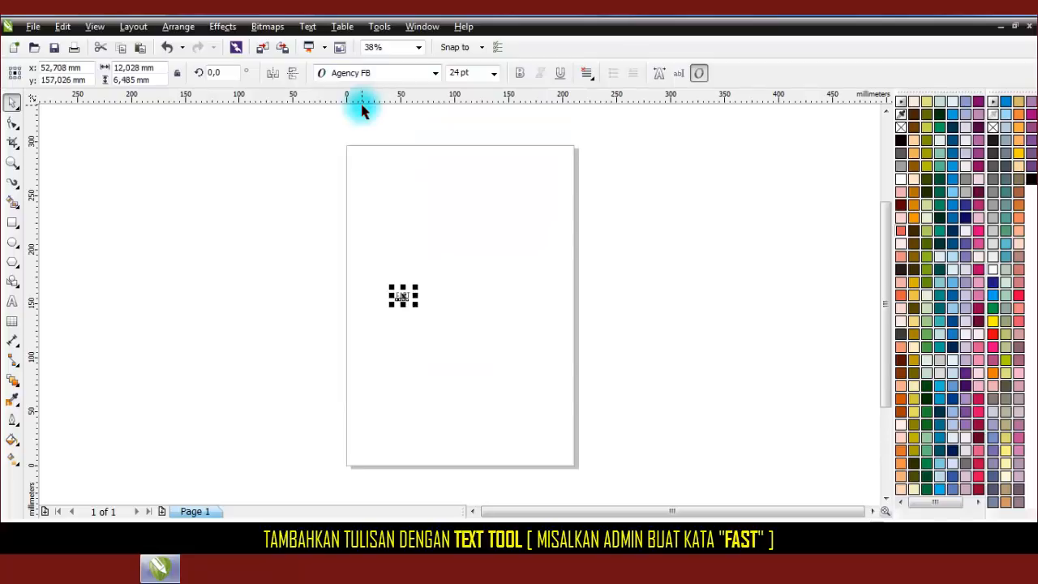
left_click(474, 73)
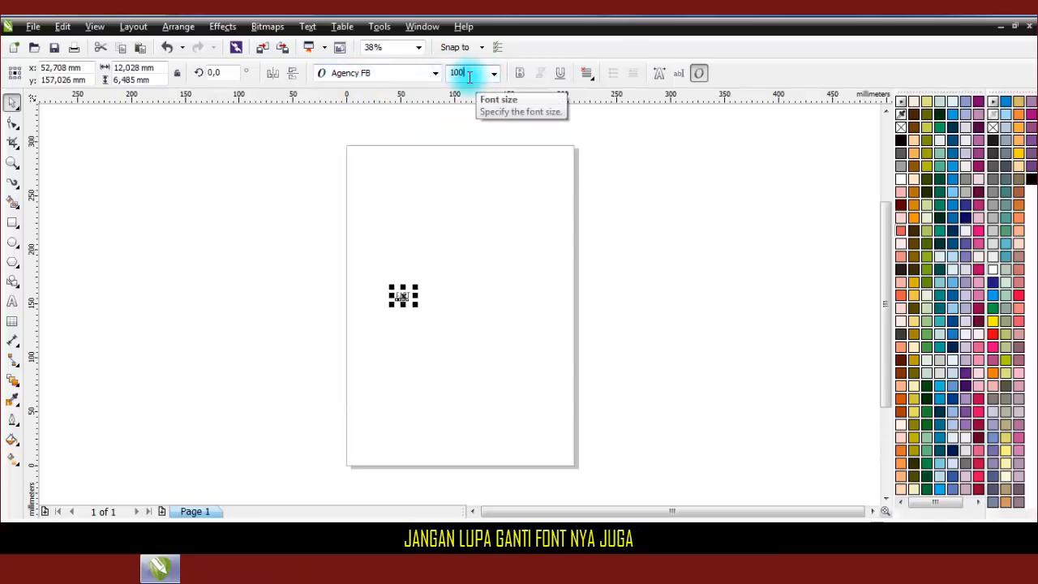
key("Return")
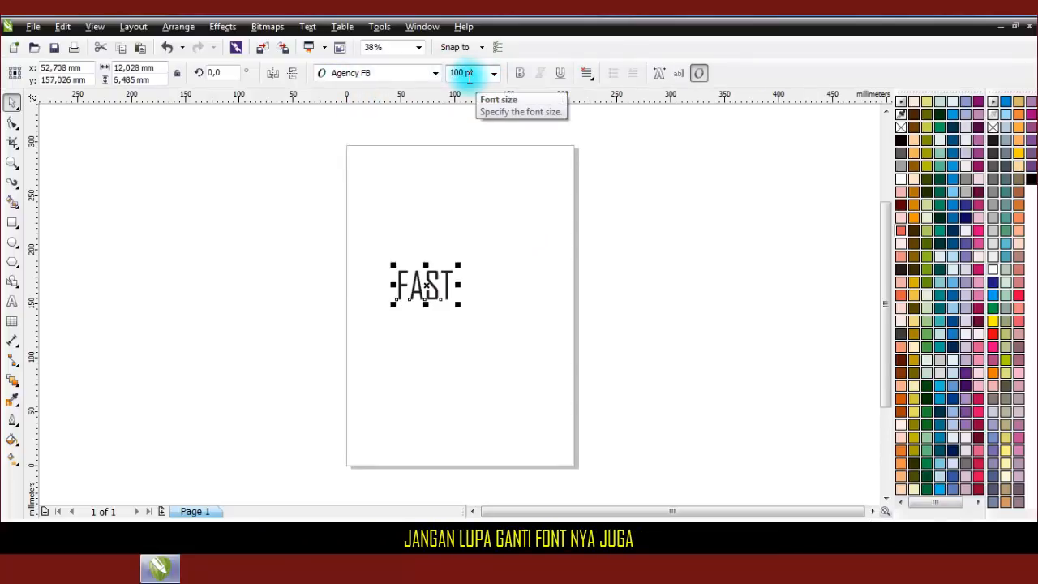
left_click(518, 74)
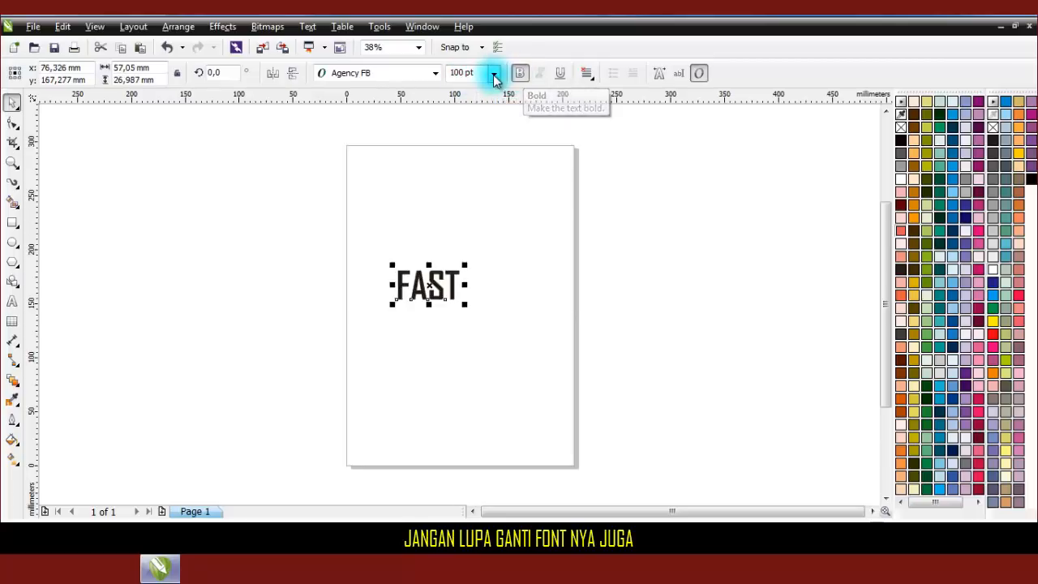
Step: Center the FAST text on the page
left_click(178, 26)
mouse_move(294, 84)
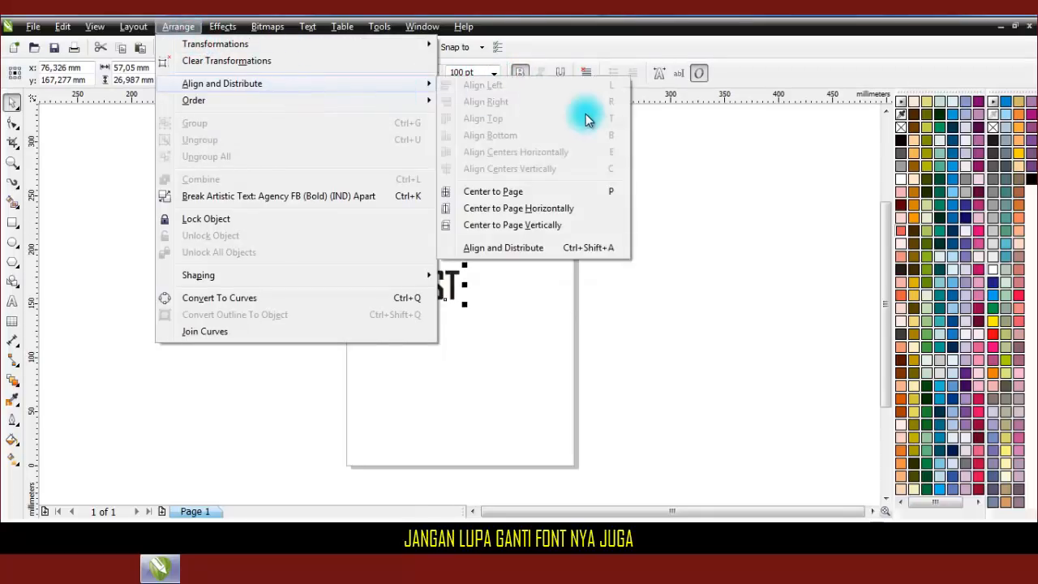
left_click(620, 192)
left_click(600, 238)
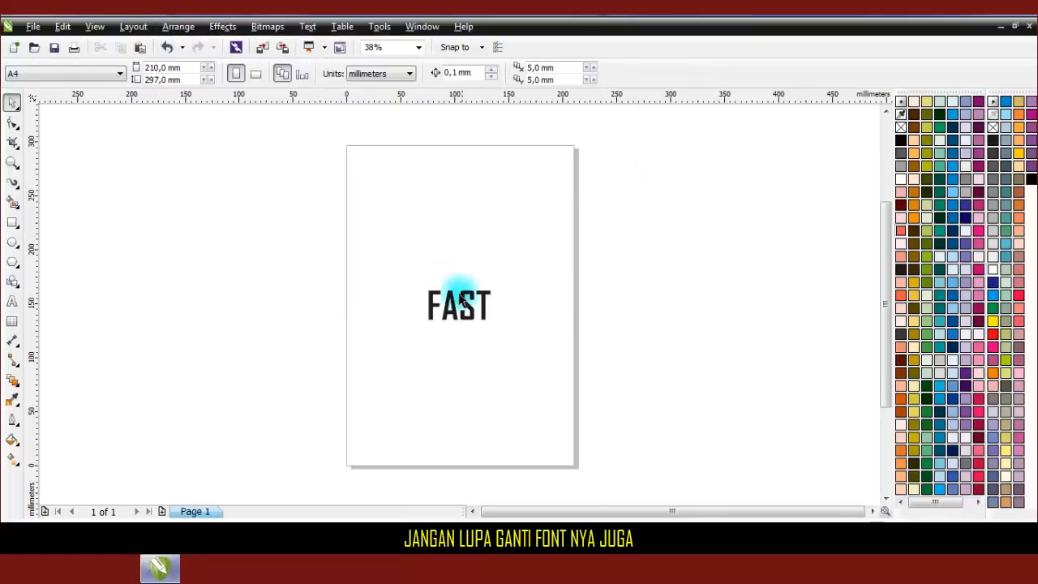
Step: Draw a narrow upright rectangle about 2.4 mm wide and 12.4 mm high beside the letter F
left_click(468, 302)
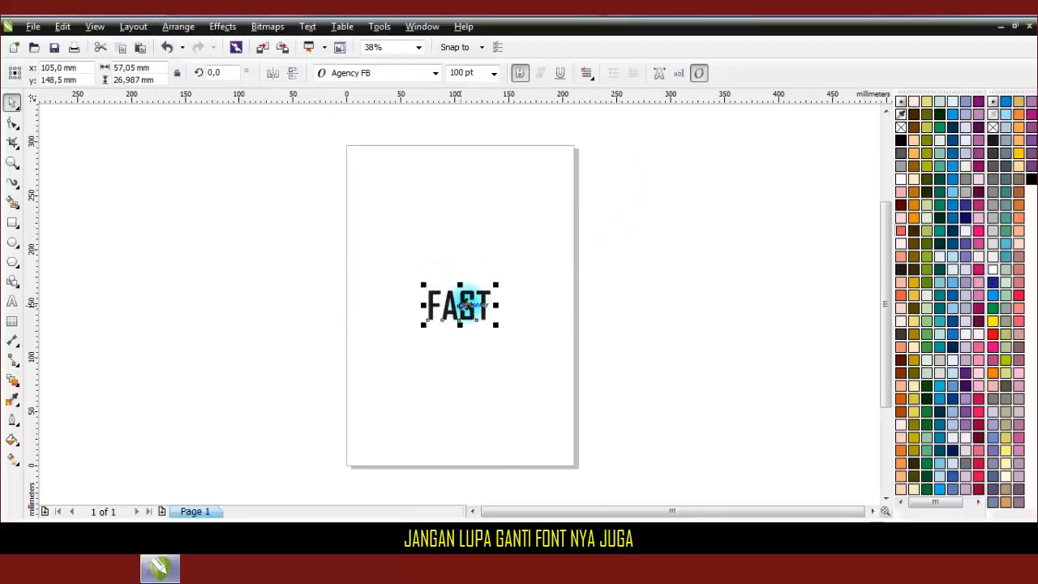
scroll(462, 305, "up", 3)
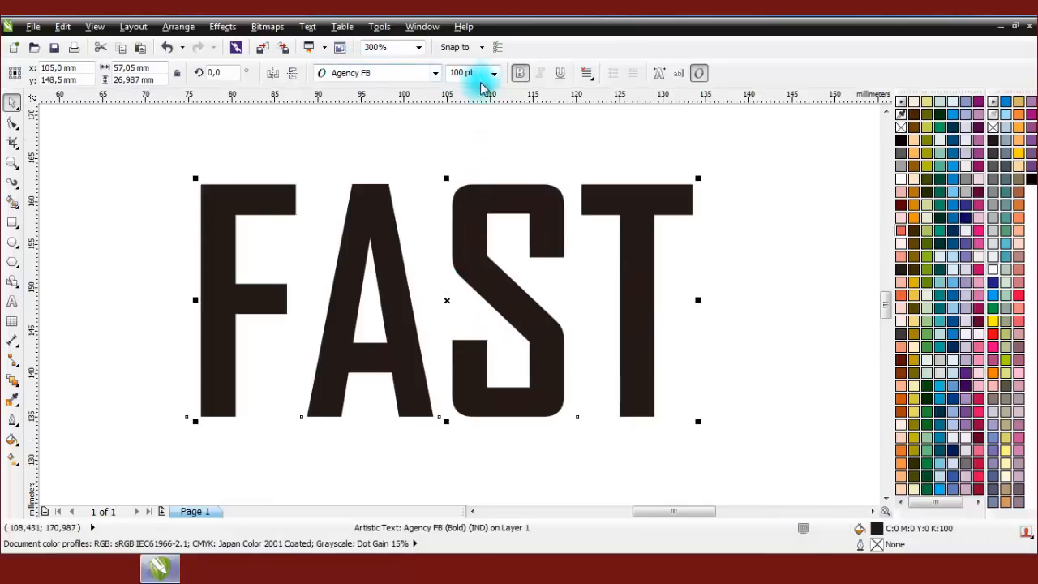
left_click(377, 146)
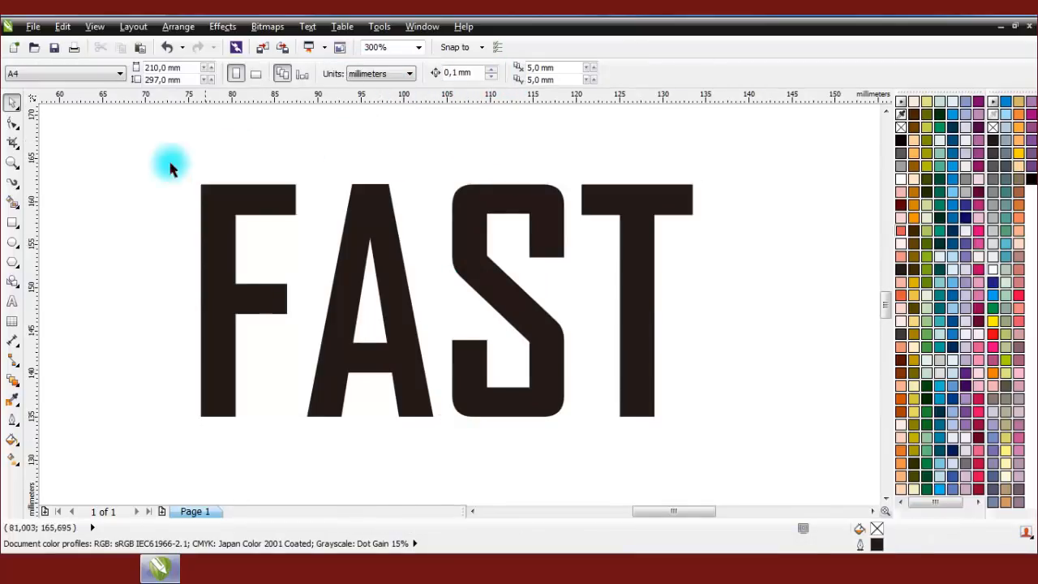
left_click(13, 223)
left_click_drag(124, 172, 146, 280)
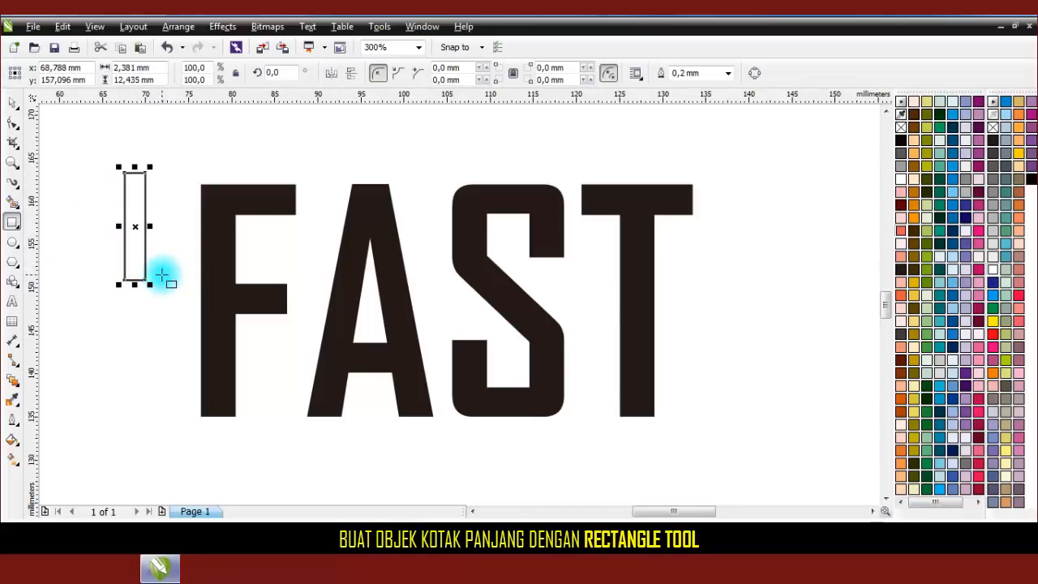
Step: Round the narrow rectangle's corners to the maximum with the Shape tool so both ends are semicircular
left_click(13, 123)
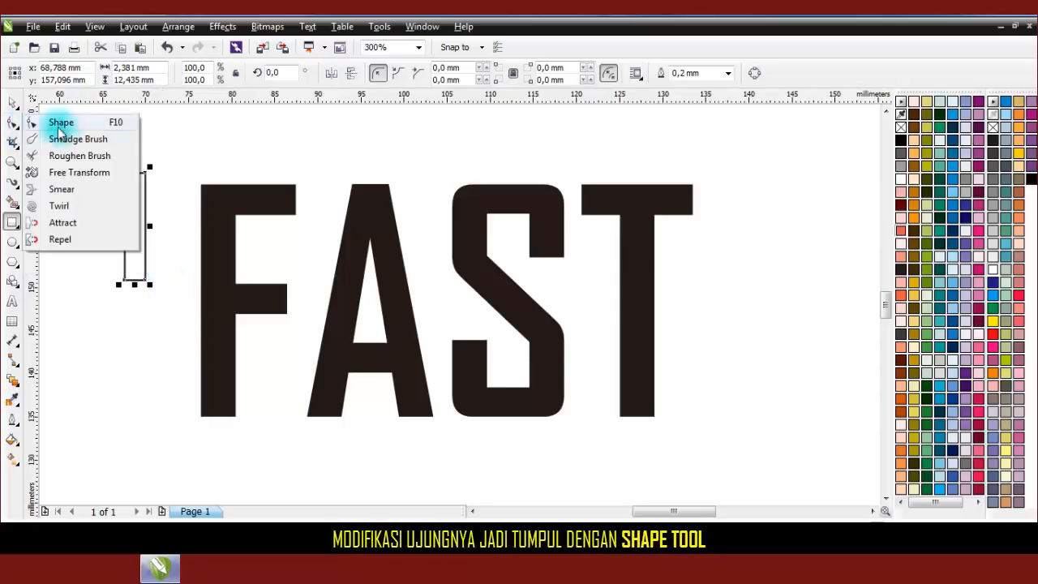
left_click(63, 124)
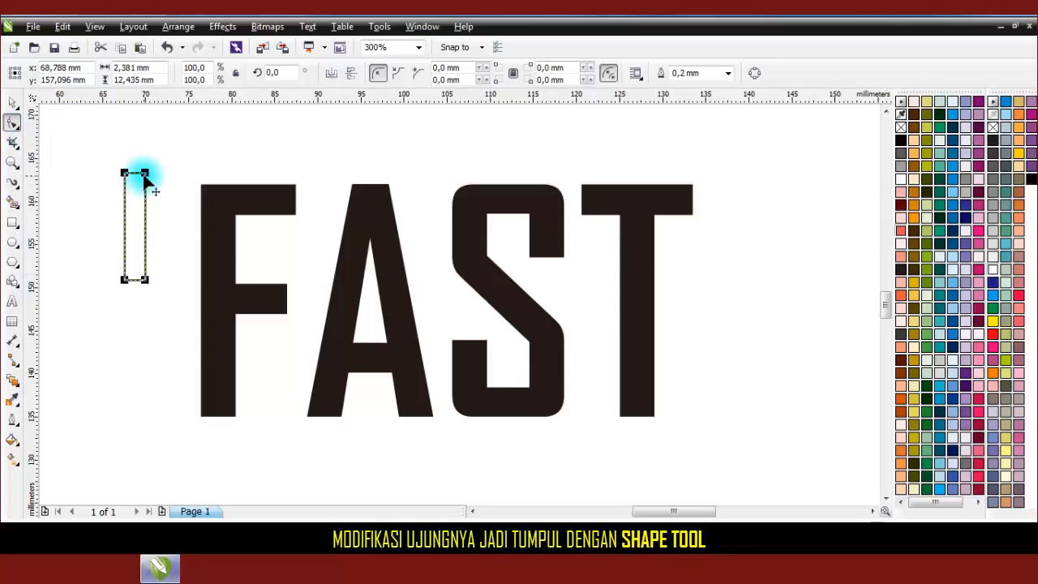
left_click_drag(144, 174, 148, 206)
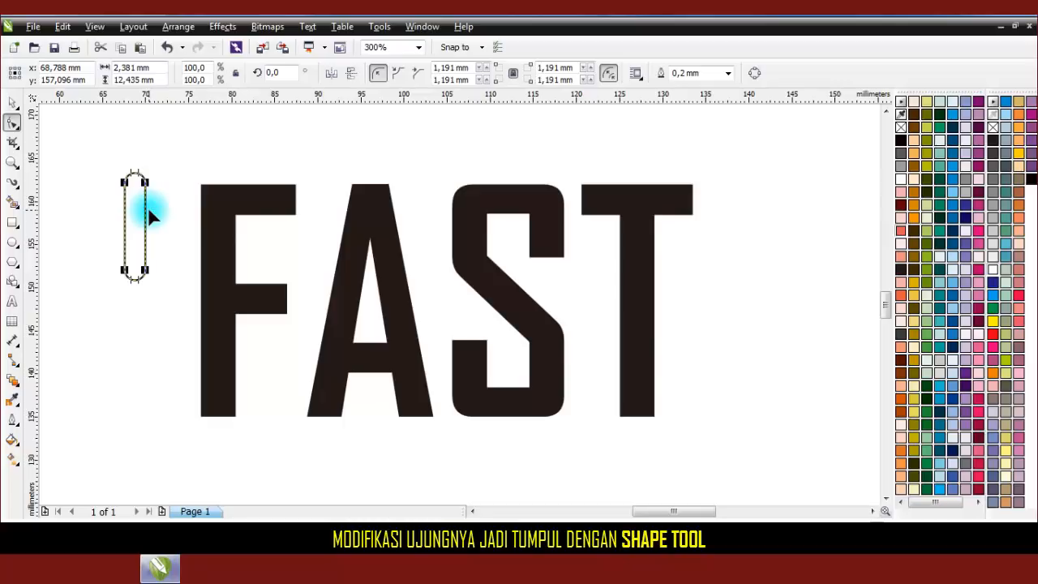
Step: Remove the rounded bar's outline and fill it with red
left_click(12, 103)
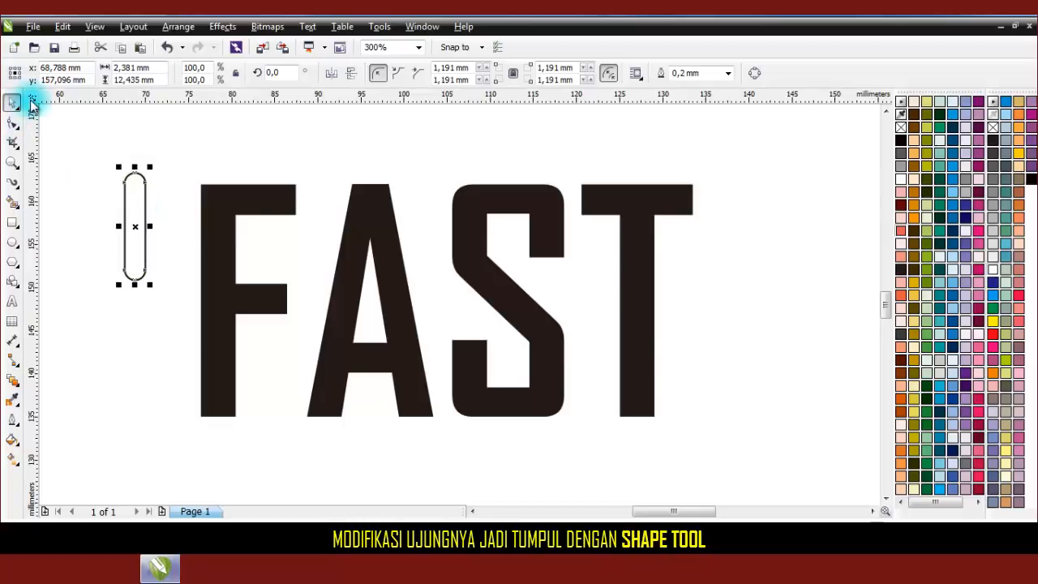
left_click(728, 74)
left_click(697, 86)
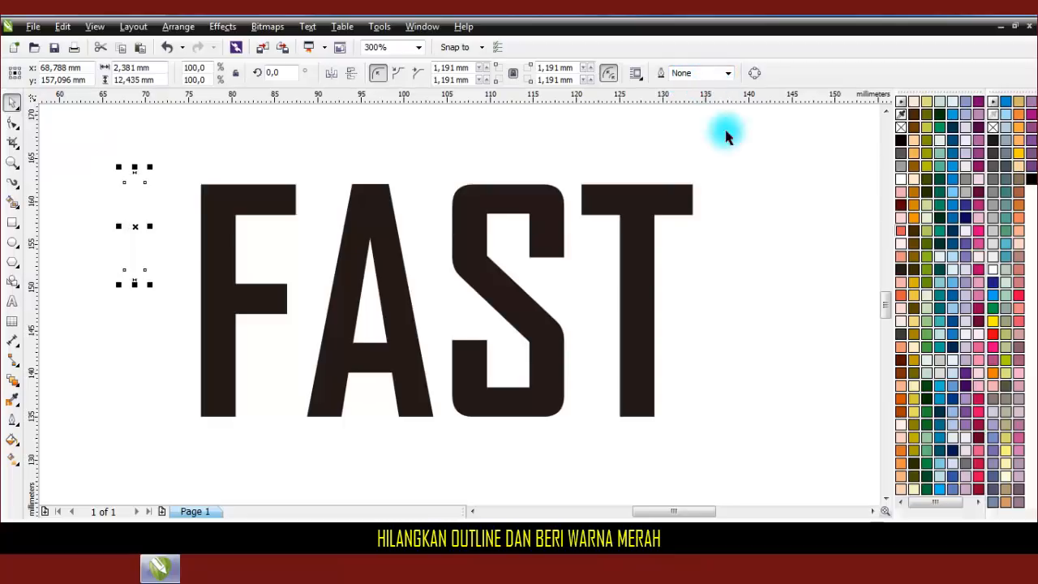
left_click(992, 340)
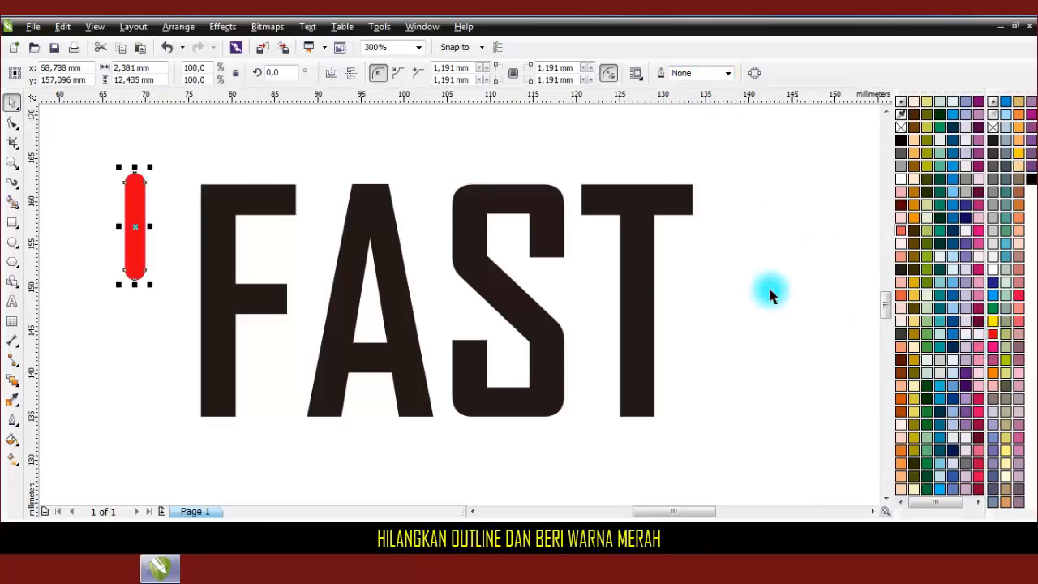
left_click(732, 292)
Step: Set the red bar's width to 2.5 mm
left_click(134, 209)
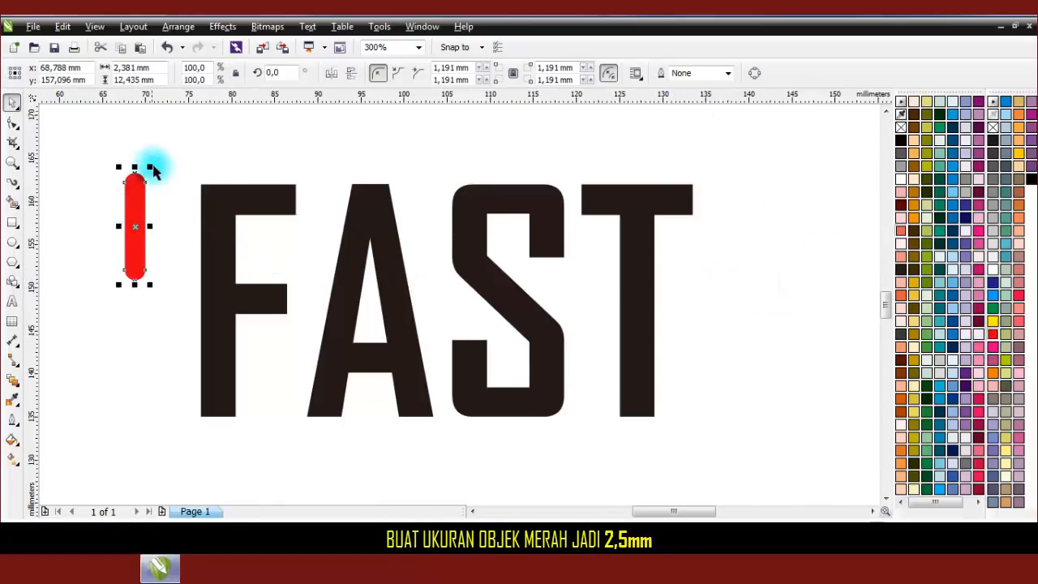
left_click_drag(154, 68, 114, 66)
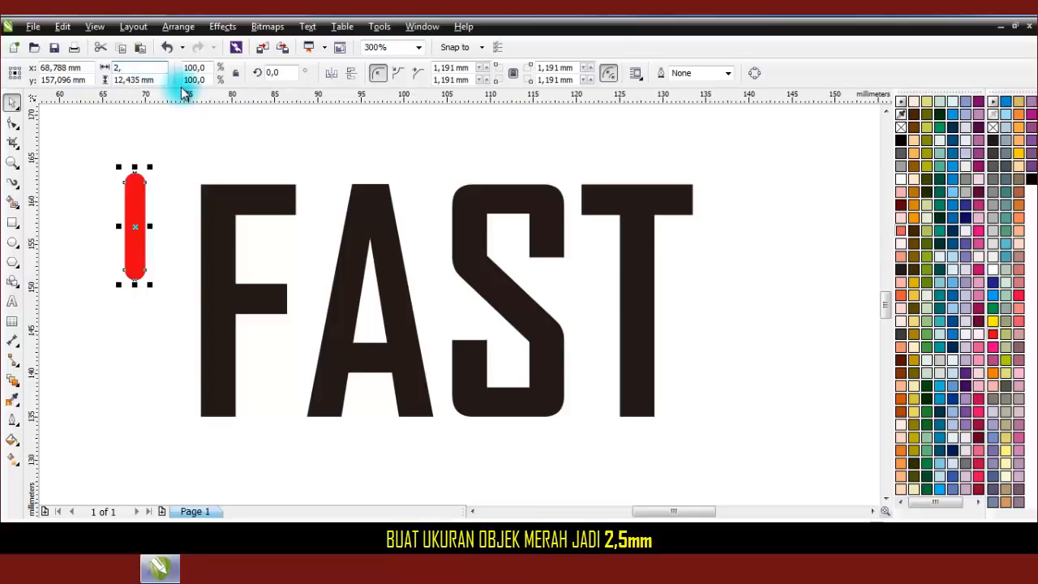
type("2,5")
key("Return")
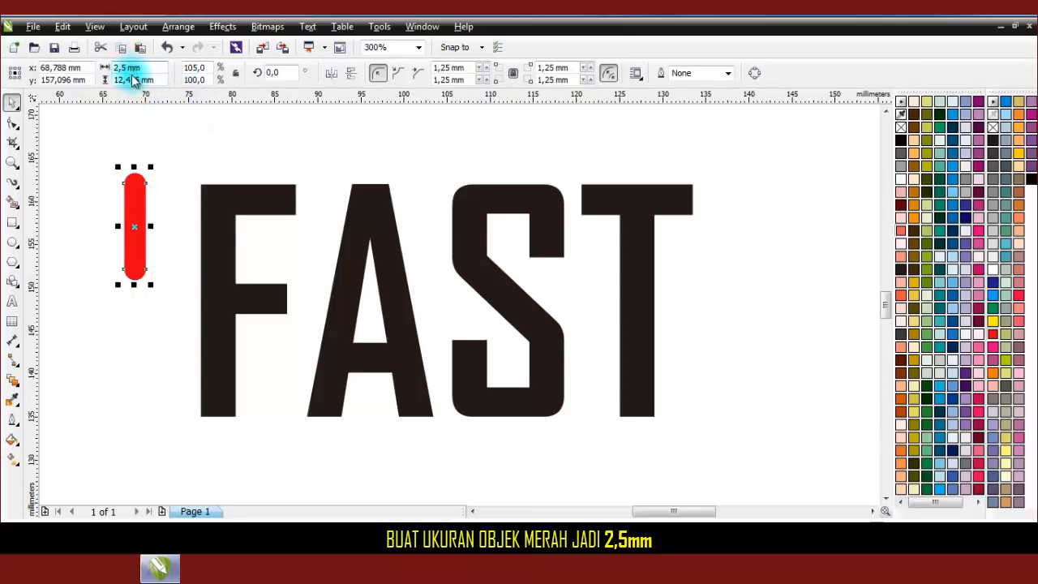
left_click(203, 190)
left_click(173, 165)
Step: Rotate the FAST text by 60 degrees
scroll(322, 292, "down", 2)
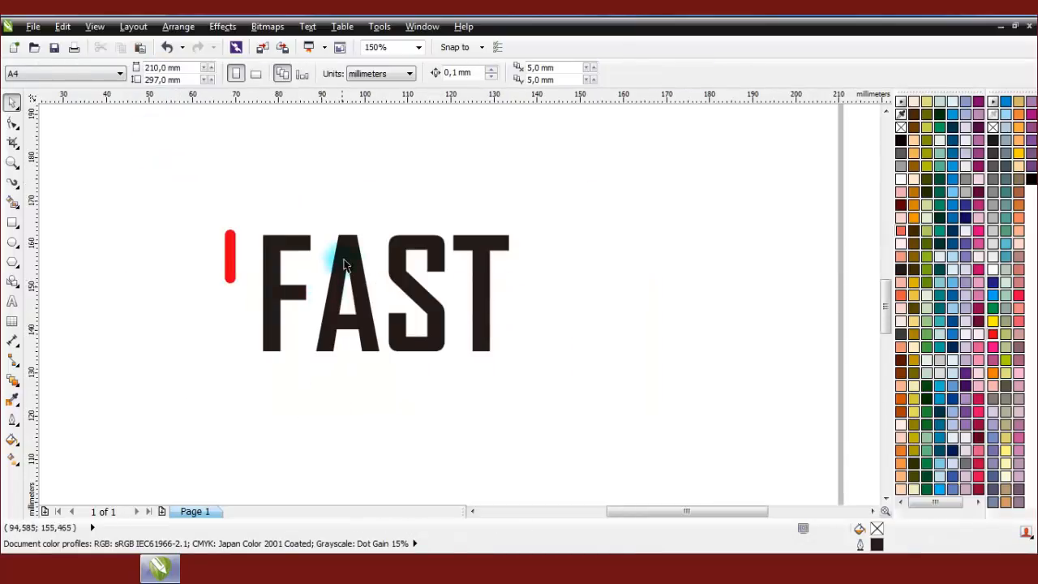
left_click(341, 240)
double_click(204, 72)
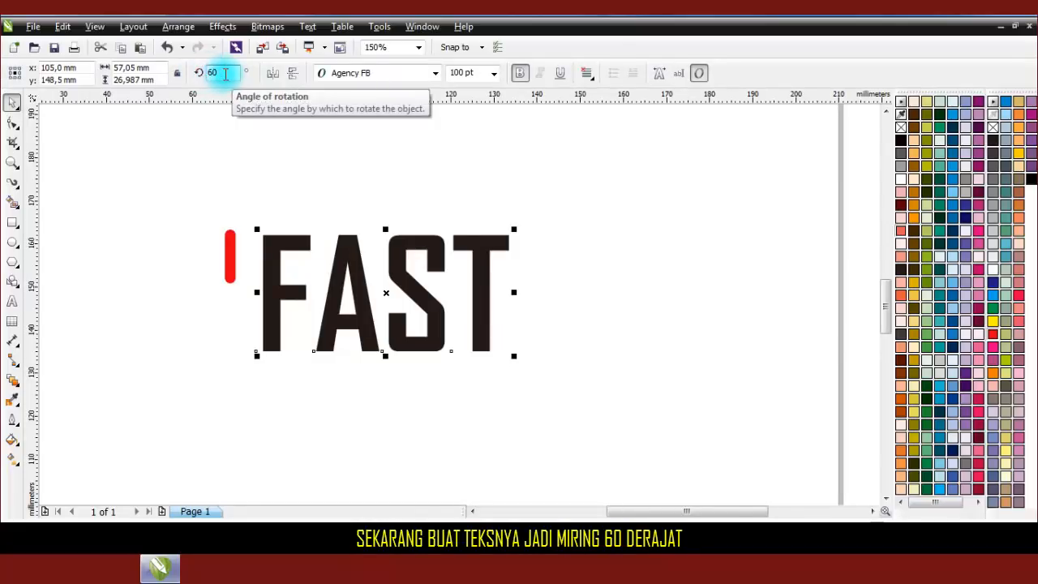
key("Return")
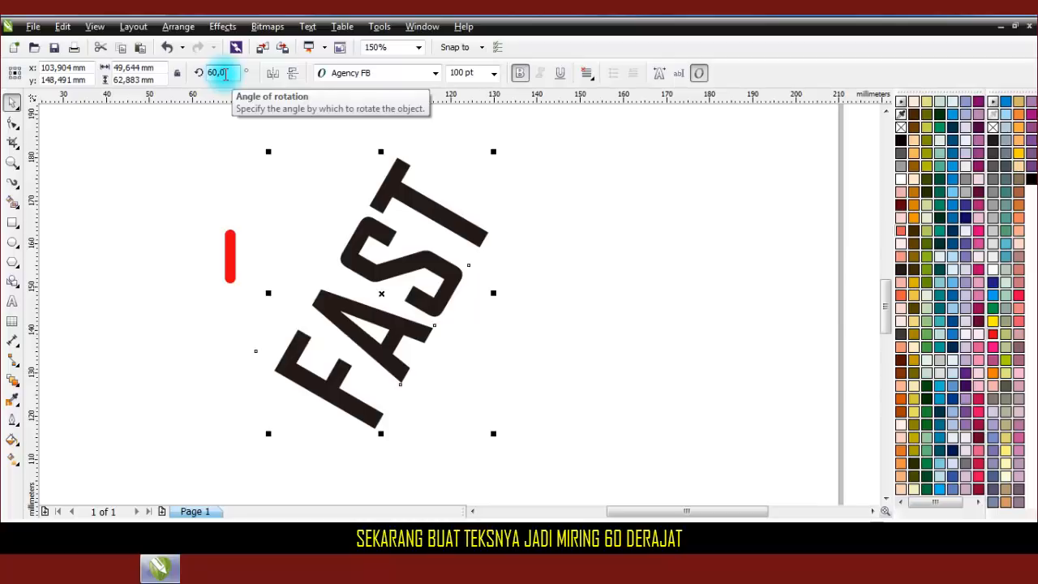
left_click(227, 171)
Step: Move the red bar onto the top arm of the rotated F, with its lower end overlapping the letter
left_click_drag(229, 268, 289, 346)
scroll(288, 346, "up", 4)
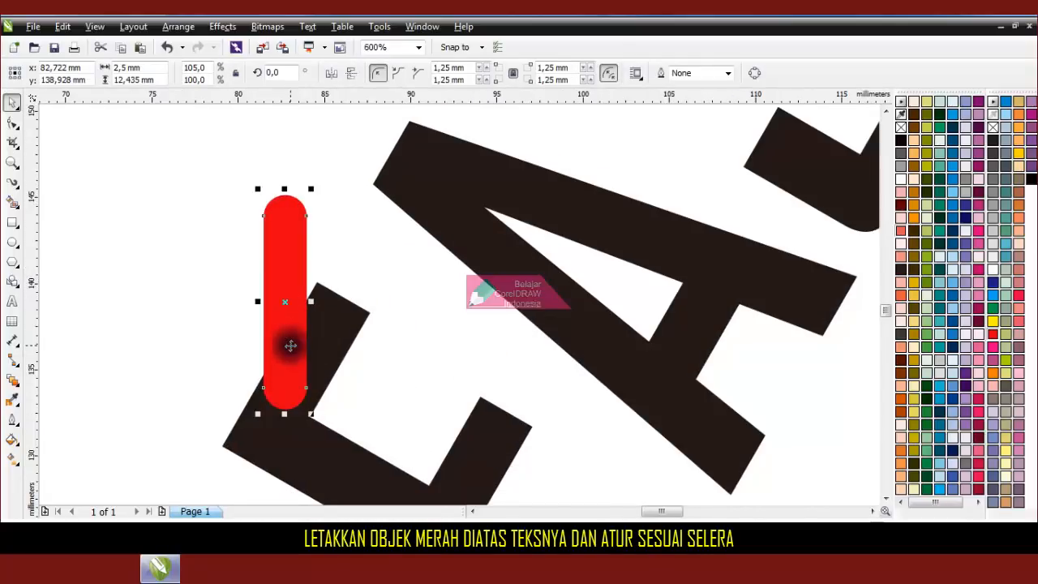
scroll(297, 362, "up", 2)
mouse_move(294, 364)
left_mouse_down()
mouse_move(298, 375)
mouse_move(297, 364)
left_mouse_up()
scroll(301, 272, "down", 4)
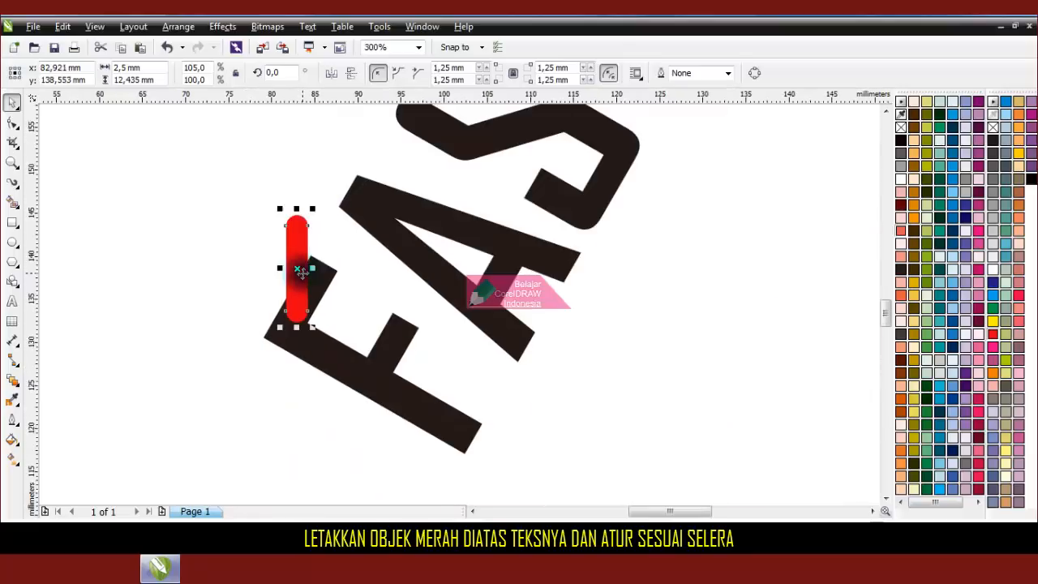
left_click(259, 259)
Step: Select the red bar together with the FAST text and trim the bar's shape out of the text
scroll(398, 288, "down", 4)
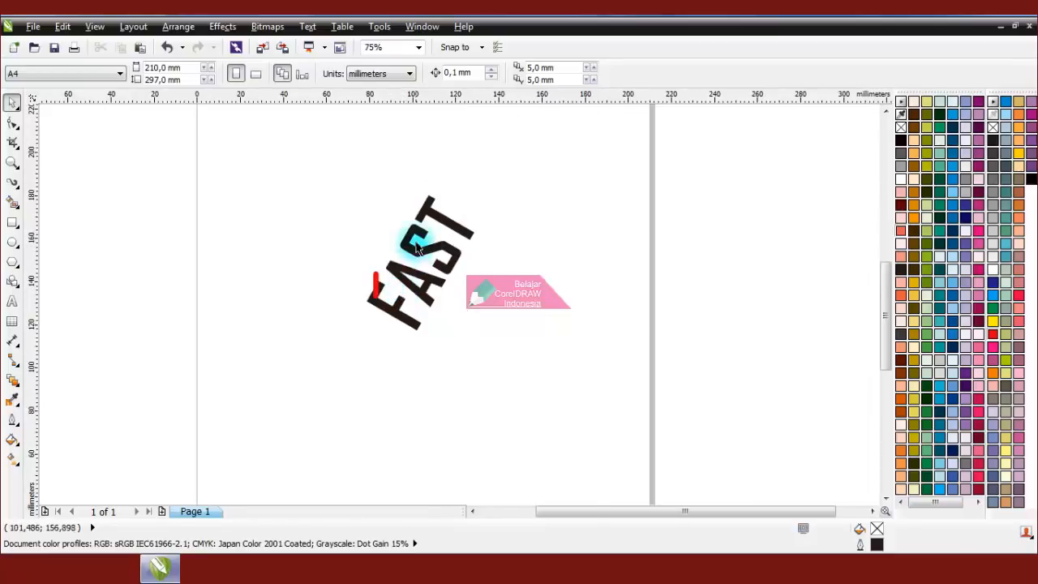
scroll(417, 253, "up", 2)
left_click_drag(274, 119, 590, 414)
scroll(444, 289, "down", 2)
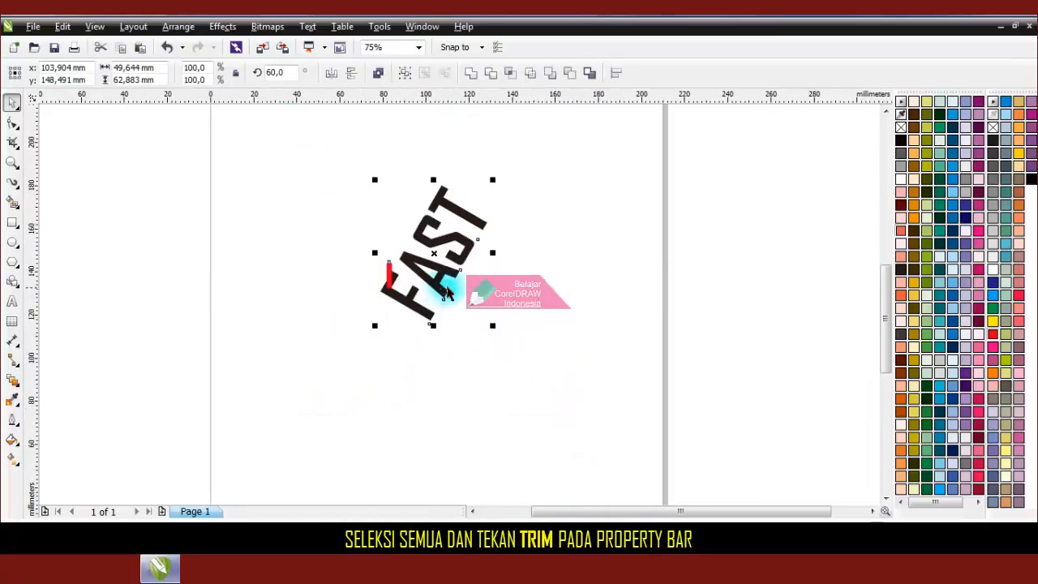
left_click(490, 73)
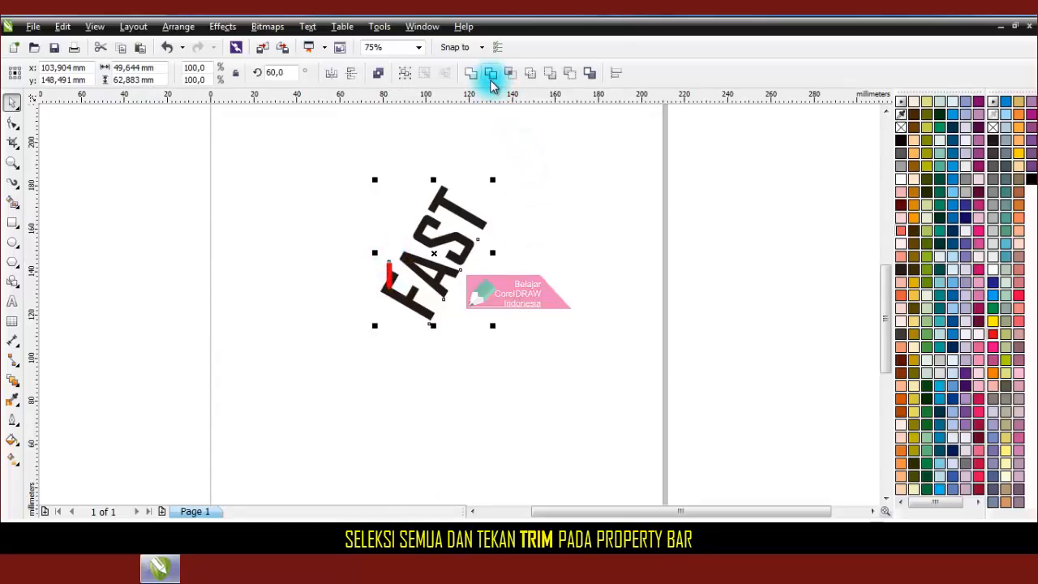
left_click(490, 73)
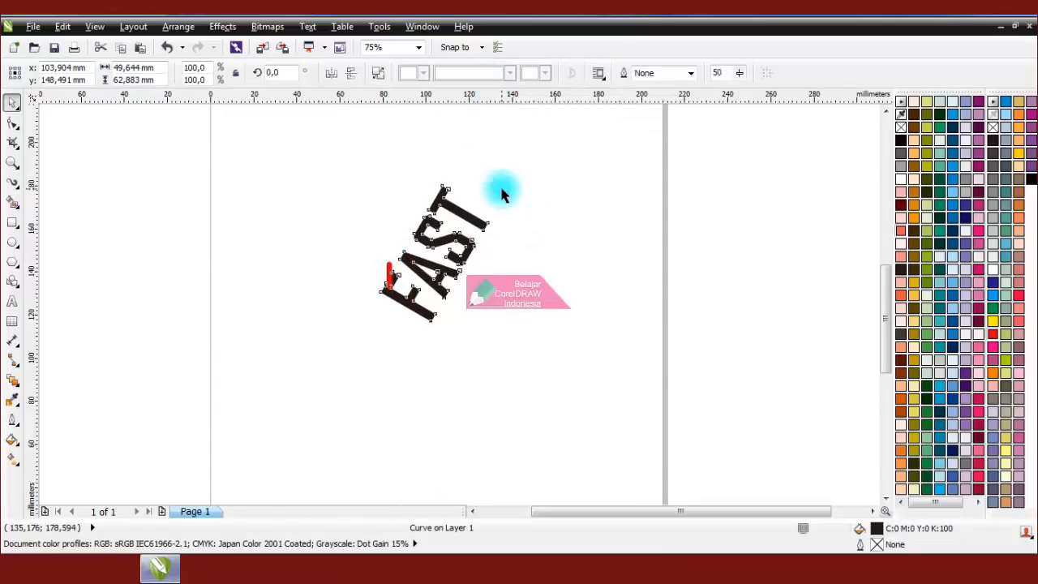
left_click(502, 193)
Step: Shorten the red bar to about 5.9 mm and place it over the A's inner corner between crossbar and leg
scroll(463, 226, "up", 2)
left_click_drag(313, 303, 601, 357)
left_click(335, 348)
scroll(337, 347, "up", 2)
scroll(601, 357, "up", 2)
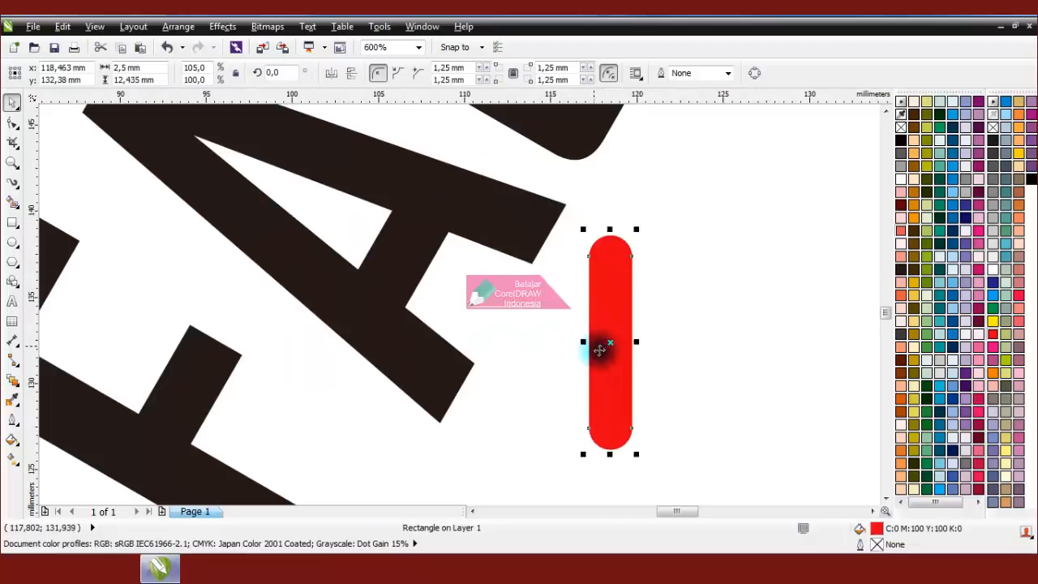
left_click_drag(610, 232, 465, 227)
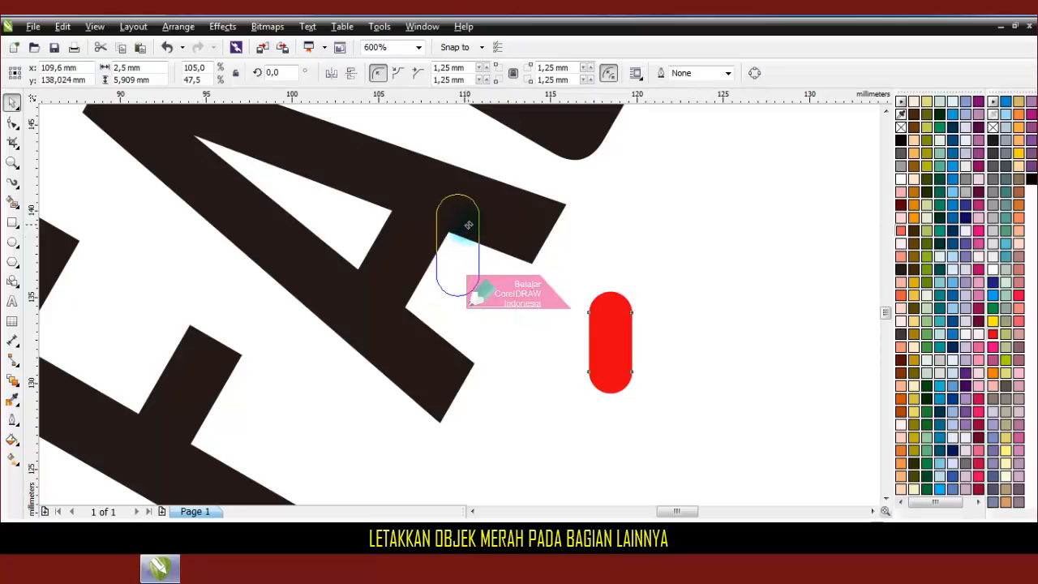
left_click_drag(460, 225, 460, 226)
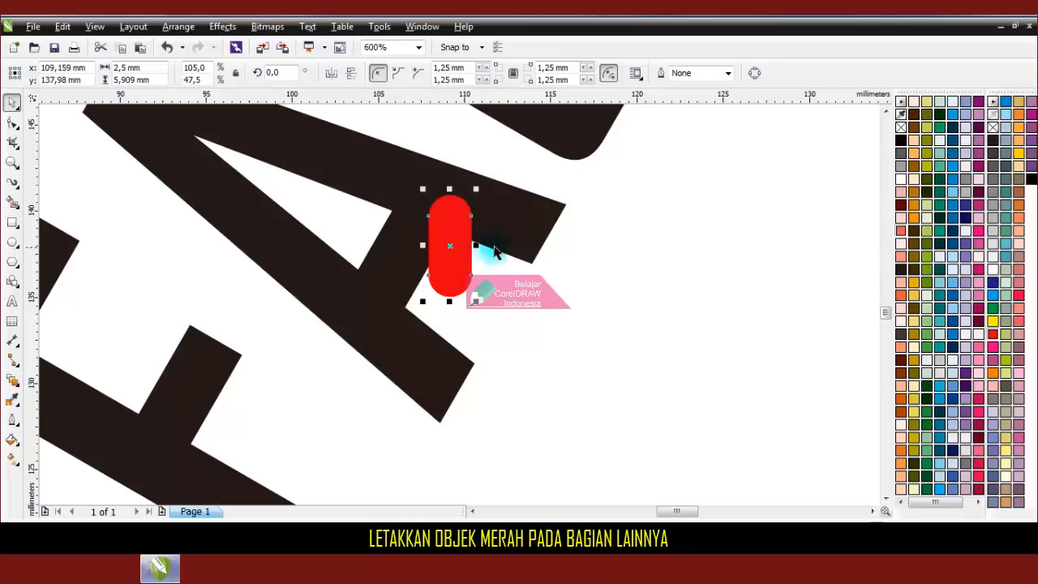
Step: Trim the red bar's shape out of the FAST text at the A's inner corner and move the bar aside
left_click(525, 234, "shift")
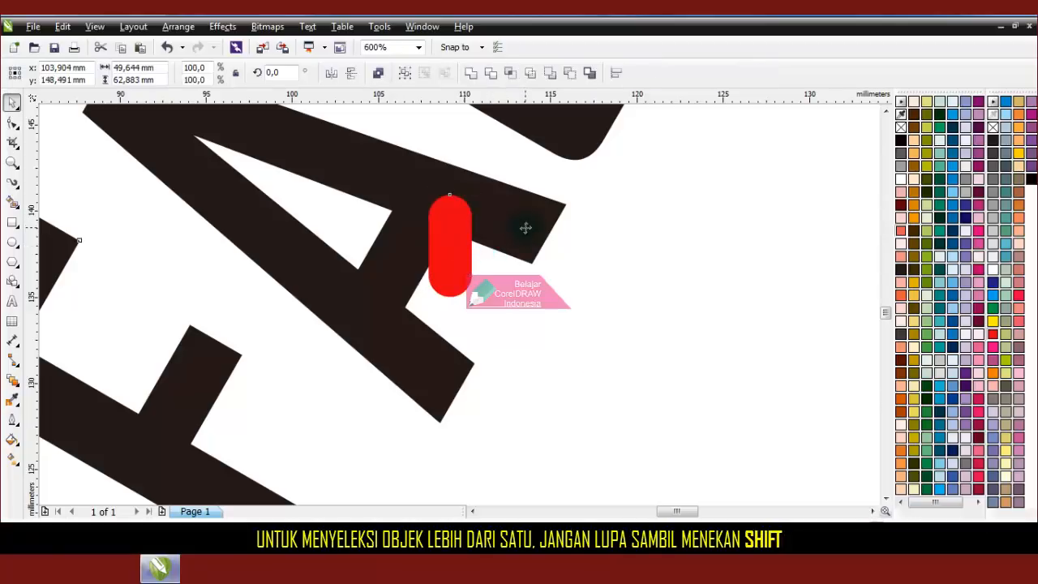
left_click(491, 73)
left_click(475, 146)
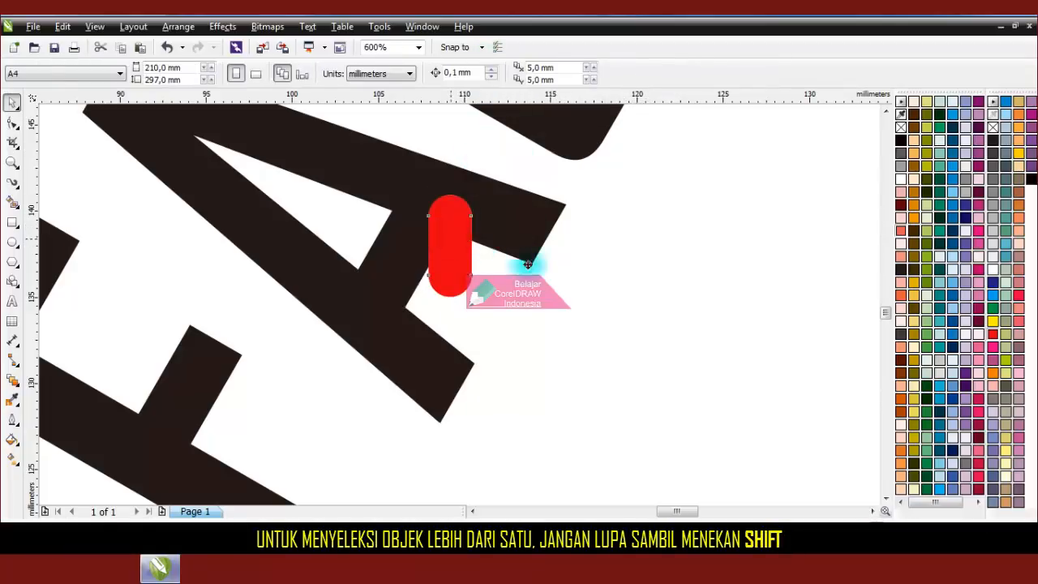
left_click_drag(451, 240, 683, 288)
scroll(681, 284, "down", 4)
scroll(681, 284, "up", 2)
left_click(638, 275)
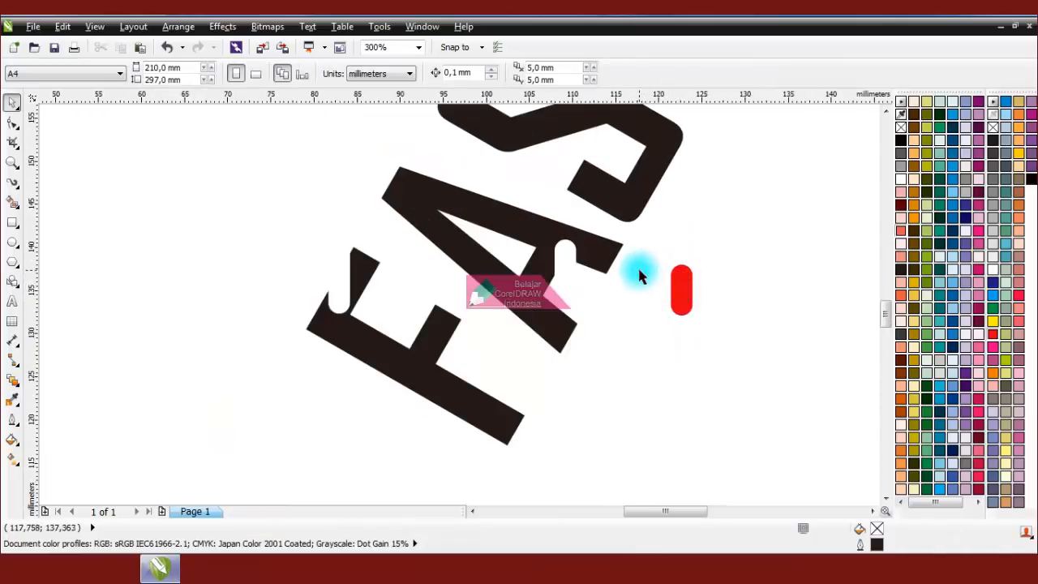
Step: Lengthen the red bar to about 29.8 mm and place it across the A's left leg and the lower end of the F's stem
left_click_drag(688, 285, 501, 211)
scroll(498, 253, "up", 3)
scroll(501, 211, "down", 4)
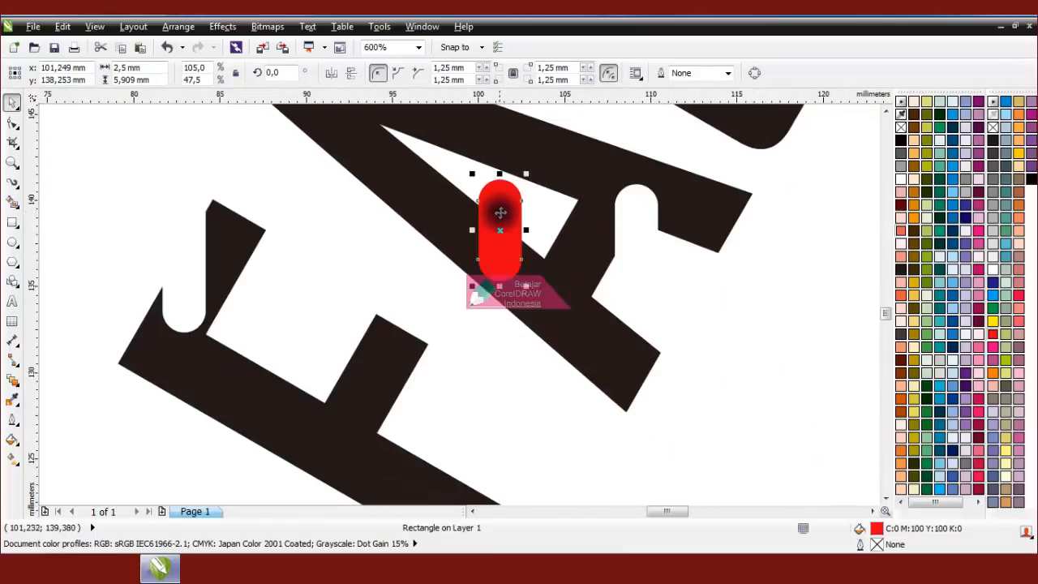
left_click_drag(506, 292, 498, 394)
scroll(506, 270, "up", 1)
scroll(507, 269, "up", 2)
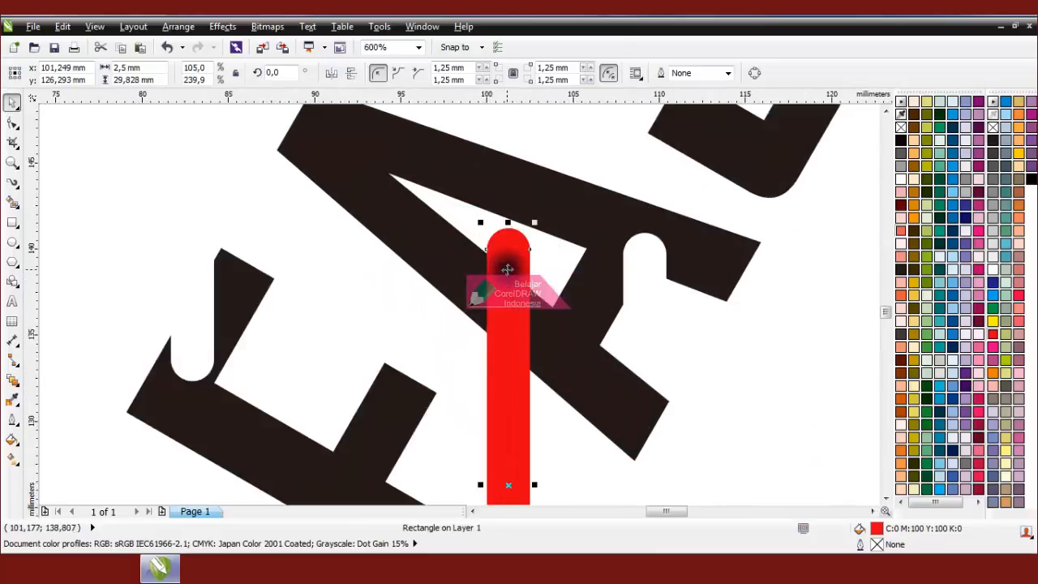
left_click_drag(493, 201, 447, 236)
scroll(470, 233, "down", 2)
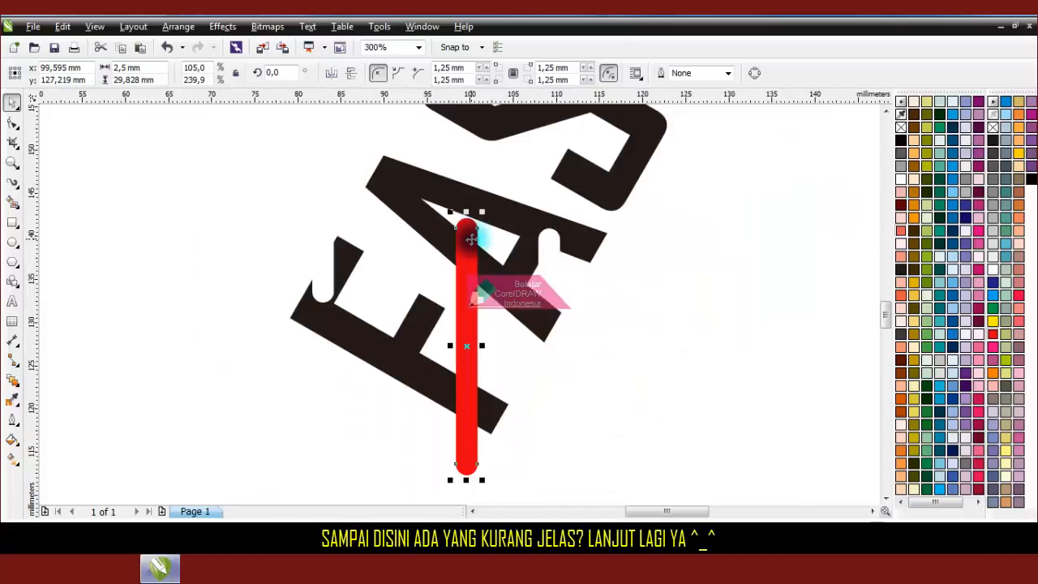
Step: Select the long red bar together with the text and trim its shape out of the A's leg and the F's stem
left_click(514, 314, "shift")
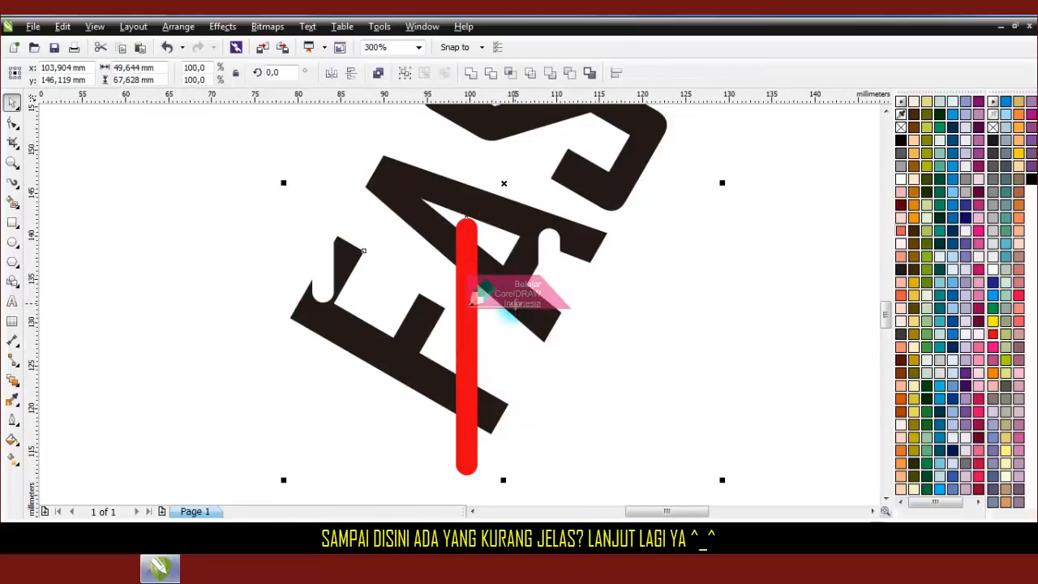
left_click(492, 77)
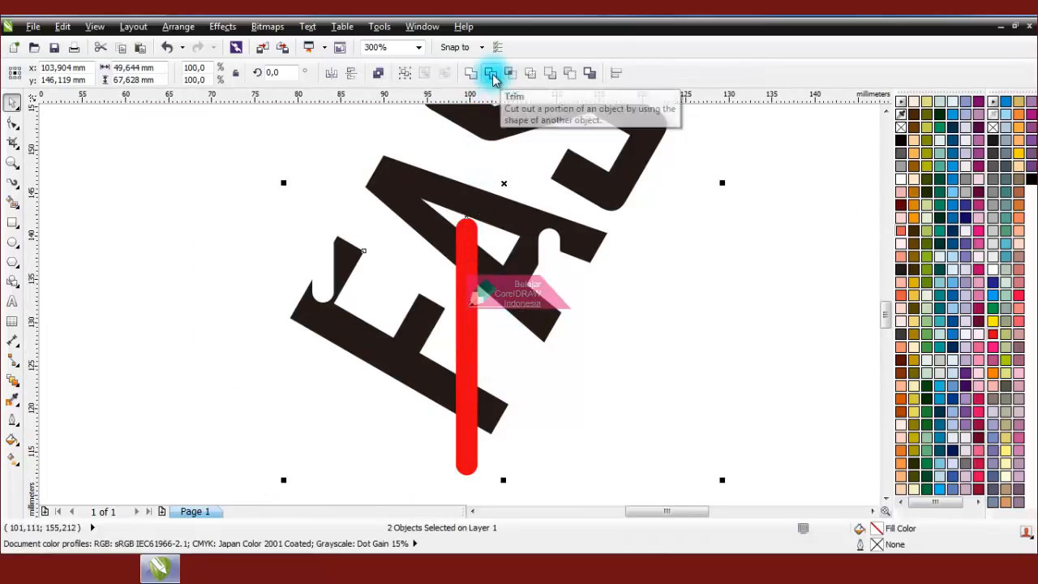
left_click(643, 313)
Step: Move the red bar so its rounded tip overlaps the F's stem between the two arms, and trim it out of the text
left_click_drag(466, 283, 375, 383)
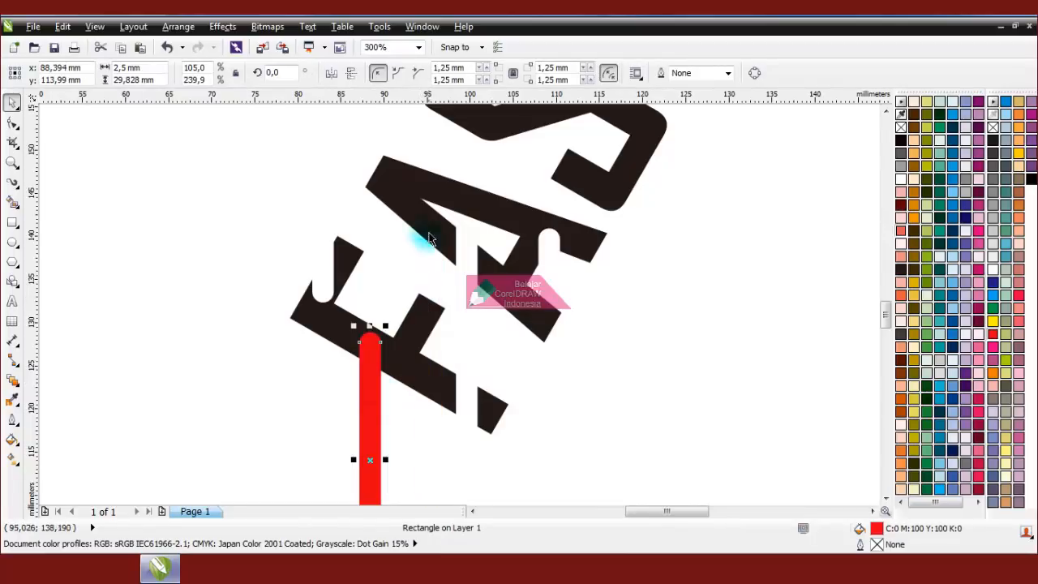
left_click(419, 188, "shift")
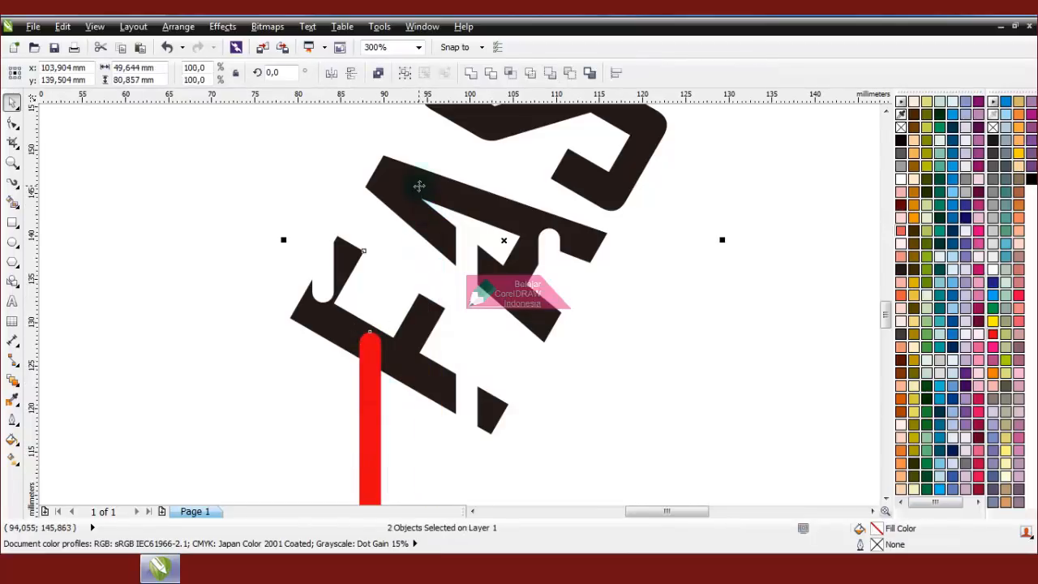
left_click(491, 74)
left_click(651, 327)
scroll(317, 394, "down", 2)
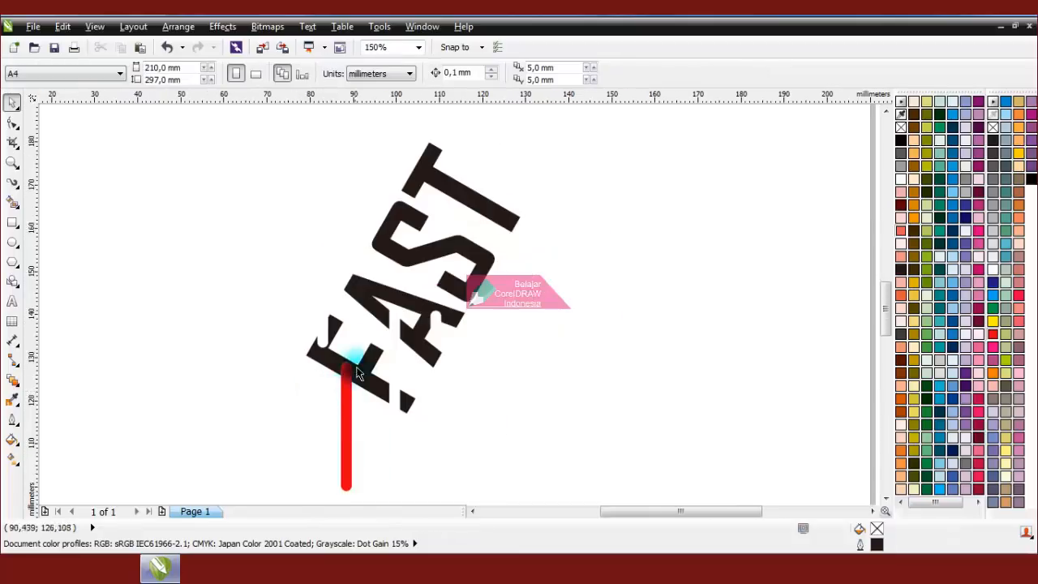
Step: Place the red bar, shortened to about 12.9 mm, over the A's apex and trim its shape out of the text
left_click_drag(343, 395, 358, 239)
scroll(357, 268, "up", 4)
mouse_move(360, 278)
left_mouse_down()
mouse_move(331, 271)
mouse_move(339, 276)
left_mouse_up()
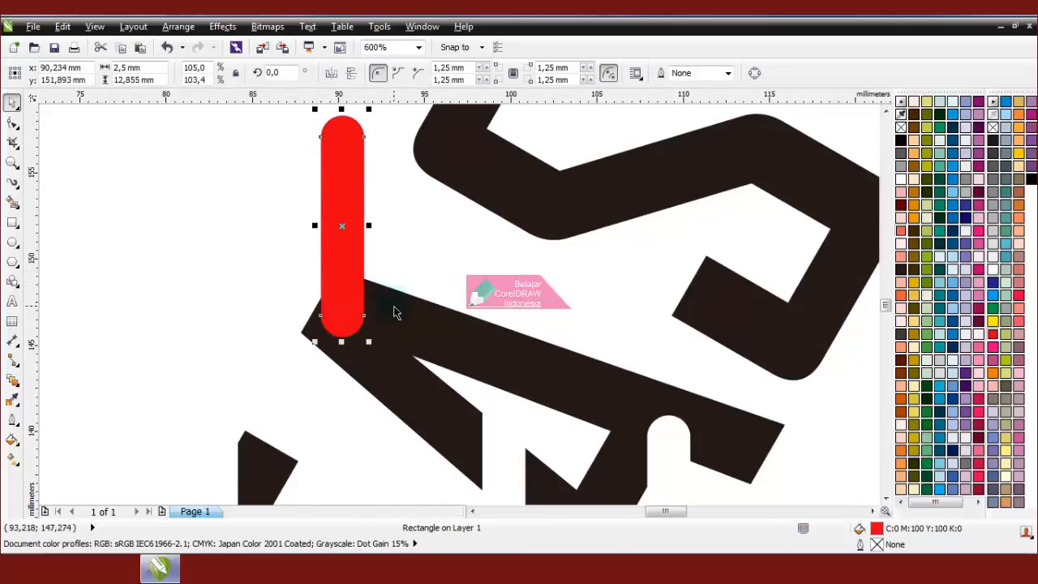
left_click(377, 301, "shift")
left_click(502, 74)
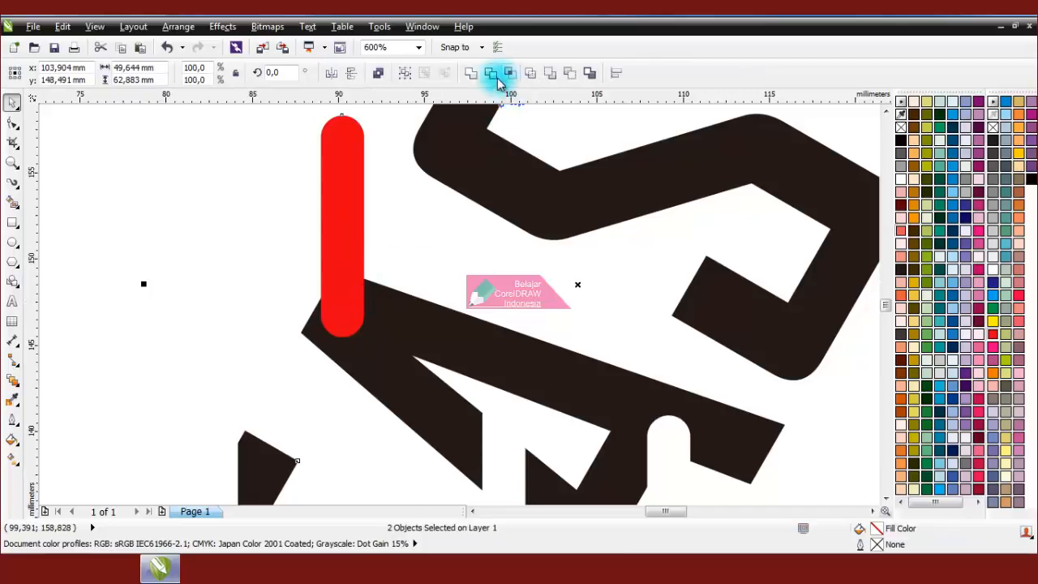
left_click(389, 217)
Step: Move the red bar onto the outer edge of the S's upper curve and trim its shape out of the letter
left_click_drag(350, 210, 240, 210)
scroll(398, 284, "down", 6)
scroll(423, 243, "up", 4)
left_click_drag(243, 355, 356, 258)
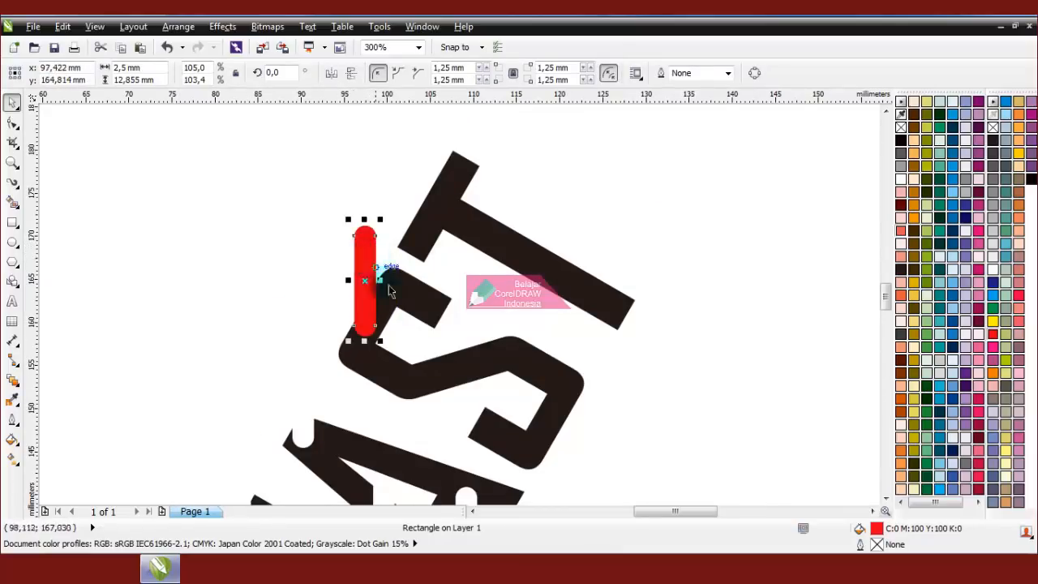
scroll(367, 300, "up", 2)
left_click_drag(352, 303, 355, 303)
left_click(427, 290, "shift")
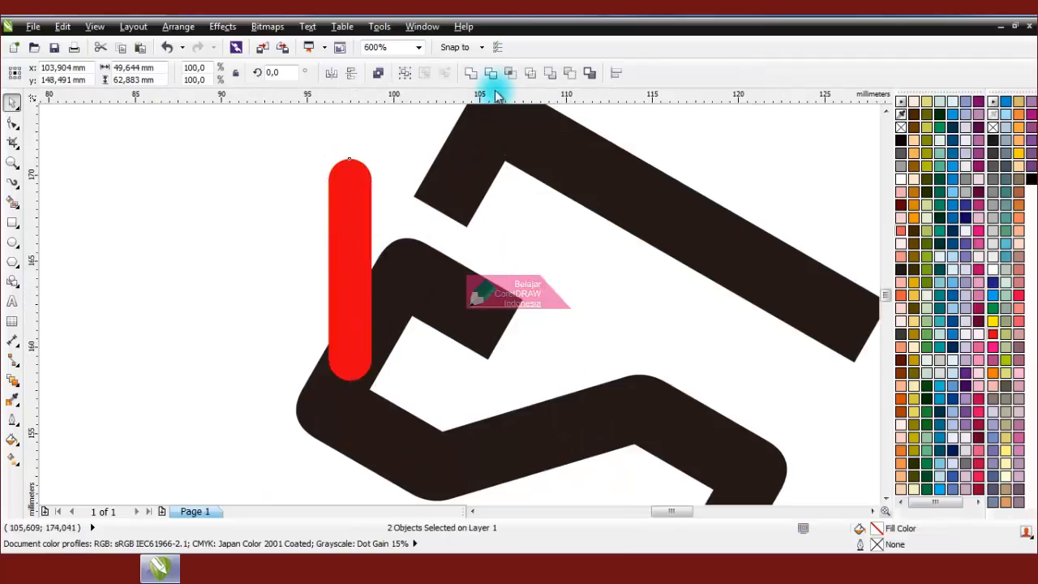
left_click(496, 78)
left_click(308, 308)
Step: Move the red bar onto the T's crossbar with its lower end at the stem junction, and trim it out of the text
scroll(343, 248, "down", 4)
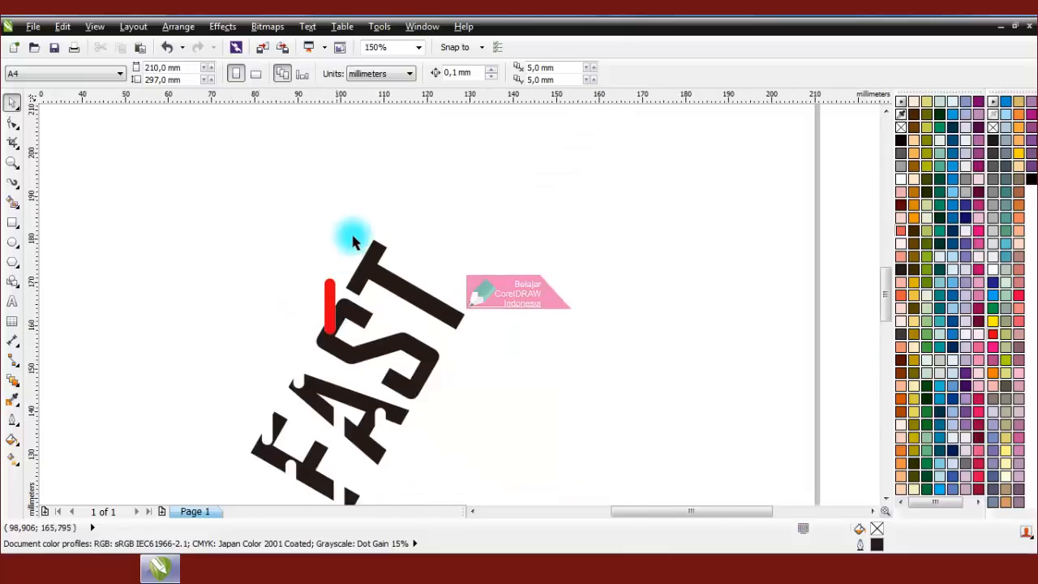
scroll(354, 238, "up", 2)
left_click_drag(301, 353, 359, 244)
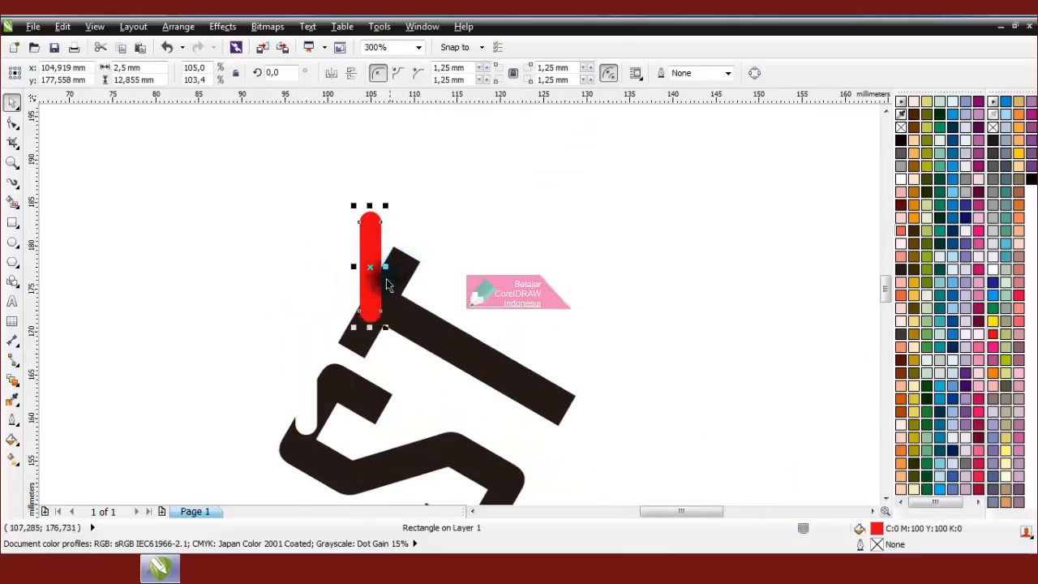
scroll(387, 284, "up", 2)
left_click_drag(371, 284, 380, 288)
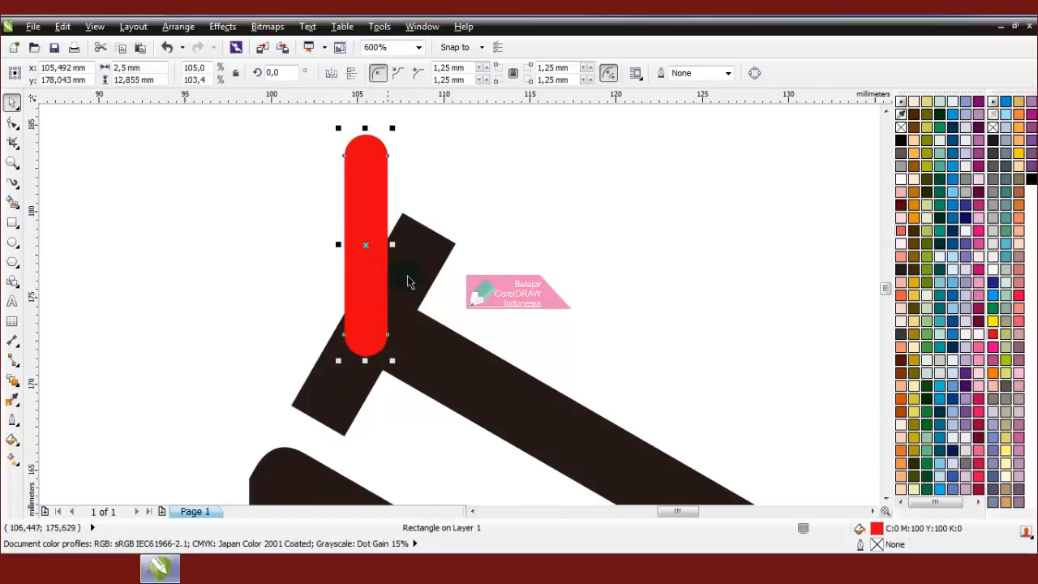
left_click(415, 256, "shift")
left_click(490, 73)
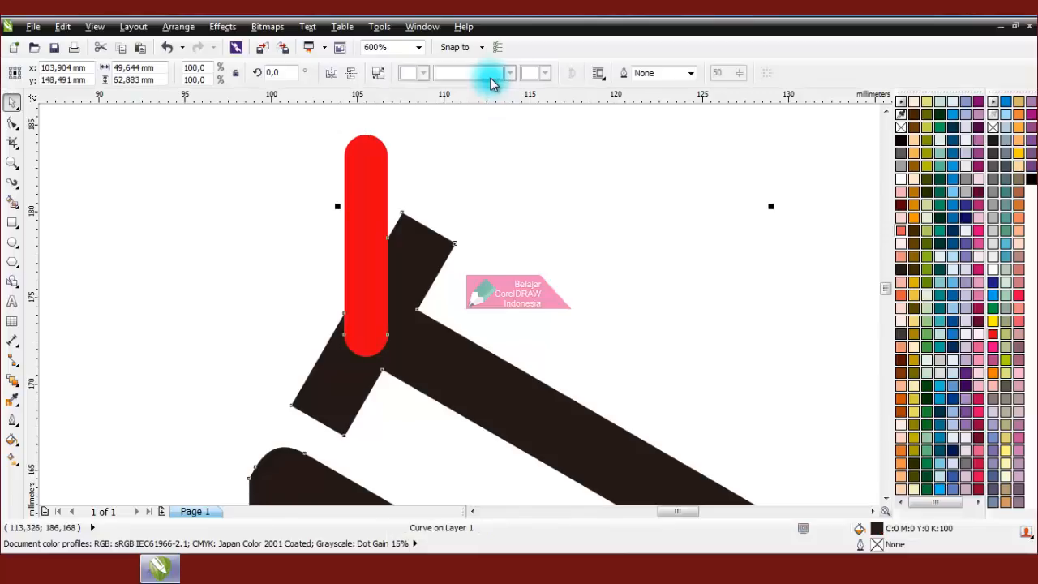
left_click(440, 179)
Step: Move the red bar across the middle of the T's stem and trim its shape out to split the stem
scroll(325, 197, "down", 1)
scroll(367, 235, "down", 1)
scroll(367, 235, "up", 1)
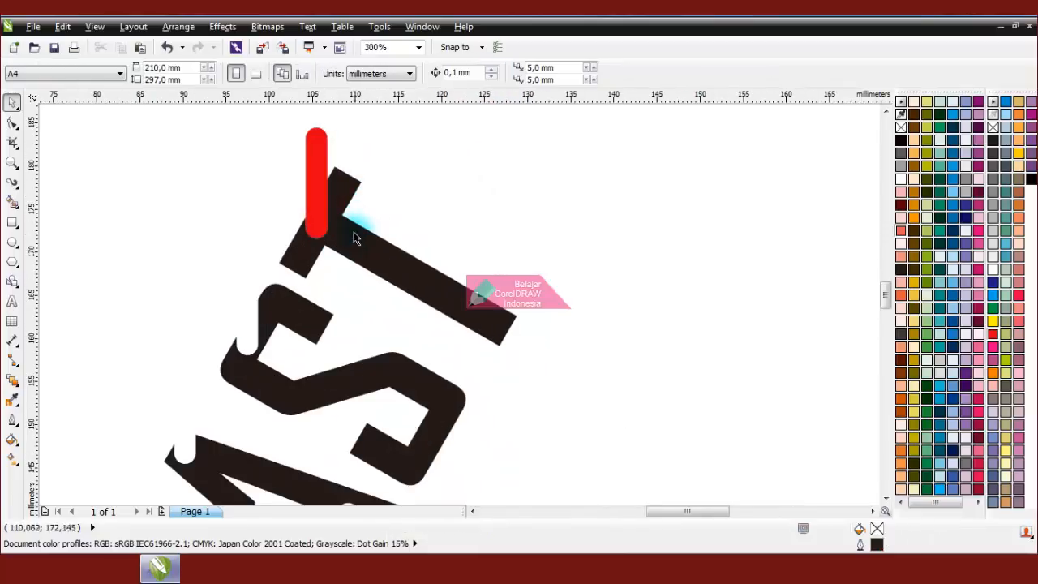
left_click_drag(316, 212, 411, 297)
left_click(460, 298, "shift")
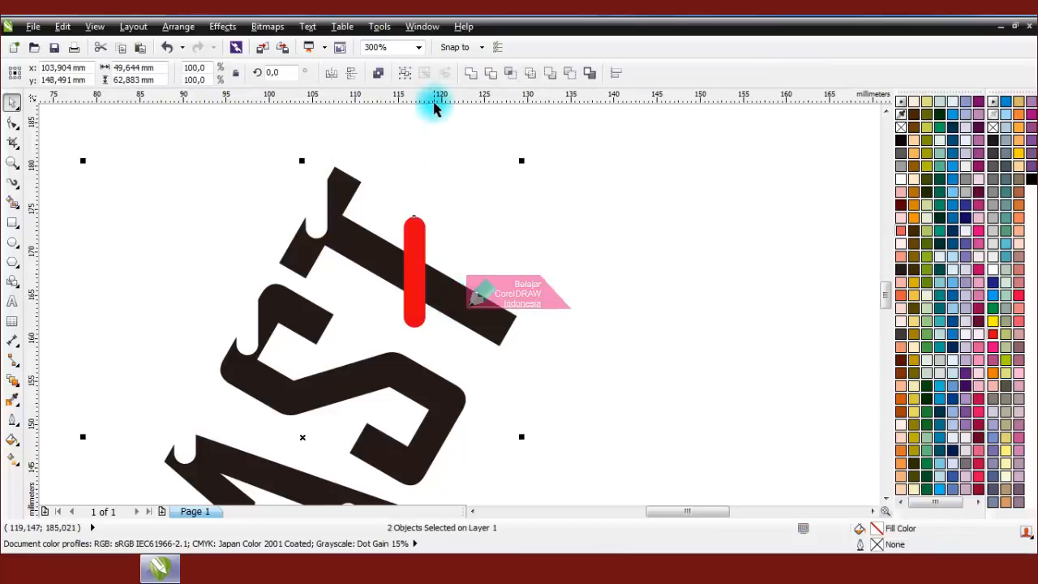
left_click(491, 73)
left_click(523, 154)
Step: Try to trim the red bar's rounded tip out of the T's stem near its free end
left_click_drag(413, 233, 711, 345)
scroll(489, 328, "up", 2)
left_click(505, 308, "shift")
left_click(493, 77)
left_click(573, 169)
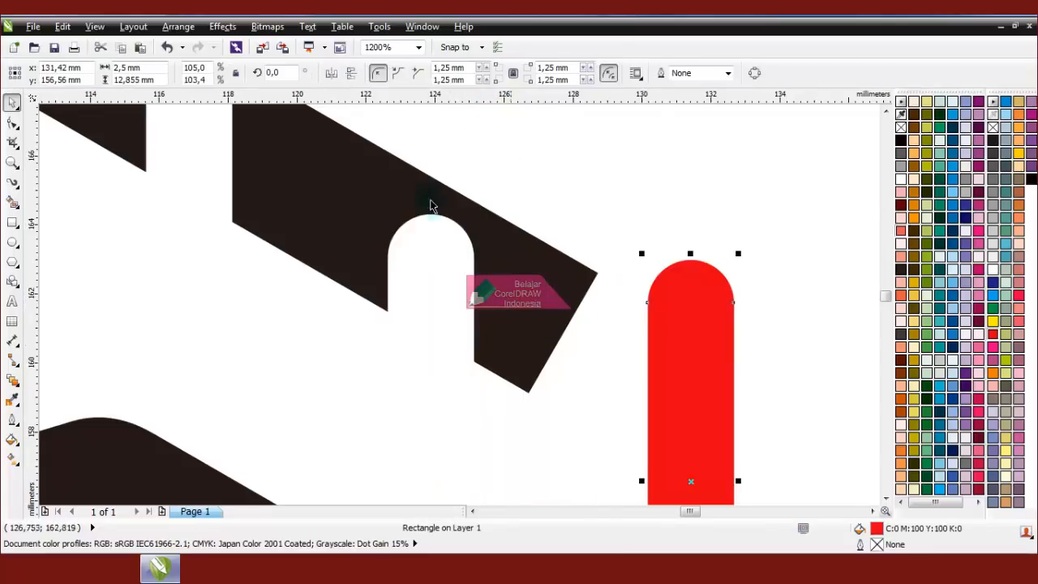
scroll(424, 197, "down", 2)
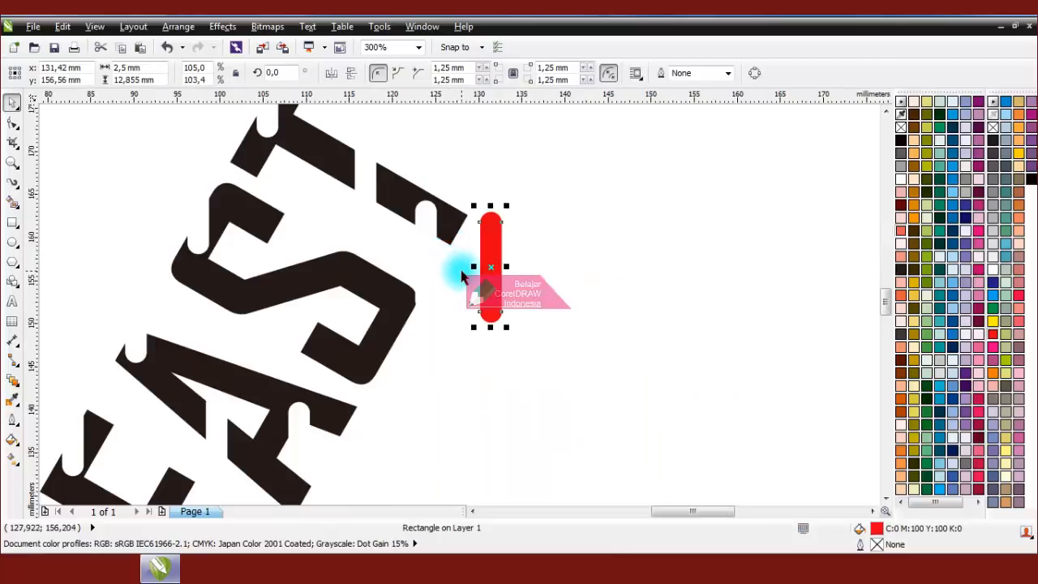
key("ctrl+z")
key("ctrl+z")
Step: Place the red bar's rounded tip closer to the free end of the T's stem and trim it out of the text
left_click(492, 241)
scroll(427, 232, "up", 2)
left_click_drag(420, 230, 522, 245)
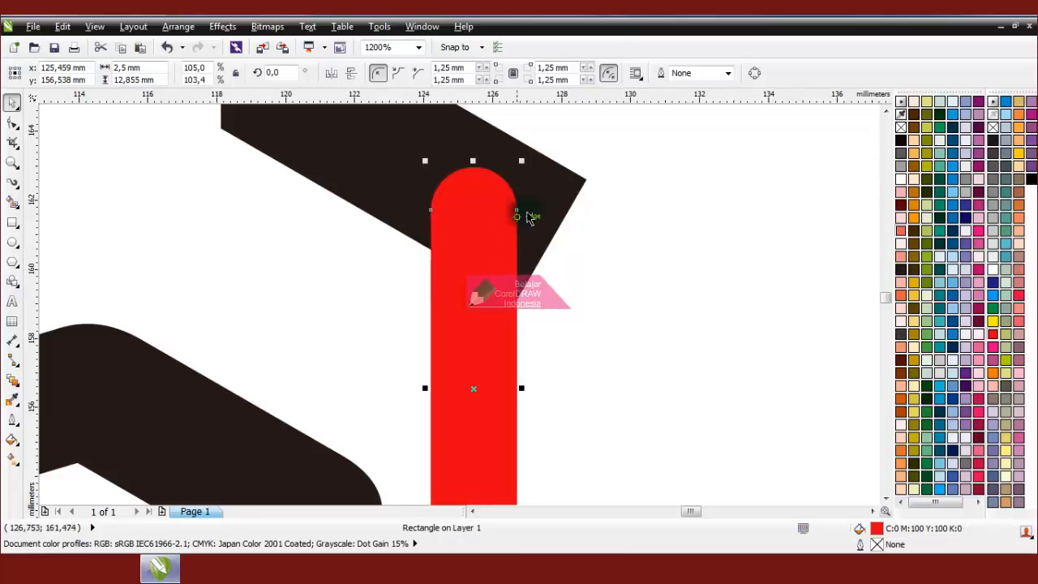
left_click(540, 198, "shift")
left_click(495, 76)
left_click(635, 205)
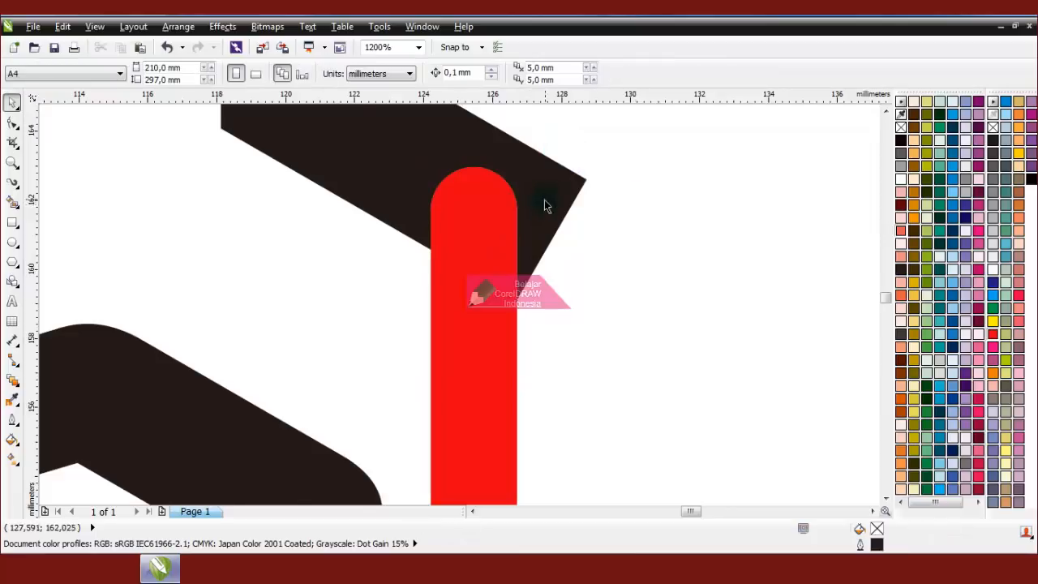
Step: Move the red bar's rounded tip onto the outer edge of the S's lower curve and trim it out of the letter
scroll(545, 203, "down", 3)
left_click_drag(536, 228, 494, 270)
scroll(521, 267, "up", 2)
scroll(518, 231, "up", 1)
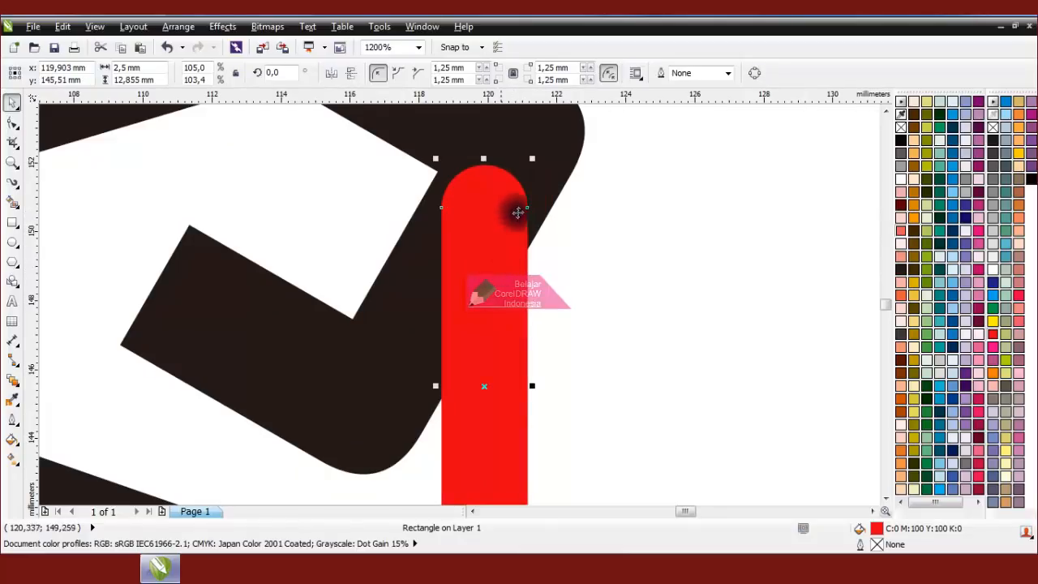
left_click(544, 146, "shift")
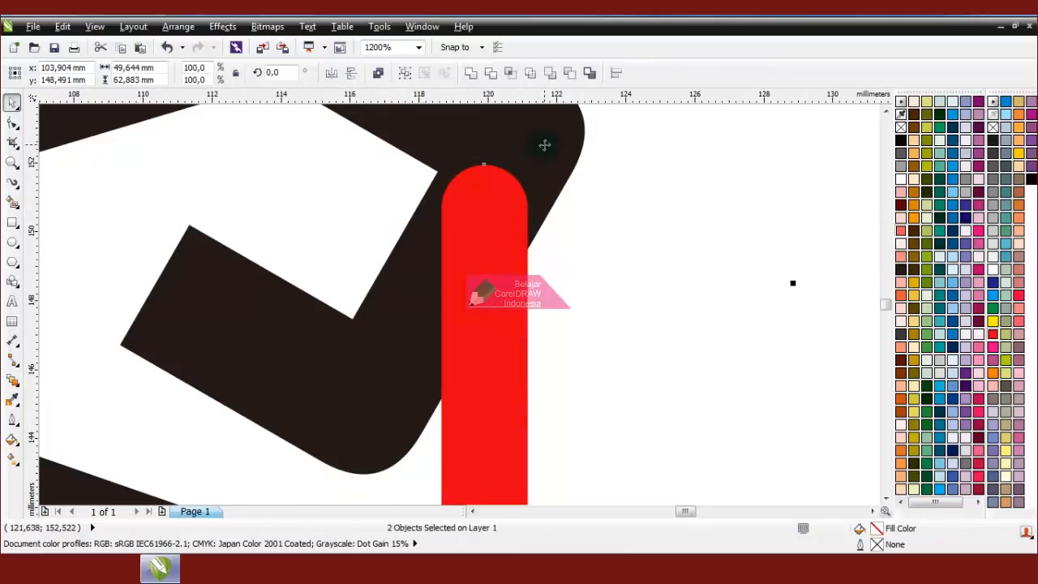
left_click(491, 73)
left_click(649, 301)
Step: Move the red bar across the S's middle diagonal and trim its shape out of the letter
scroll(563, 283, "down", 3)
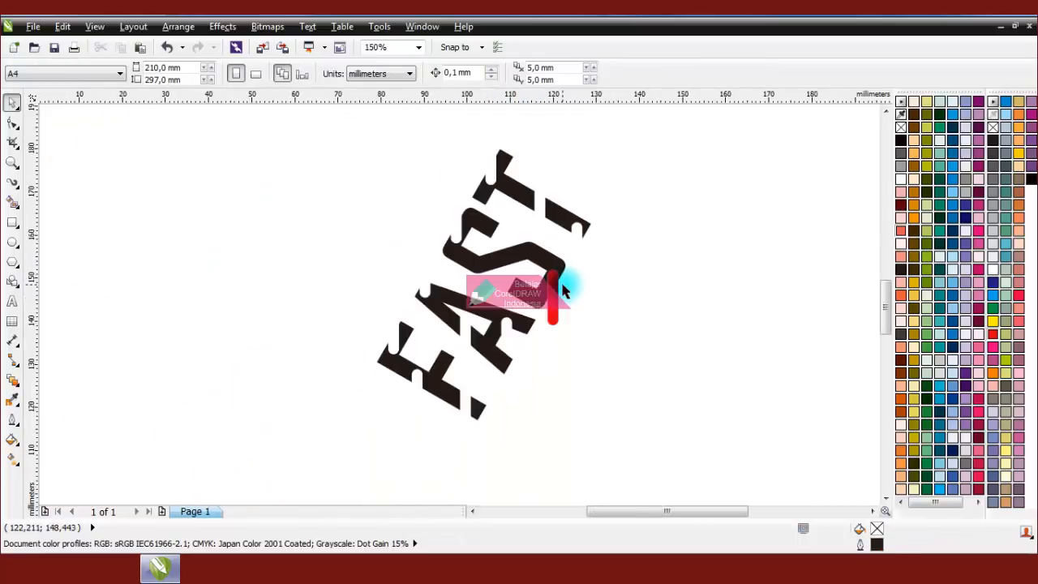
scroll(548, 265, "up", 1)
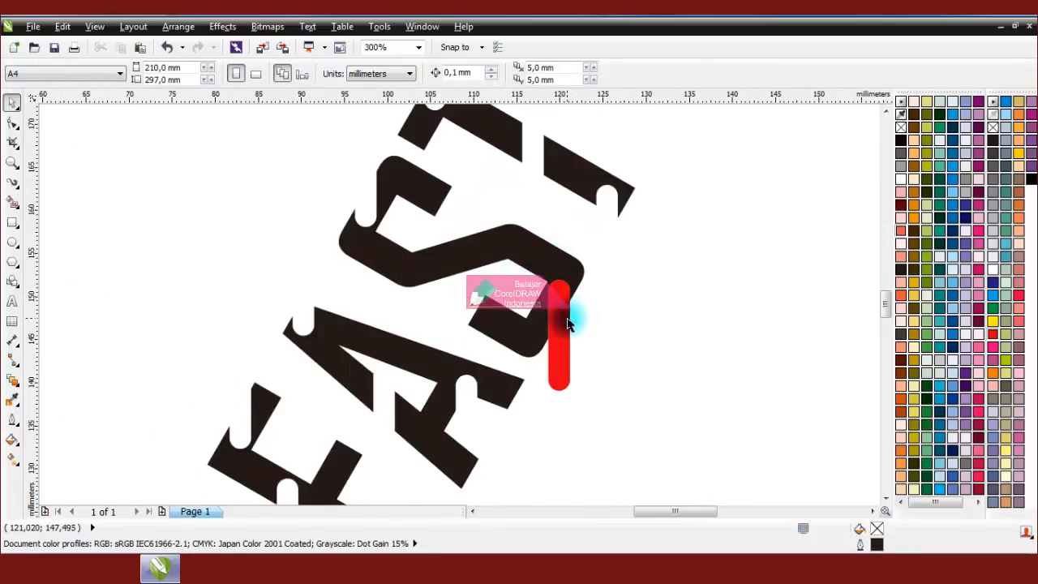
left_click_drag(567, 322, 478, 287)
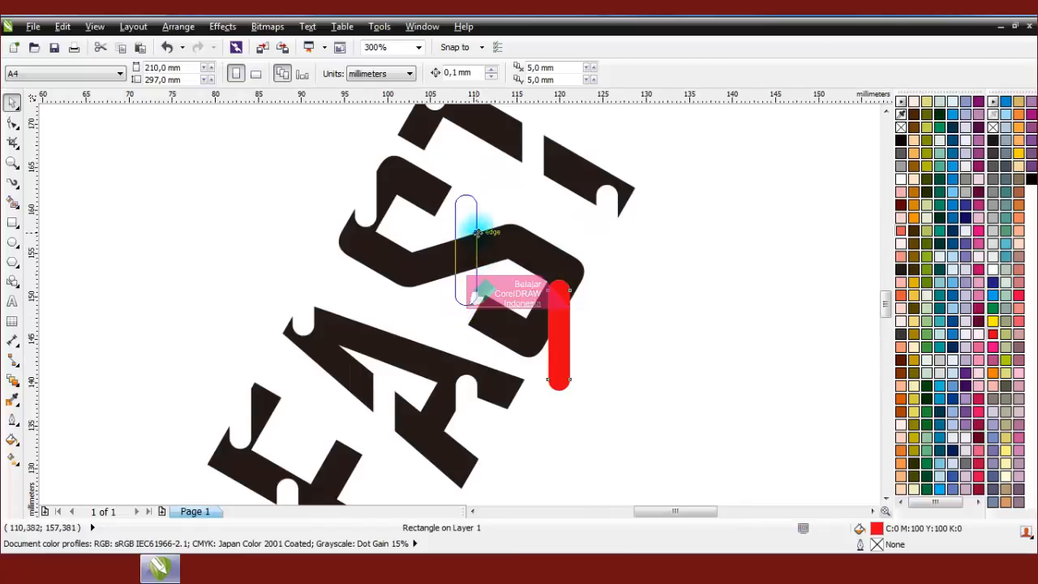
left_click_drag(481, 225, 484, 231)
left_click(521, 250, "shift")
left_click(491, 74)
left_click(622, 163)
Step: Move the red bar off the text into the empty area beside the F and A
scroll(519, 237, "down", 2)
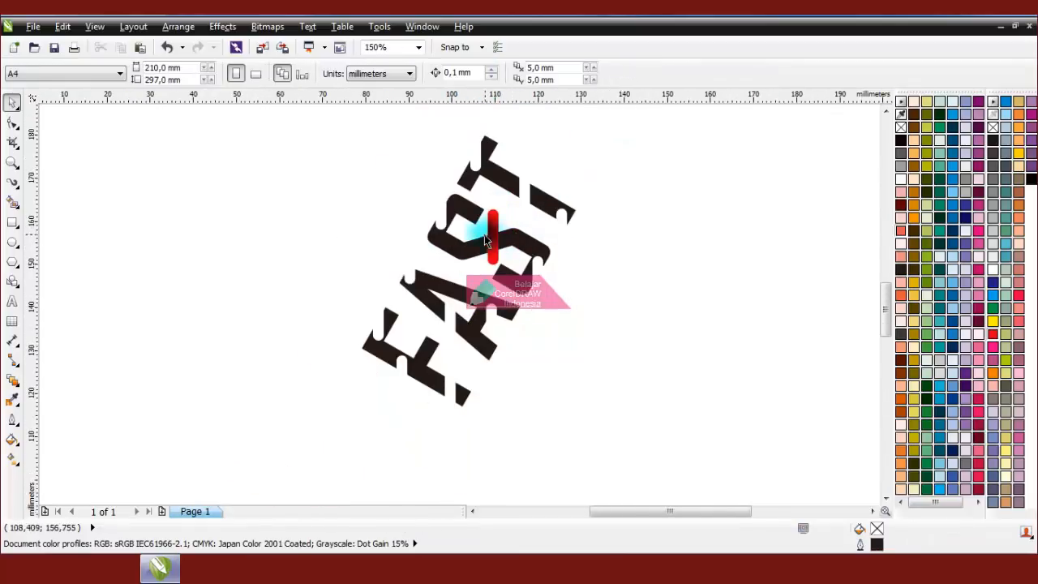
left_click_drag(492, 236, 356, 272)
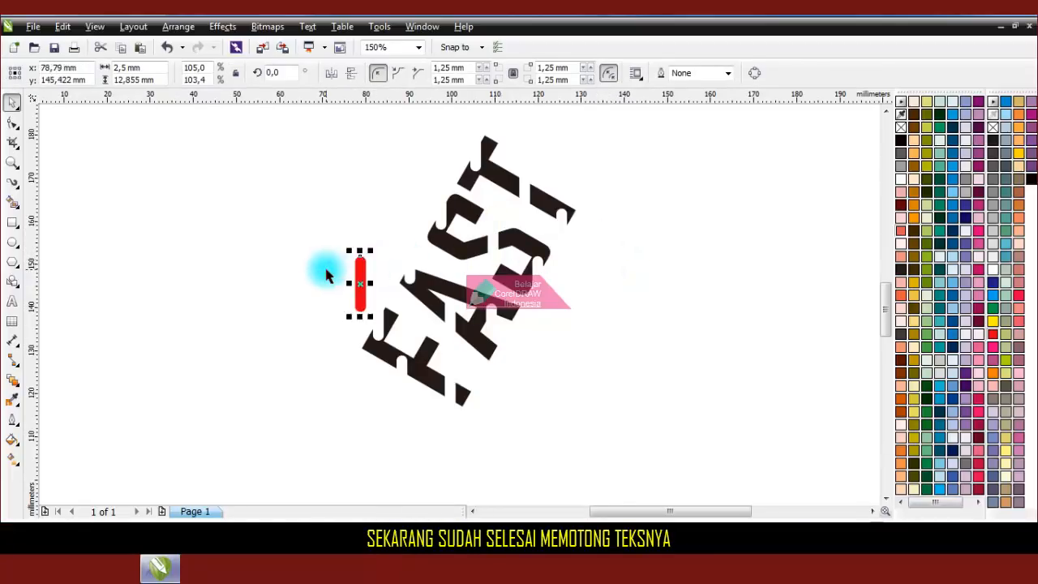
left_click(345, 273)
Step: Set the red bar's width to 0.7 mm
scroll(354, 279, "up", 2)
scroll(355, 280, "up", 2)
left_click(398, 262)
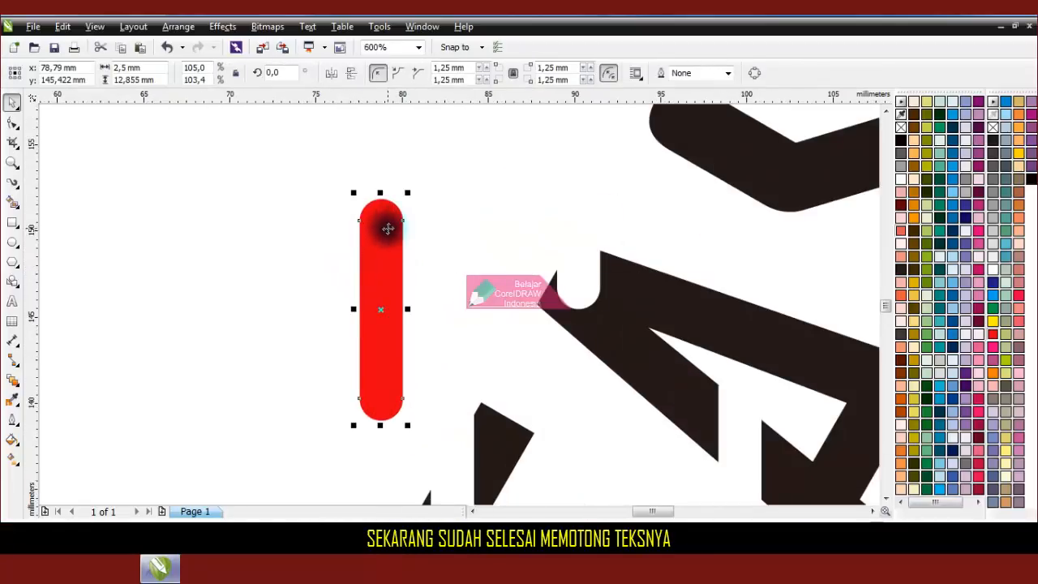
left_click(149, 71)
left_click_drag(149, 72, 106, 71)
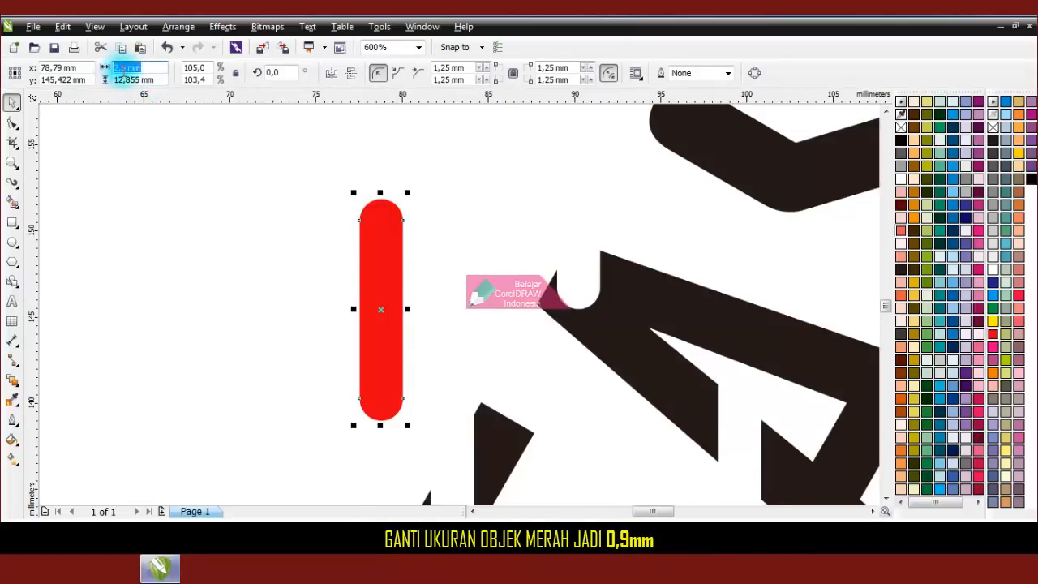
type("0,9")
key("Return")
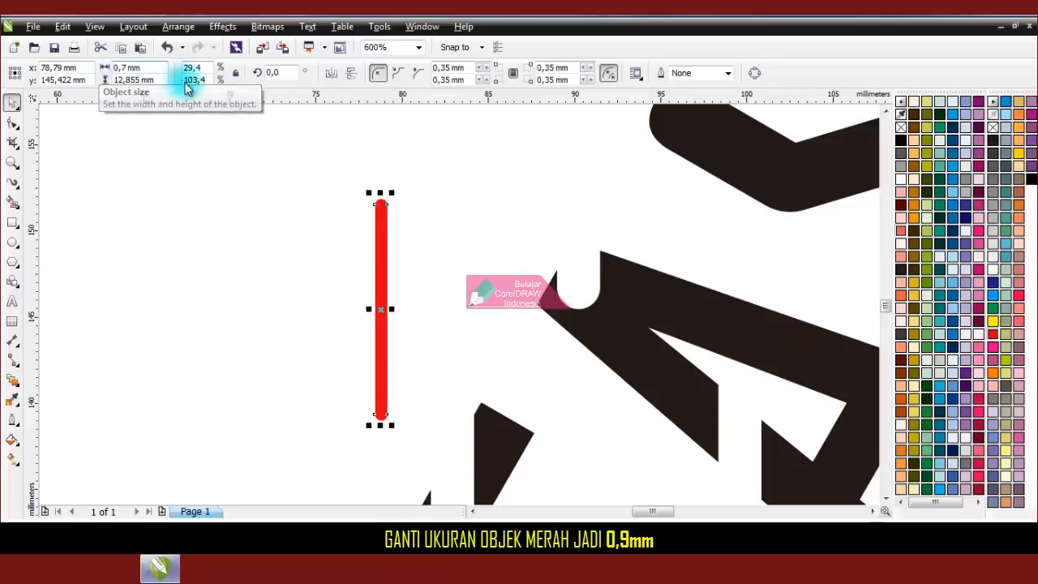
Step: Set the red bar's width to 0,9 mm
left_click(369, 263)
scroll(383, 268, "down", 3)
scroll(385, 278, "up", 4)
left_click(378, 259)
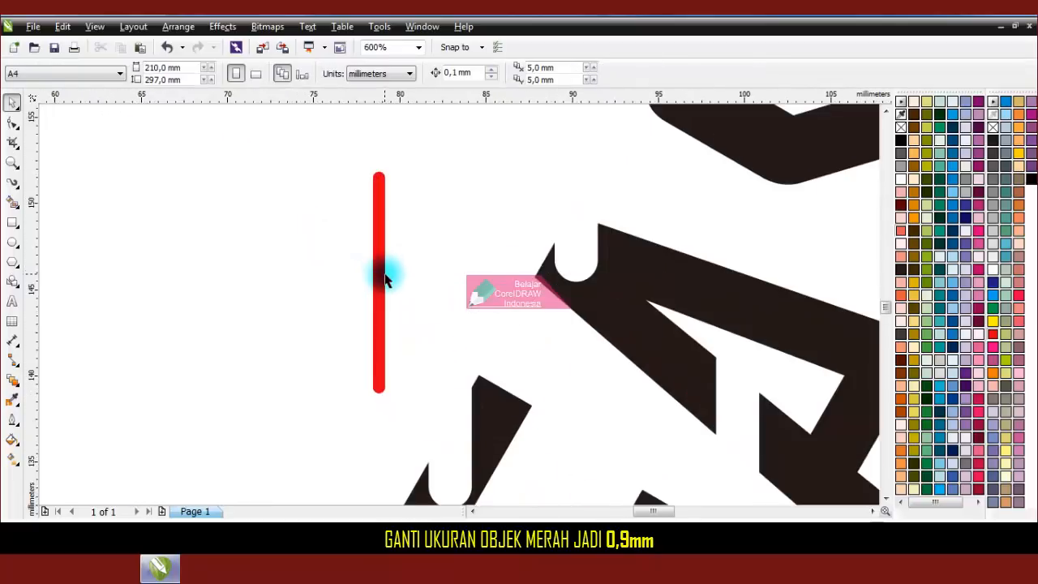
left_click(251, 72)
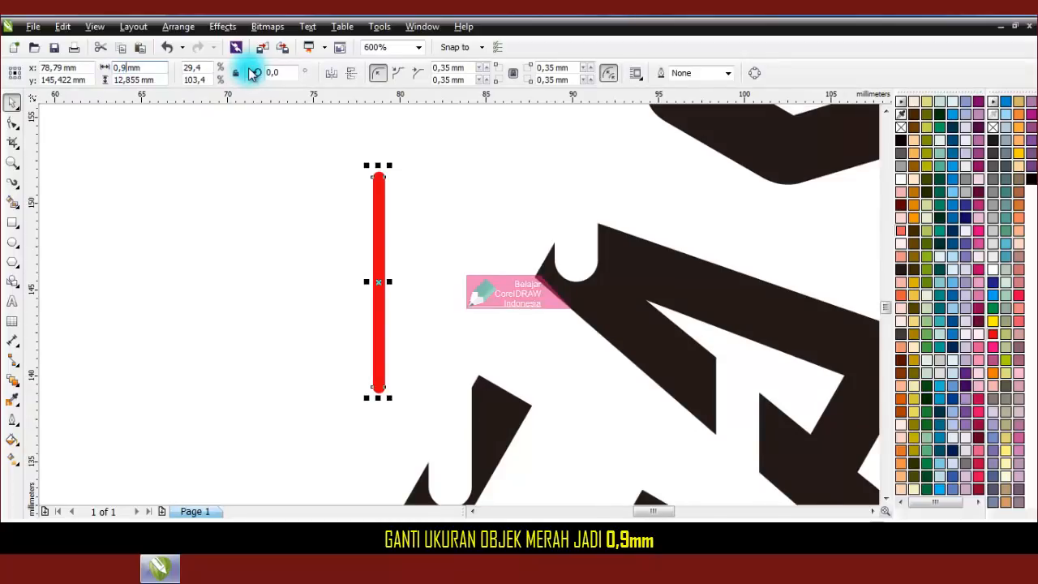
left_click(353, 290)
scroll(384, 262, "down", 2)
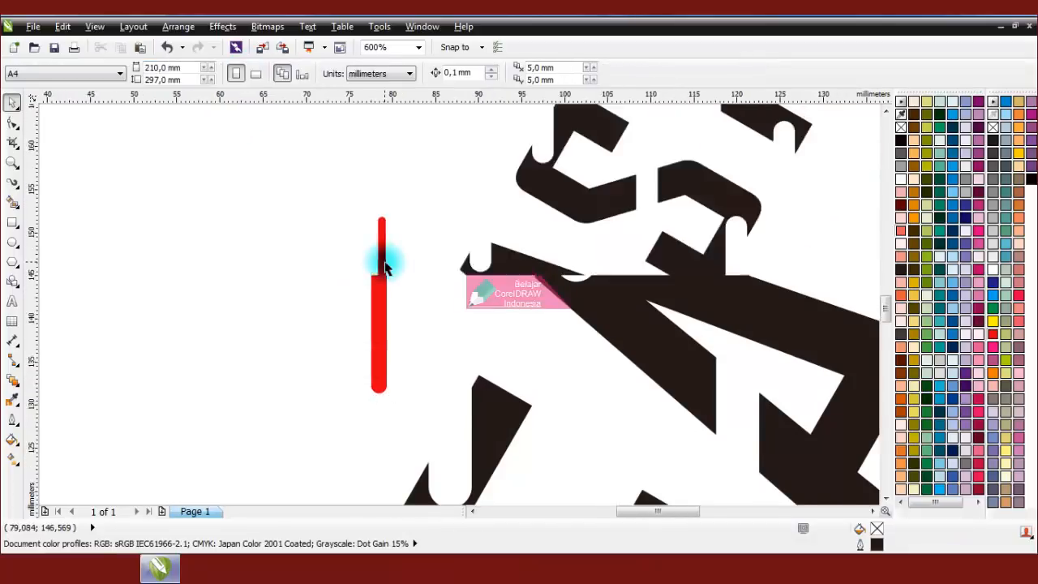
Step: Move the red bar onto the F so it sits flush against the left side of the rounded notch
scroll(383, 284, "up", 2)
scroll(383, 287, "up", 1)
left_click_drag(387, 276, 424, 411)
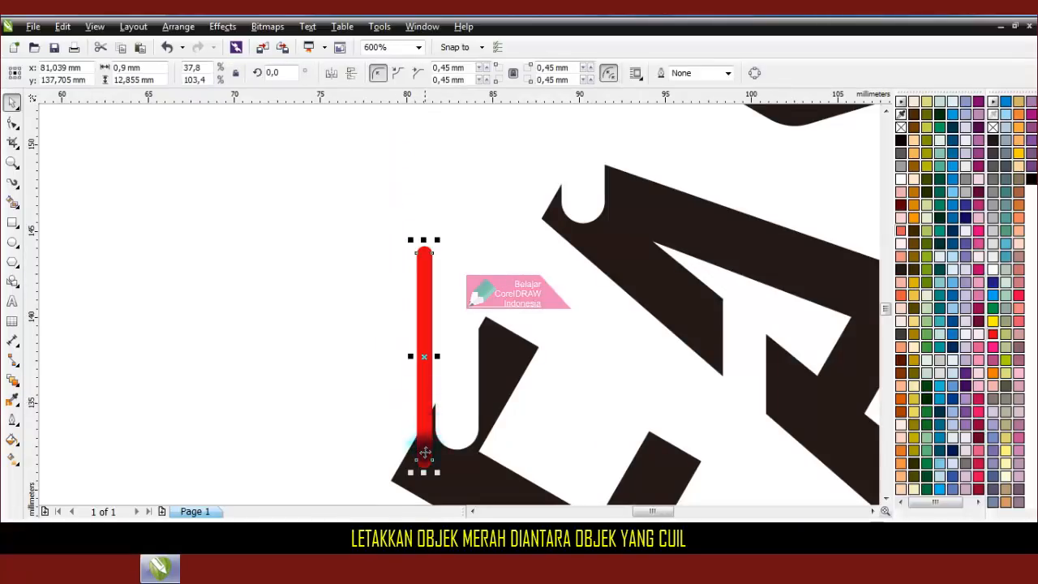
scroll(424, 452, "up", 2)
left_click_drag(431, 371, 442, 371)
scroll(394, 273, "down", 3)
scroll(387, 235, "up", 1)
scroll(381, 239, "up", 1)
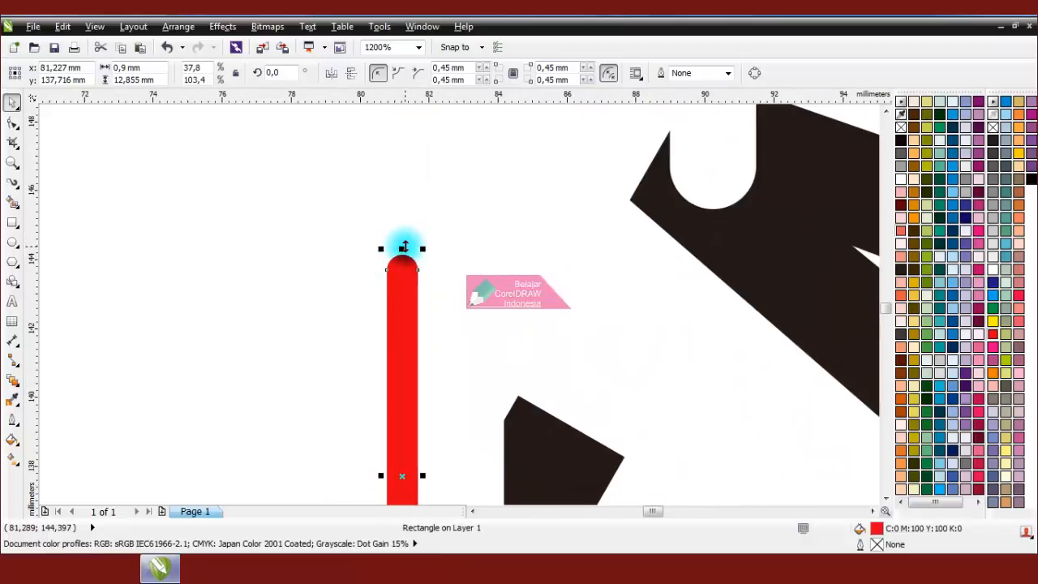
Step: Shorten the red bar at the F's notch from its upper end to about 6.1 mm high
left_click_drag(404, 270, 405, 396)
scroll(385, 283, "down", 2)
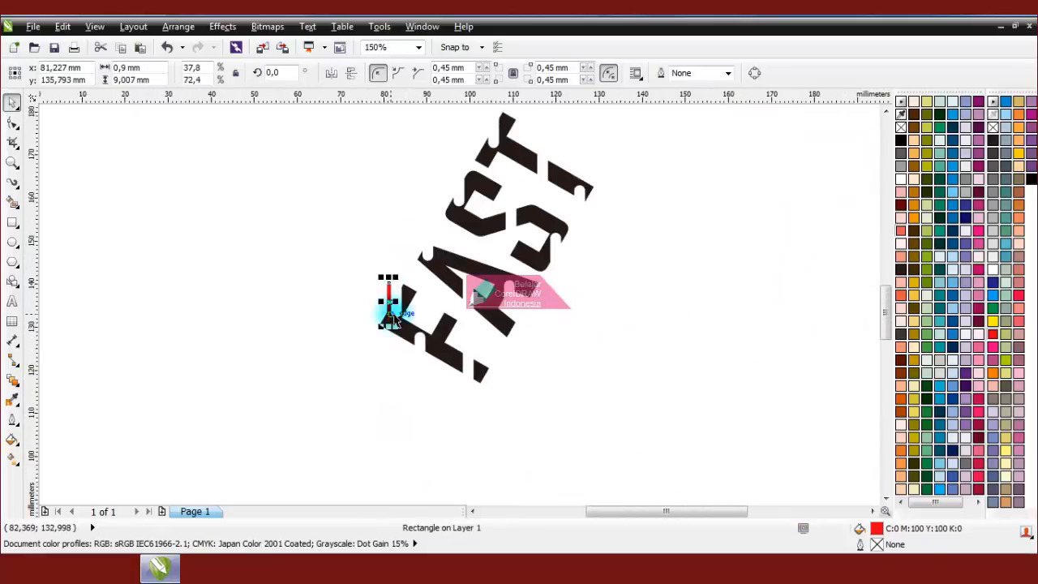
scroll(387, 286, "up", 1)
left_click_drag(373, 219, 374, 275)
left_click(349, 227)
Step: Add a short rounded red dash in line above the bar on the left side of the F's notch
left_click(381, 278)
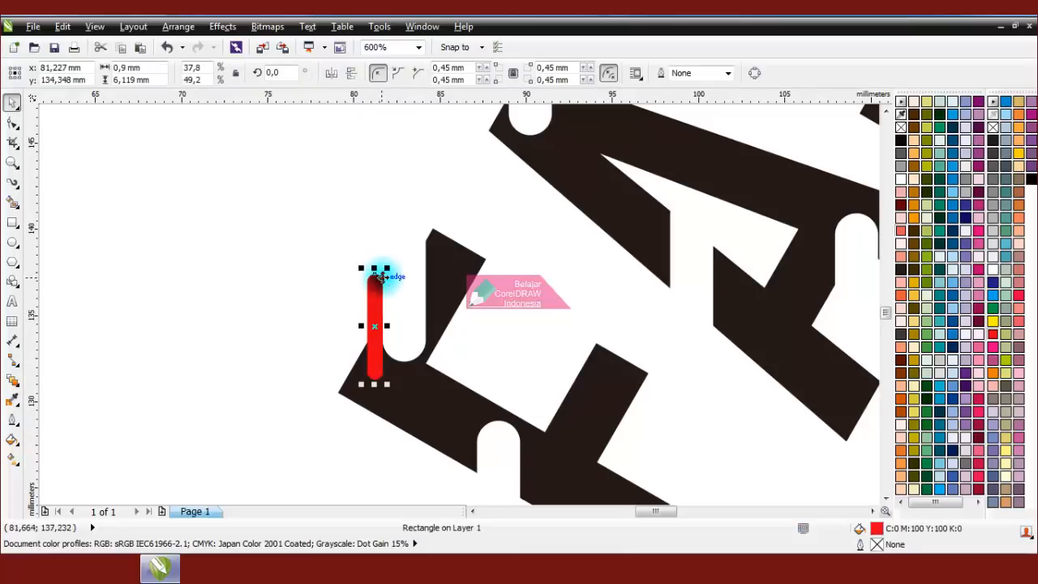
left_click_drag(377, 295, 382, 221)
left_click(285, 241)
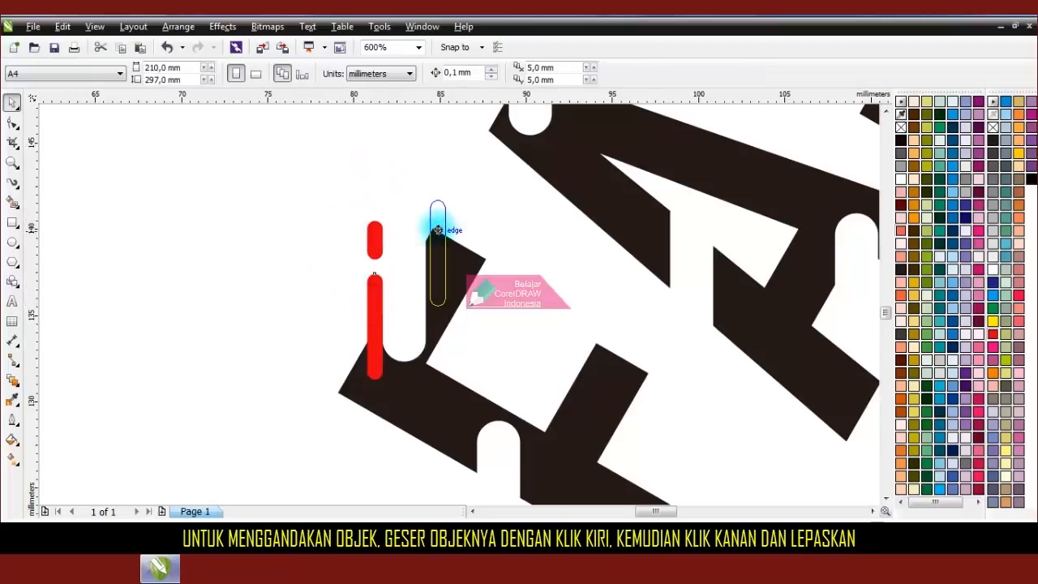
Step: Copy the red bar flush to the right side of the F's notch and lengthen the copy upward to about 9.1 mm
left_click(440, 215)
scroll(436, 244, "up", 4)
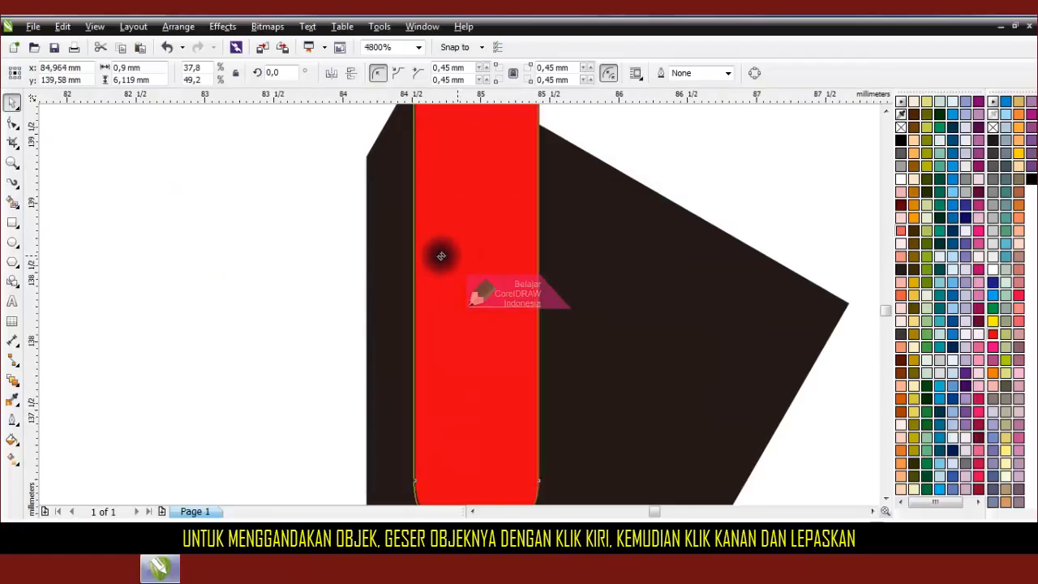
left_click_drag(419, 255, 412, 252)
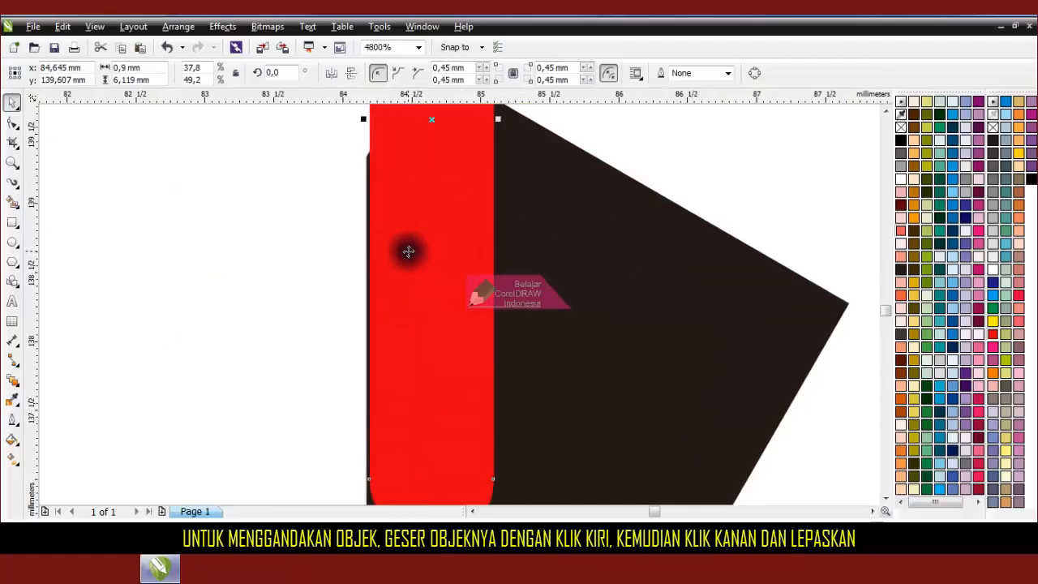
scroll(374, 215, "up", 1)
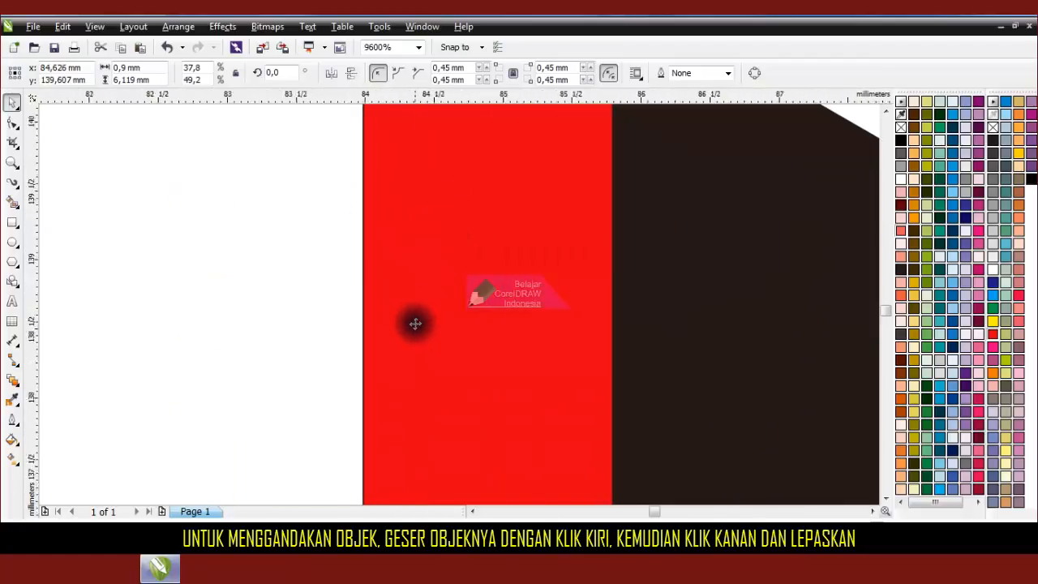
scroll(415, 323, "down", 4)
left_click_drag(420, 247, 419, 203)
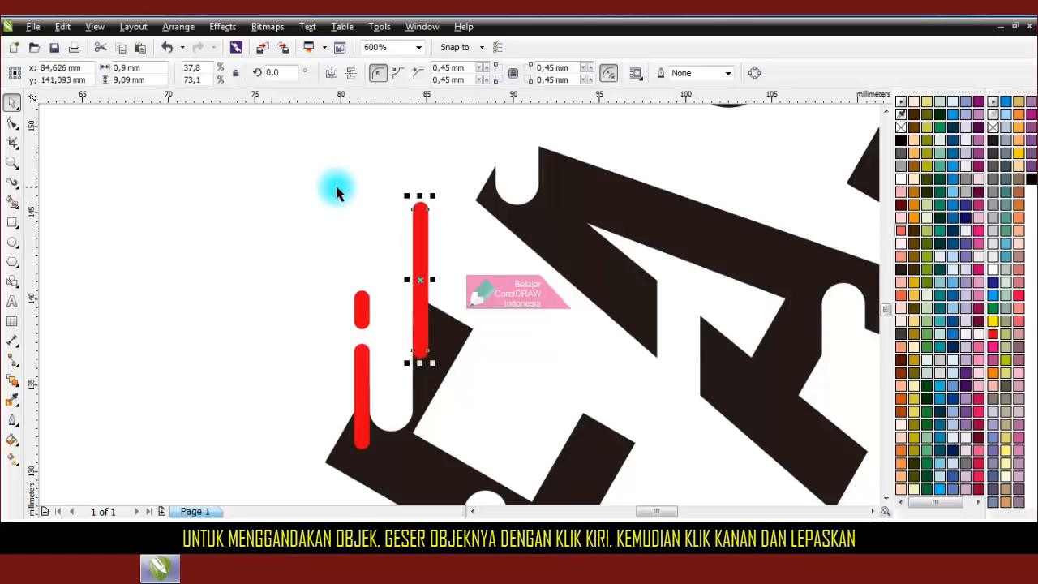
left_click(338, 189)
Step: Copy the 9.1 mm red bar onto the A, flush with the right side of its upper rounded notch
scroll(408, 239, "down", 2)
scroll(418, 208, "up", 2)
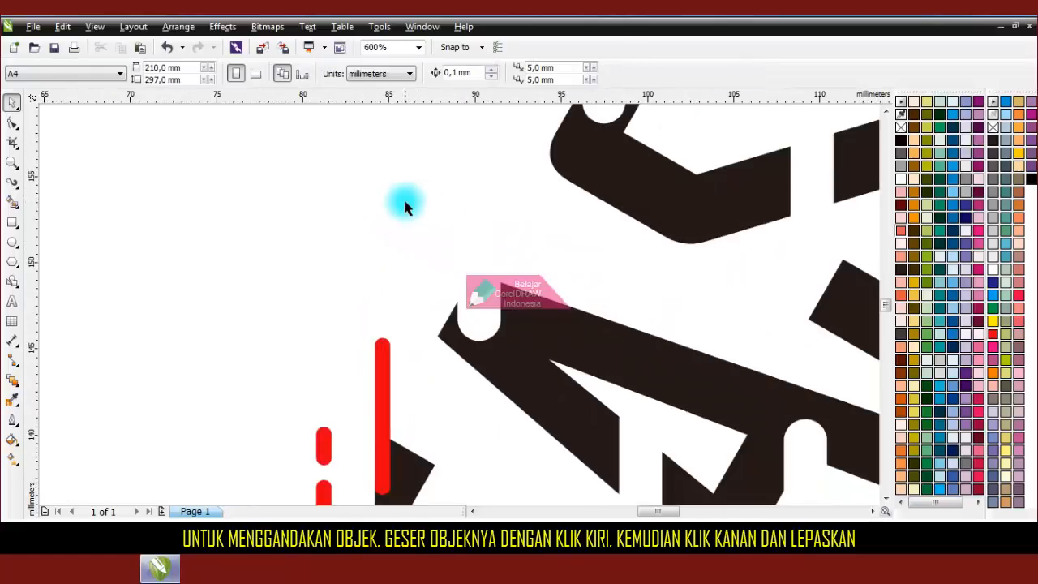
left_click_drag(382, 376, 515, 219)
right_click(516, 219)
scroll(532, 243, "up", 2)
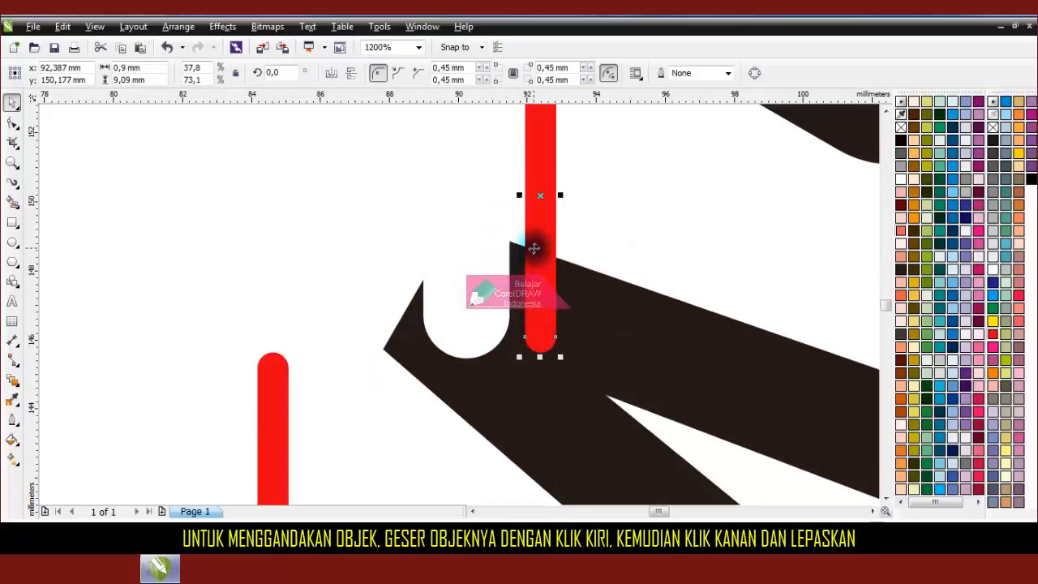
left_click_drag(526, 258, 506, 265)
scroll(514, 261, "up", 2)
scroll(504, 264, "down", 5)
scroll(503, 213, "up", 1)
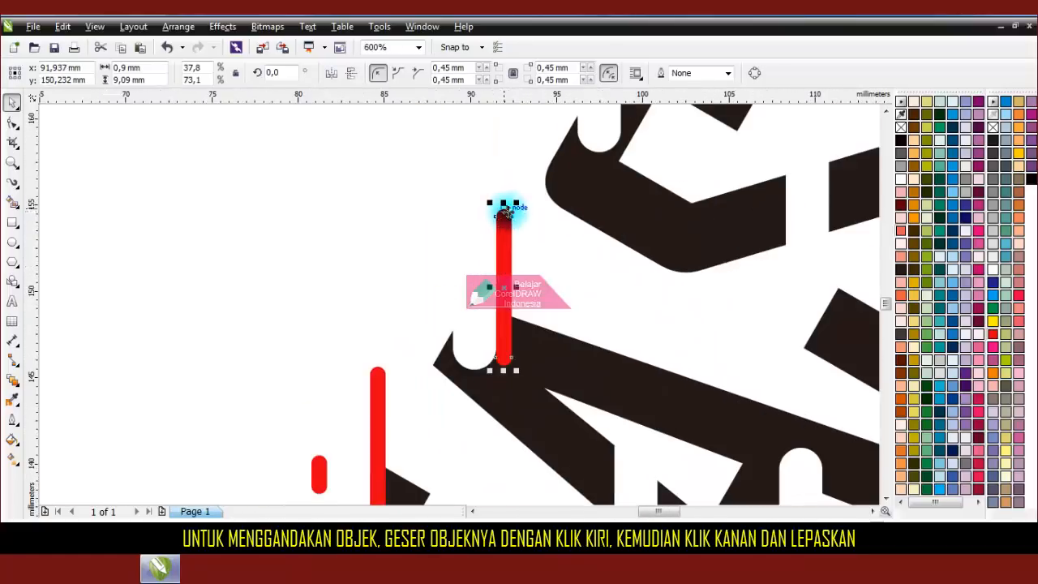
Step: Shorten the bar on the right side of the A's notch to about 5.7 mm and add a short dash above it
mouse_move(503, 203)
left_mouse_down()
mouse_move(514, 259)
mouse_move(504, 267)
mouse_move(506, 176)
mouse_move(513, 217)
left_mouse_up()
right_click(505, 177)
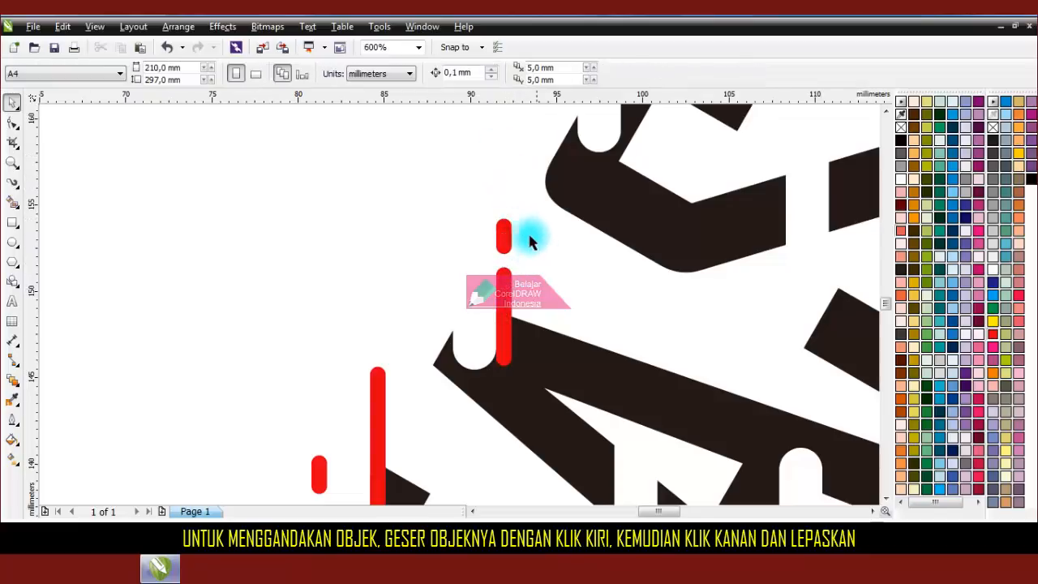
Step: Copy the shortened red bar flush to the left side of the A's upper notch
left_click_drag(505, 313, 458, 325)
right_click(458, 324)
scroll(459, 325, "up", 3)
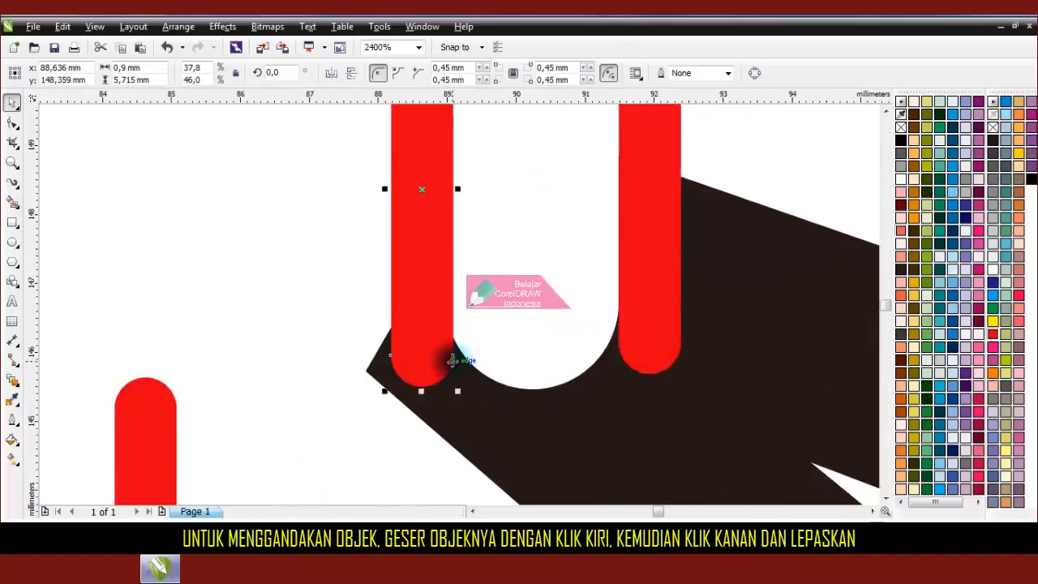
left_click(383, 296)
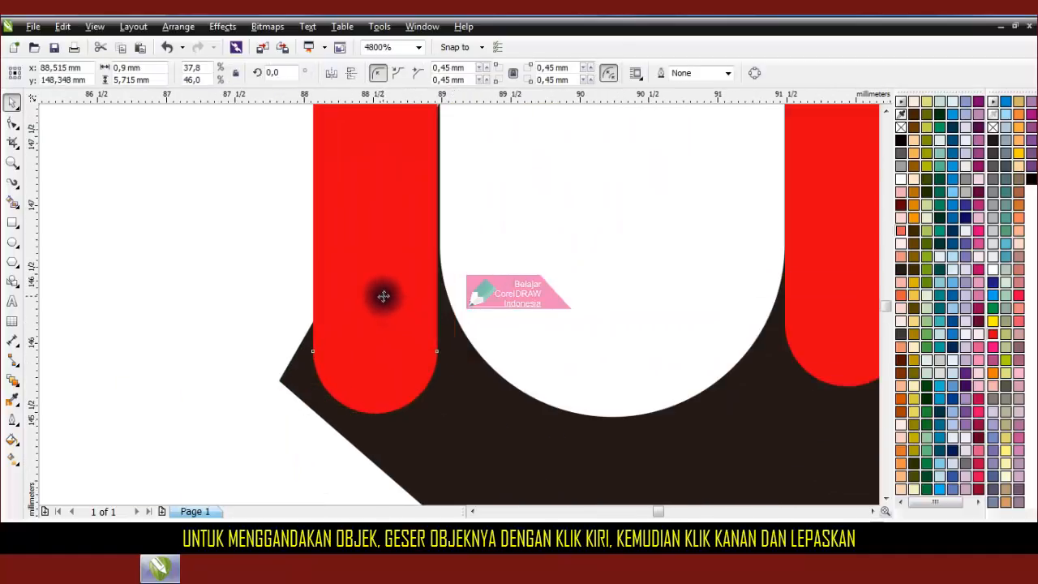
scroll(417, 341, "down", 4)
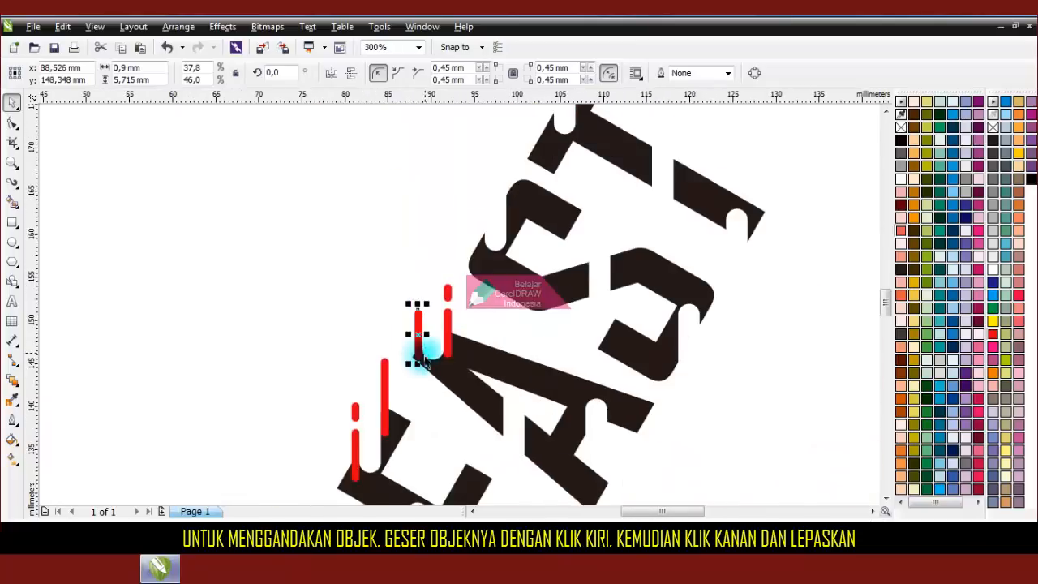
Step: Lengthen the red bar on the left side of the A's notch upward to about 13.2 mm
scroll(424, 300, "up", 2)
left_click(389, 308)
left_click(388, 324)
left_click_drag(389, 305, 387, 186)
scroll(416, 273, "down", 2)
left_click(373, 274)
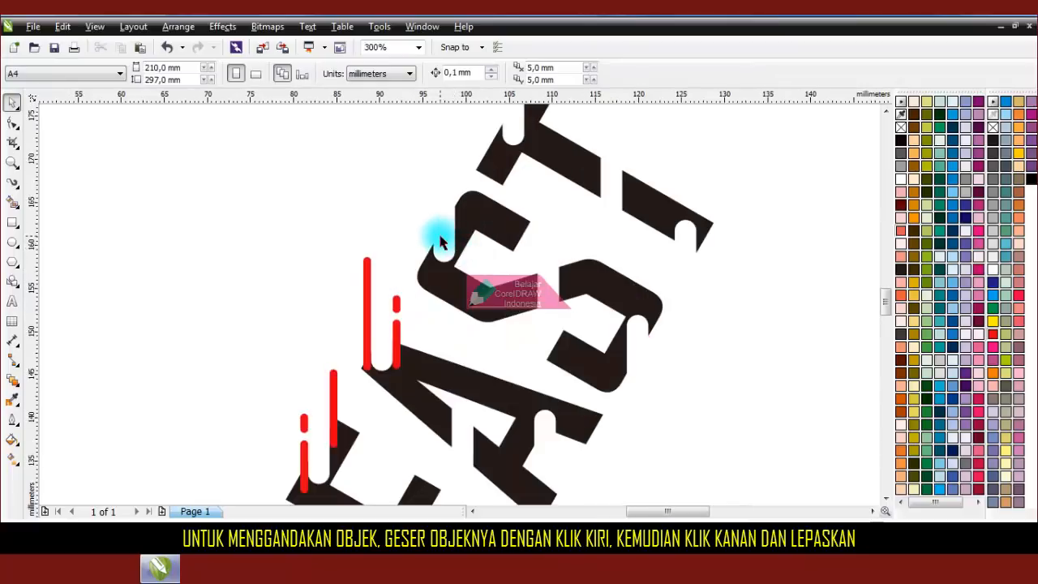
Step: Copy the A's bar-and-dash pair onto the left side of the S's upper rounded notch
left_click(399, 345)
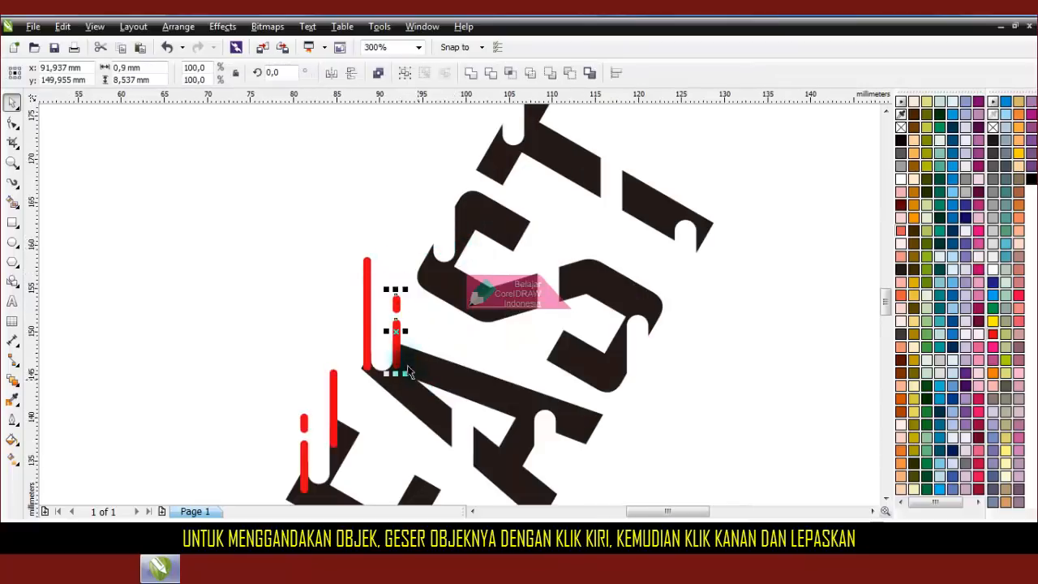
scroll(406, 271, "up", 1)
scroll(415, 276, "up", 1)
scroll(412, 324, "down", 1)
left_click_drag(390, 385, 468, 212)
right_click(438, 187)
scroll(449, 249, "up", 2)
scroll(414, 294, "down", 3)
Step: Copy the A's long red bar onto the S, flush with the right side of its upper notch
left_click_drag(363, 328, 468, 191)
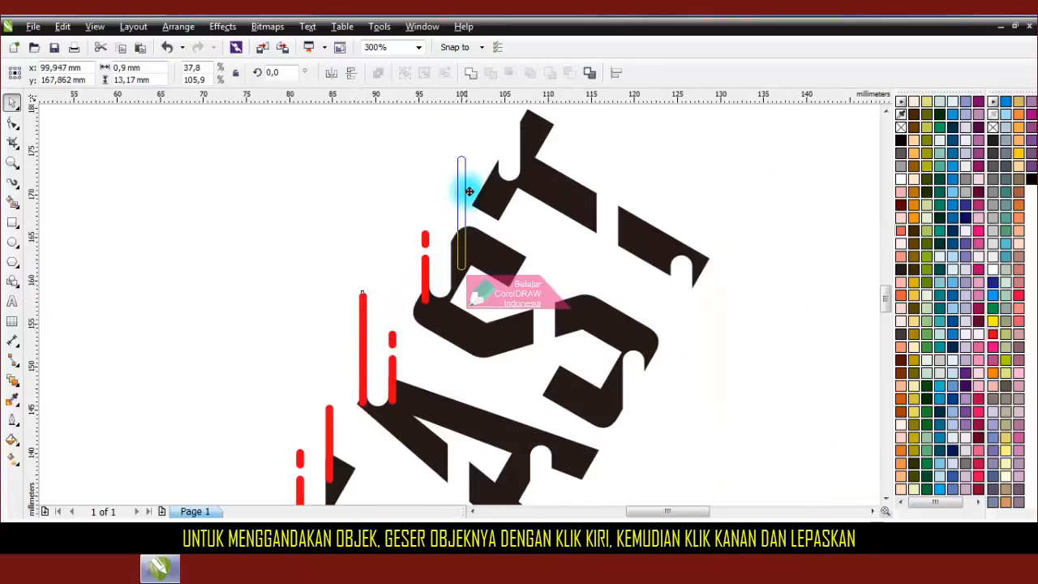
scroll(463, 254, "up", 3)
left_click_drag(489, 251, 405, 273)
scroll(357, 219, "up", 2)
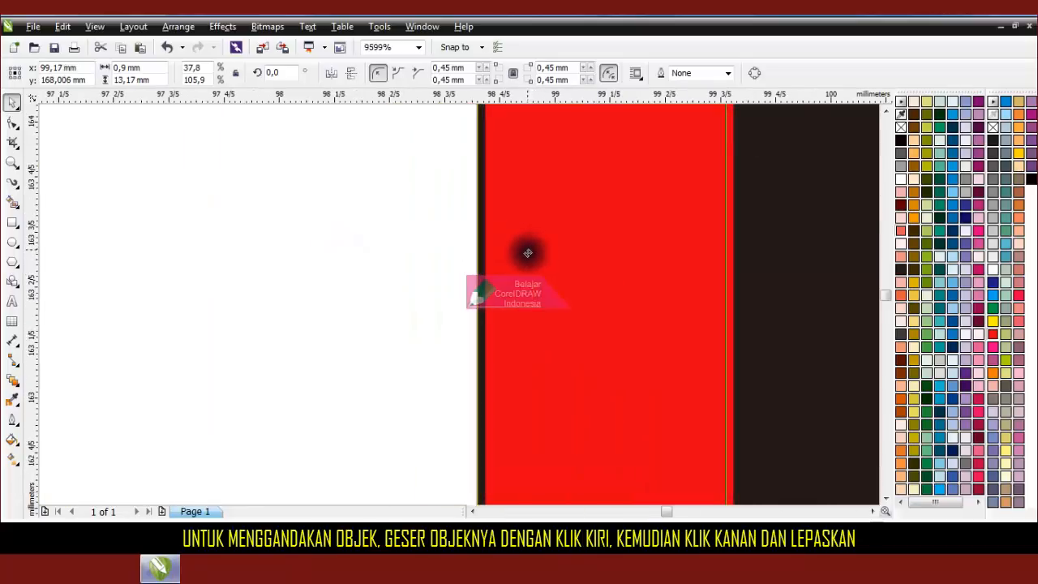
left_click(392, 246)
scroll(394, 251, "down", 6)
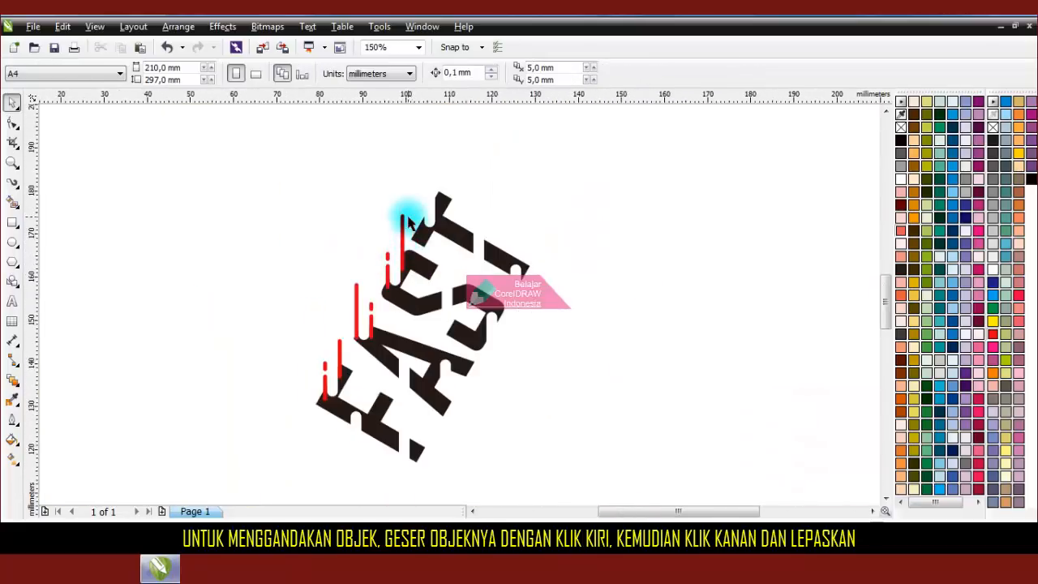
Step: Shorten the bar on the right side of the S's notch to about 8.1 mm and copy it flush to the left side of the T's notch
scroll(404, 221, "up", 2)
left_click(393, 214)
left_click_drag(392, 205, 472, 191)
left_click(369, 271)
right_click(472, 191)
scroll(470, 233, "up", 2)
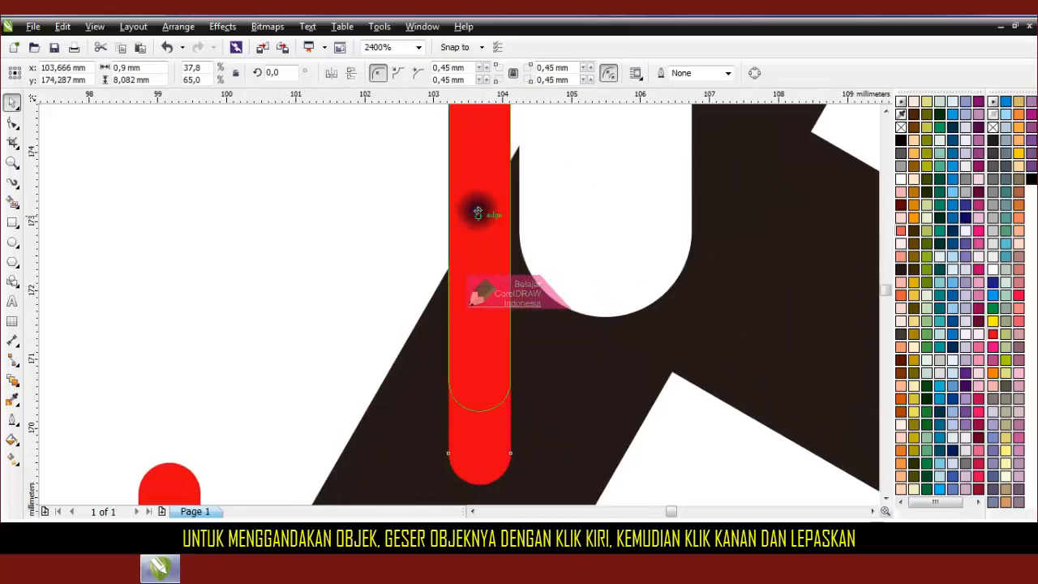
scroll(484, 260, "up", 1)
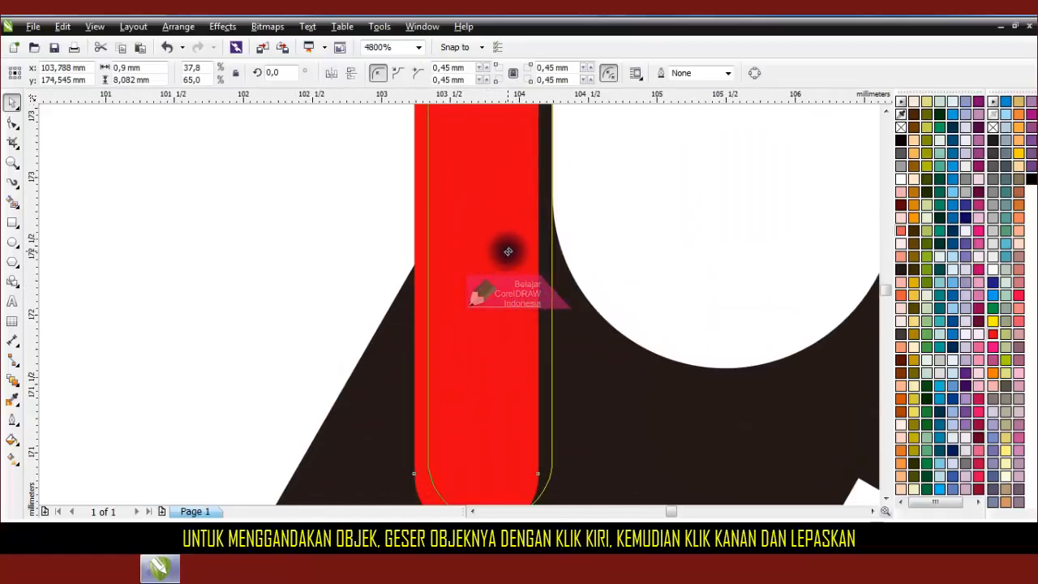
left_click(317, 223)
Step: Copy the S's bar-and-dash pair onto the T, along the right side of its upper notch
scroll(382, 283, "down", 4)
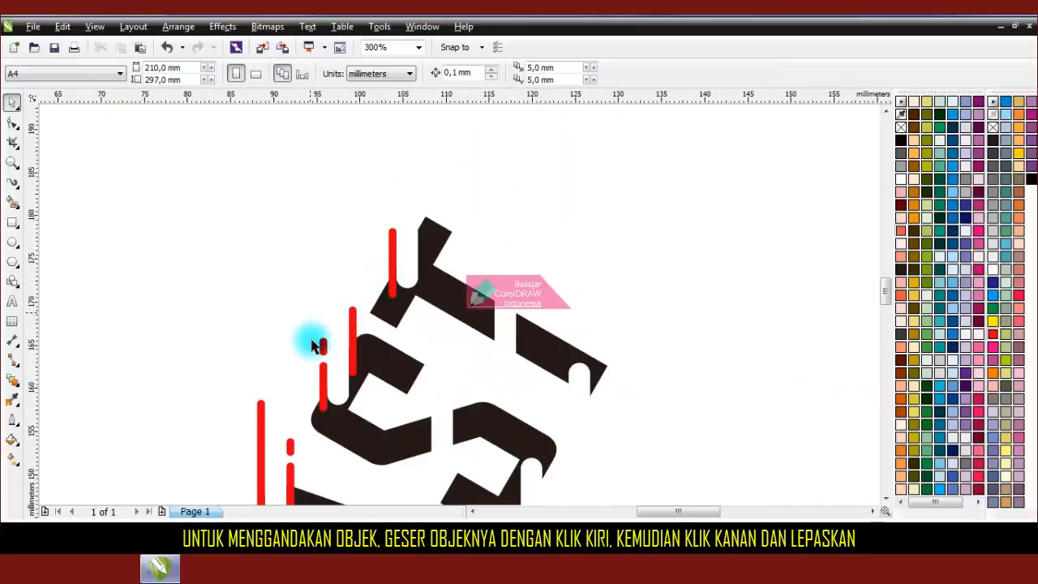
left_click_drag(324, 382, 401, 231)
scroll(423, 222, "up", 4)
left_click(336, 219)
scroll(359, 232, "down", 5)
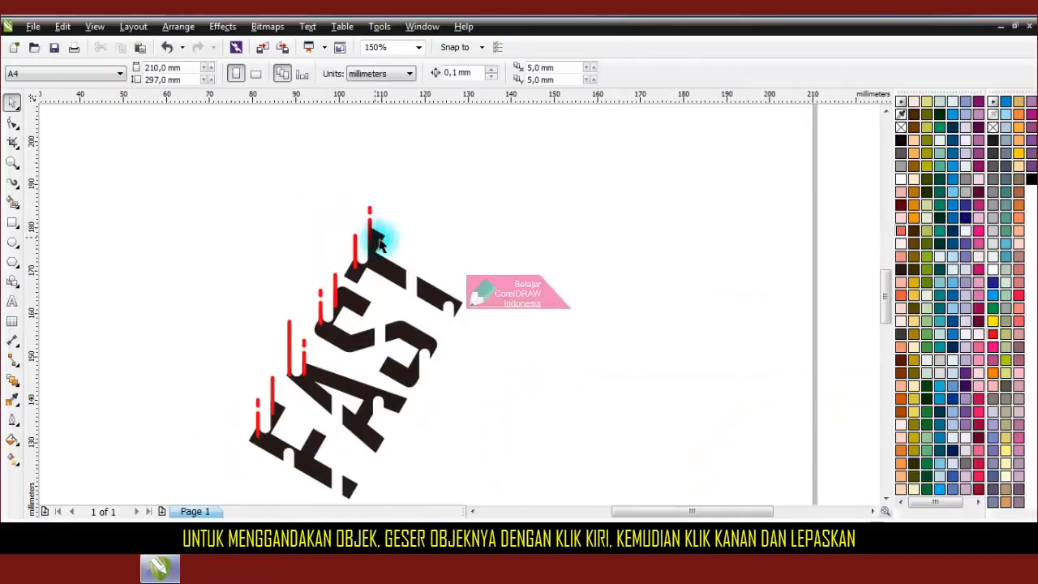
scroll(387, 256, "down", 1)
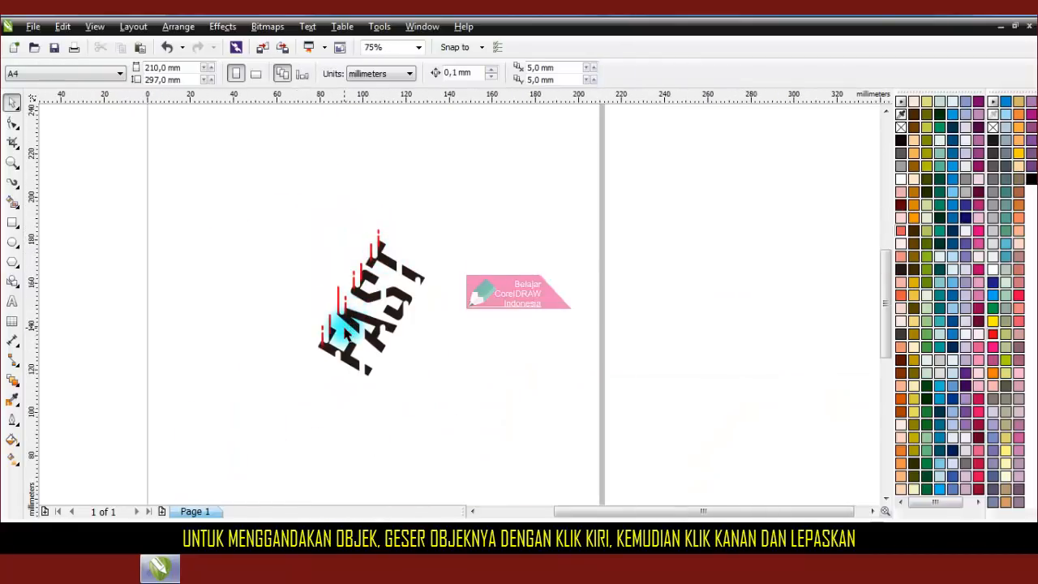
Step: Copy the A's long red bar onto the cut edge of the A's lower leg, flush with the vertical gap
scroll(347, 335, "up", 2)
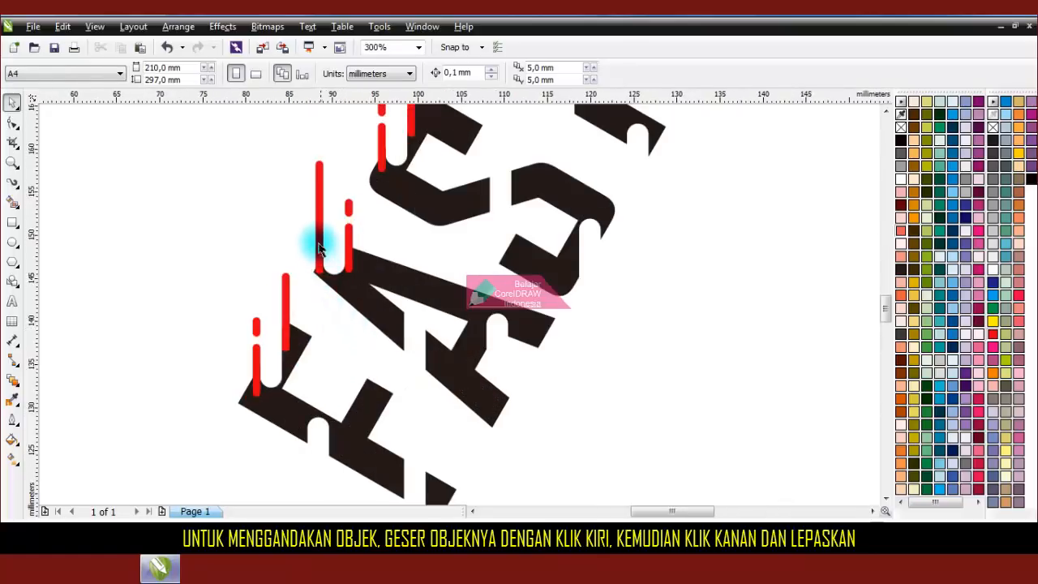
left_click_drag(319, 251, 428, 399)
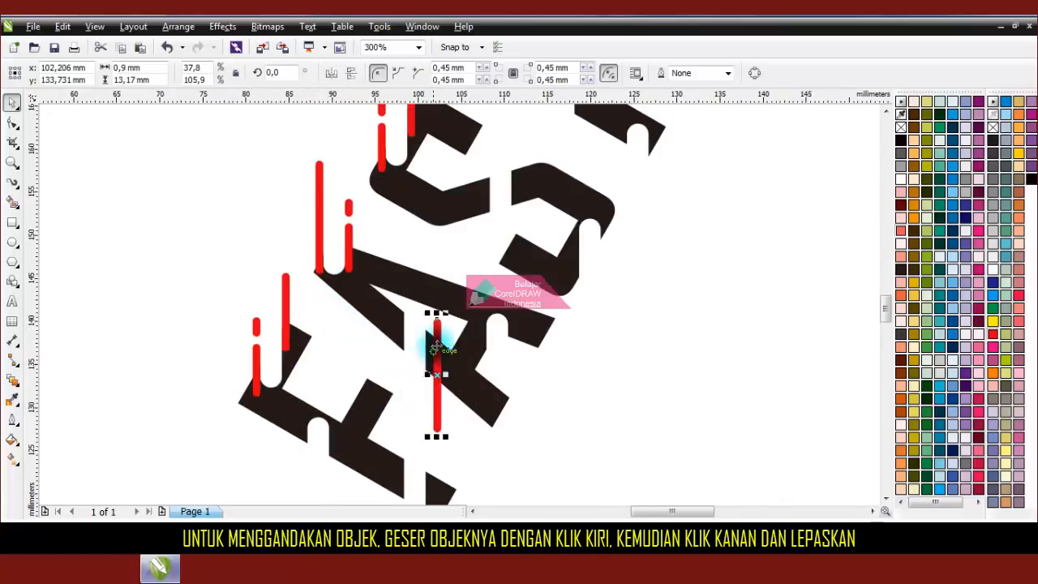
scroll(436, 332, "up", 2)
left_click_drag(441, 319, 419, 295)
scroll(394, 300, "up", 2)
scroll(419, 295, "down", 4)
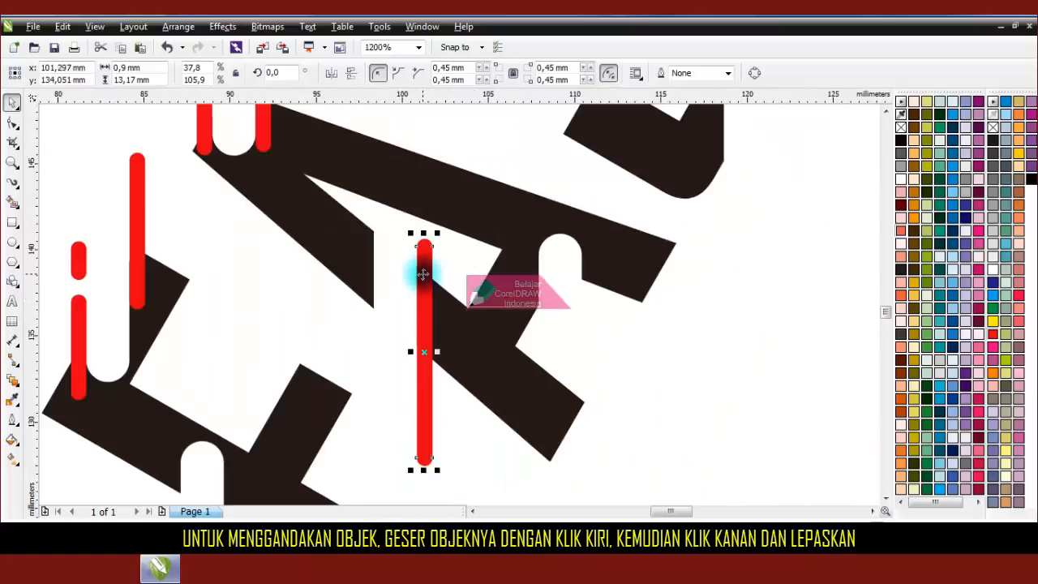
Step: Lengthen the red bar at the A's lower leg downward until it runs past the cut end of the F's stem
scroll(421, 453, "up", 1)
left_click_drag(424, 291, 436, 463)
scroll(405, 289, "down", 2)
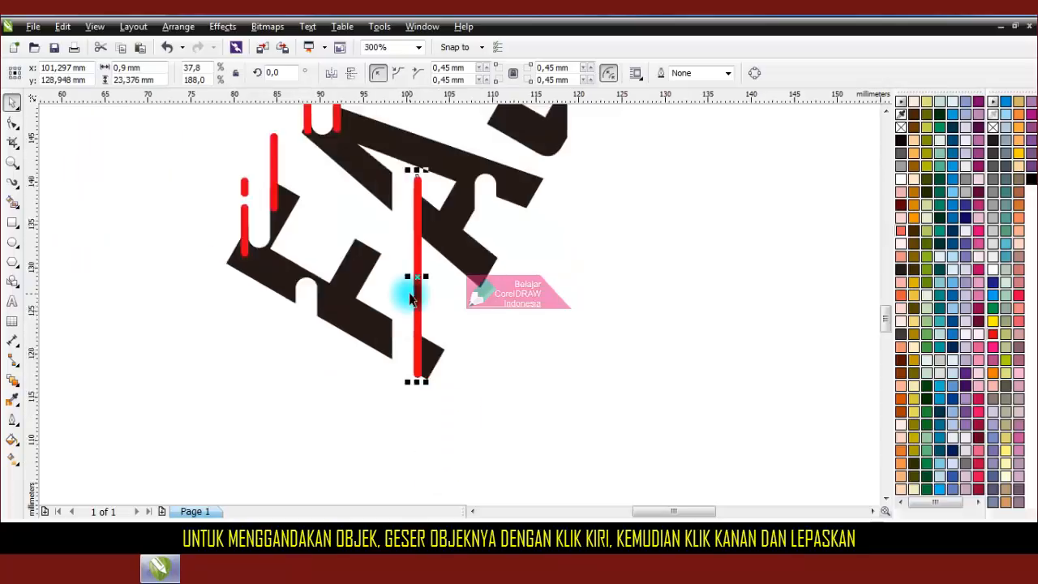
scroll(412, 324, "up", 2)
left_click_drag(406, 370, 405, 442)
left_click(446, 364)
scroll(447, 365, "down", 3)
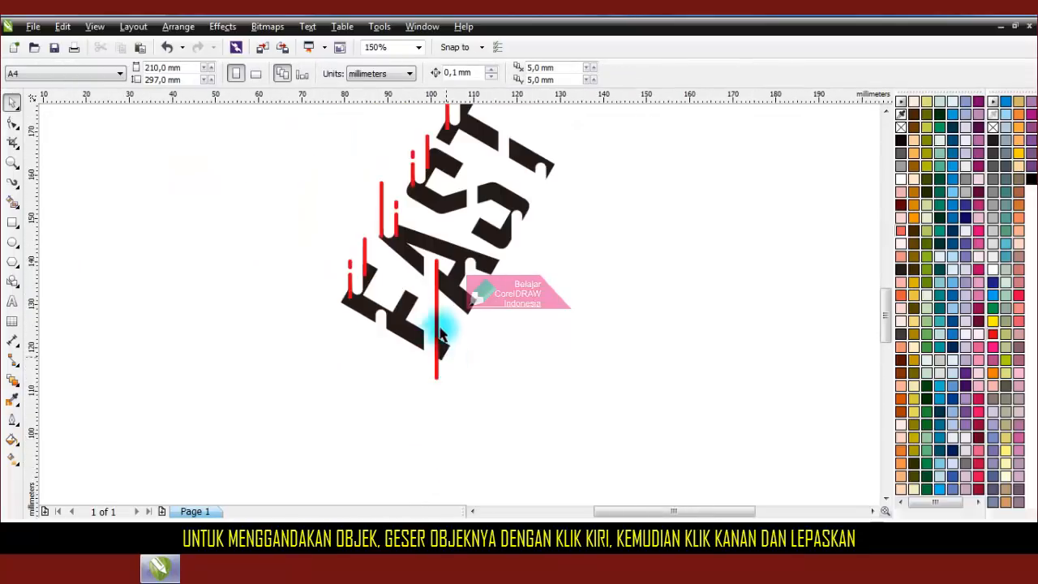
Step: Copy the F's short red bar, about 6.1 mm long, flush to the right side of the F's lower notch
scroll(357, 300, "up", 2)
left_click_drag(310, 209, 355, 325)
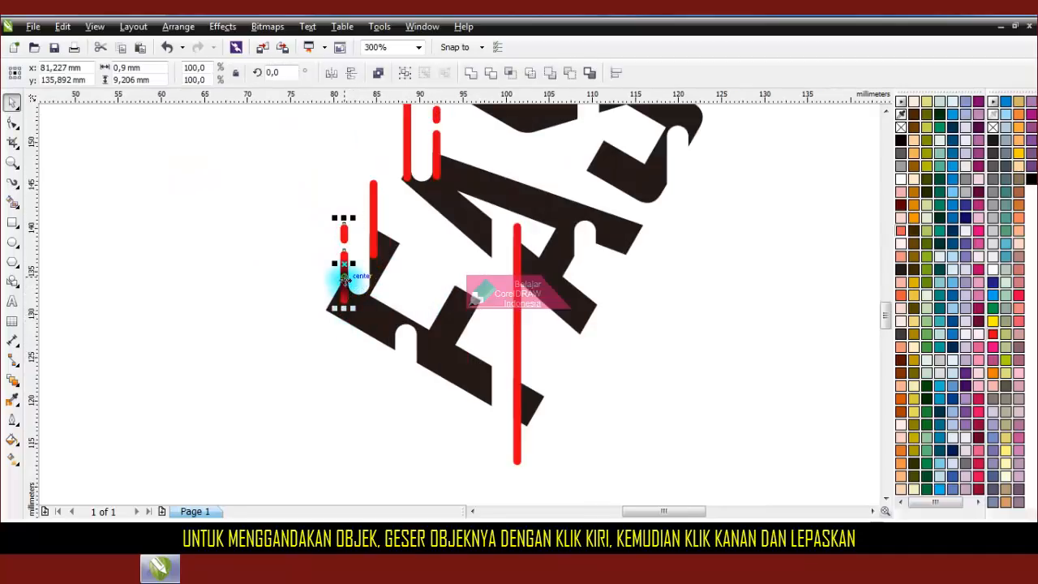
left_click(327, 300)
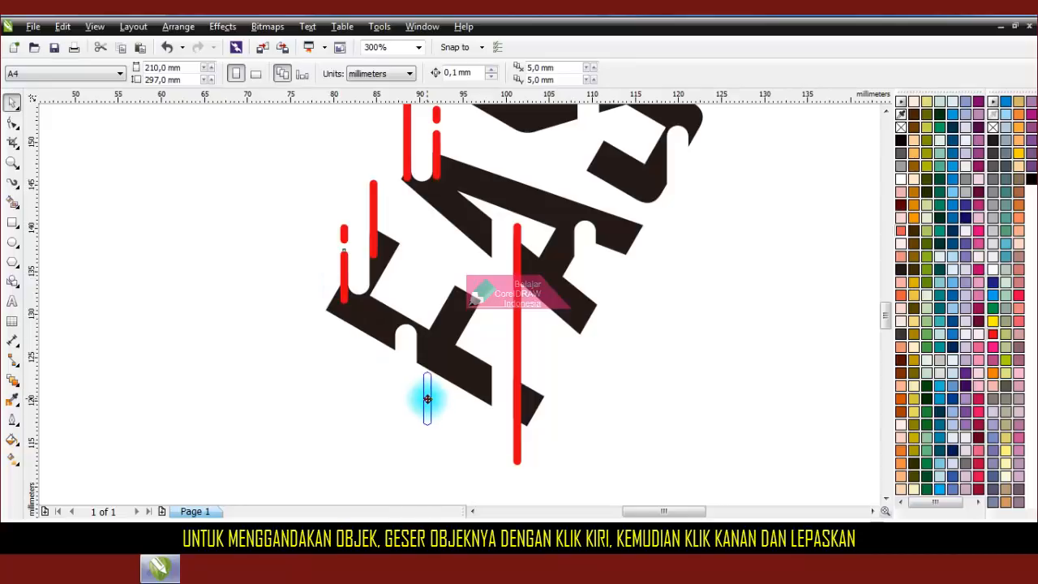
left_click(424, 396)
scroll(424, 394, "up", 3)
left_click_drag(445, 387, 404, 186)
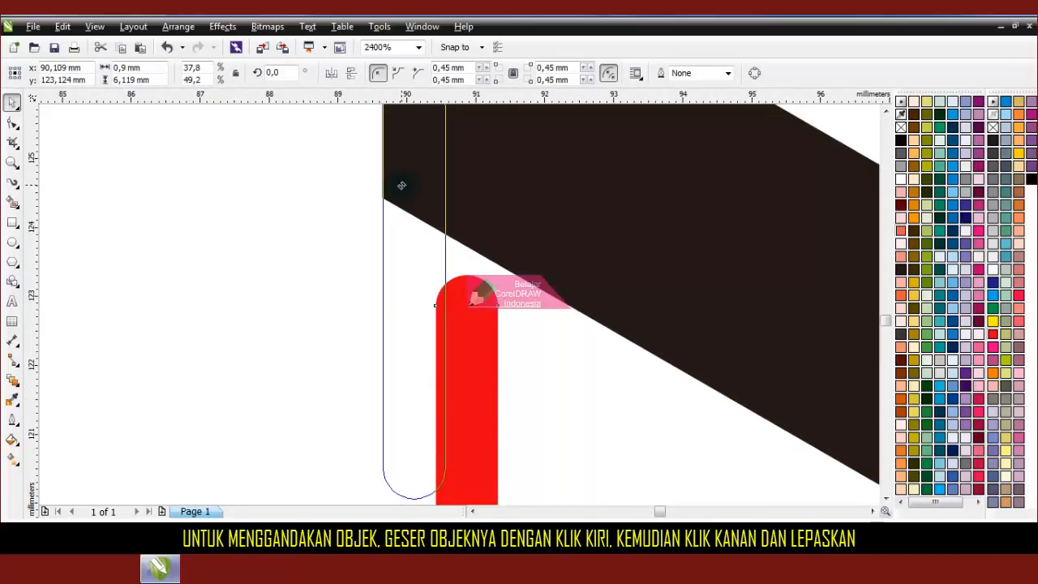
left_click_drag(402, 186, 401, 185)
left_click(312, 223)
scroll(388, 253, "down", 3)
scroll(388, 256, "up", 2)
left_click(388, 256)
scroll(388, 256, "up", 2)
left_click_drag(422, 179, 474, 237)
left_click(362, 238)
scroll(388, 205, "up", 3)
scroll(370, 236, "down", 5)
left_click(451, 350)
scroll(387, 263, "down", 2)
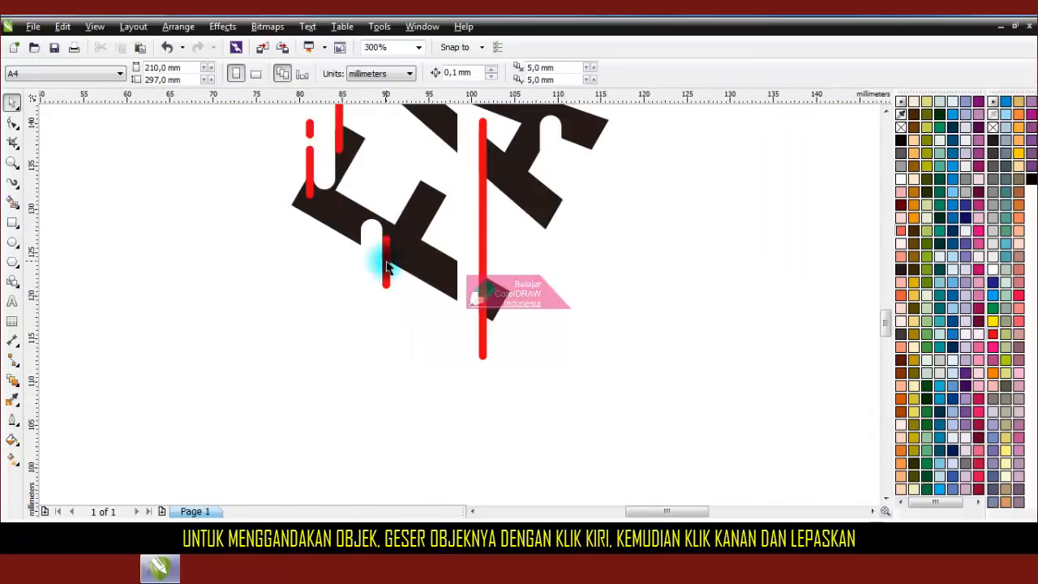
Step: Copy the bar at the F's lower notch straight down and shorten the copy into a small dash below it
left_click(386, 268)
scroll(386, 269, "up", 1)
left_click_drag(382, 273, 396, 385)
left_click_drag(380, 428, 405, 350)
left_click(405, 350)
scroll(313, 232, "down", 2)
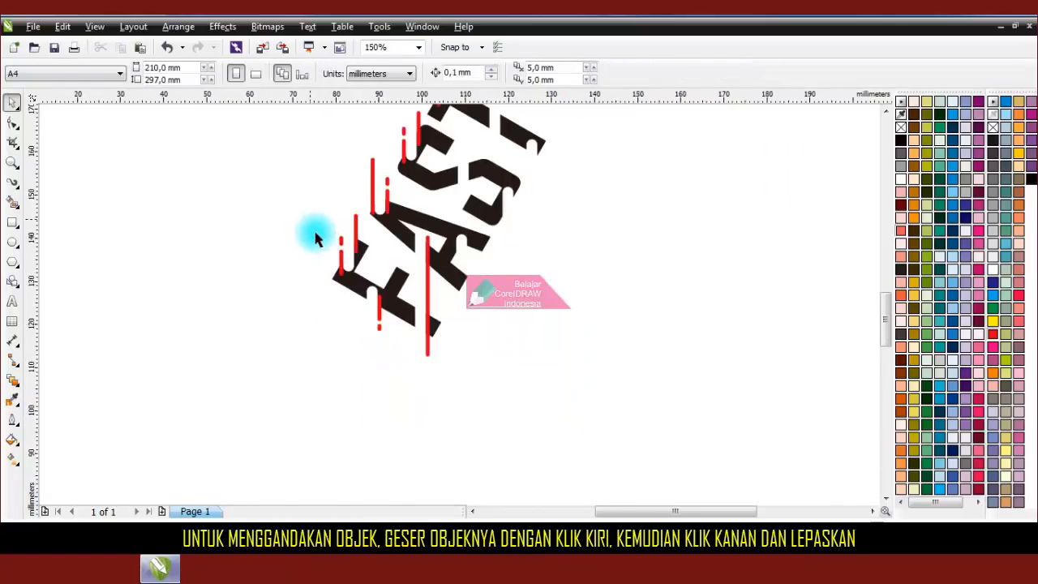
Step: Copy the 6.1 mm bar flush to the left side of the F's lower notch, slightly higher than the original
scroll(382, 317, "up", 2)
left_click_drag(483, 323, 425, 287)
right_click(358, 256)
scroll(365, 286, "up", 3)
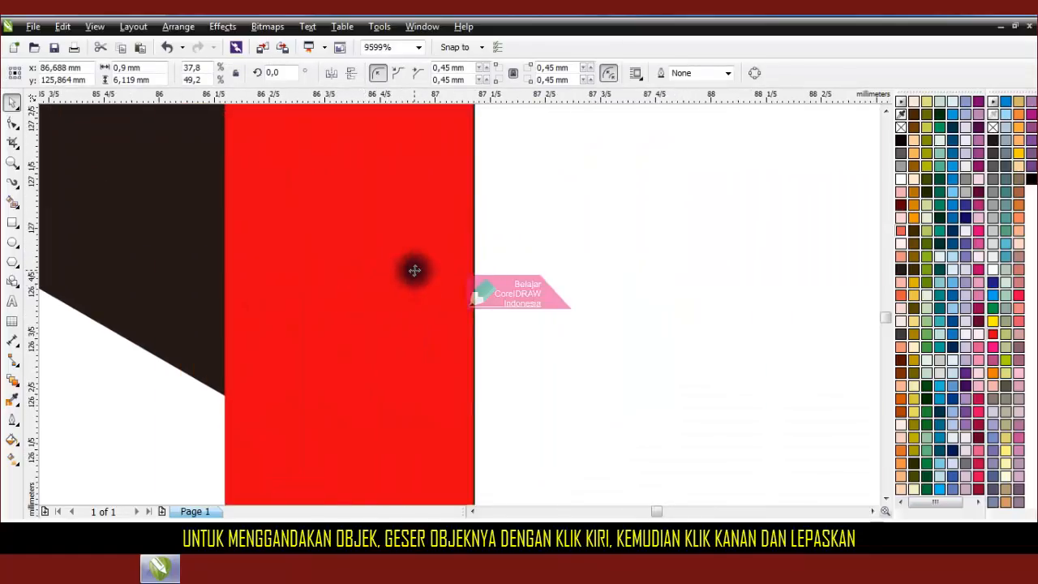
scroll(412, 269, "down", 5)
left_click(394, 329)
scroll(406, 328, "down", 3)
scroll(419, 347, "up", 2)
scroll(417, 345, "down", 2)
scroll(409, 265, "up", 2)
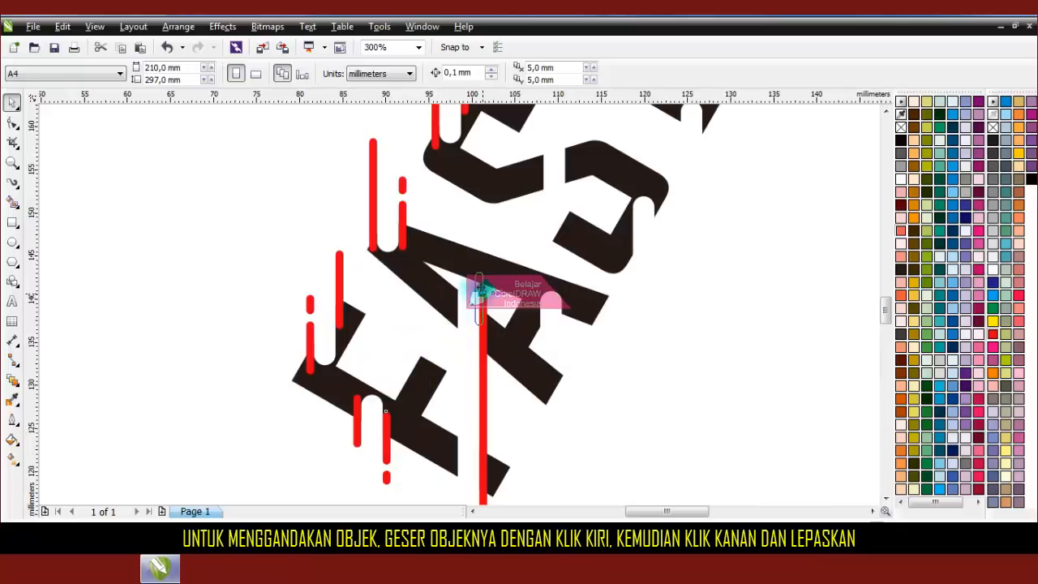
Step: Copy the 6.1 mm bar onto the A's cut edge left of the vertical gap and lengthen it to about 7.8 mm
left_click(479, 296)
scroll(482, 303, "up", 3)
left_click_drag(574, 279, 366, 289)
right_click(366, 289)
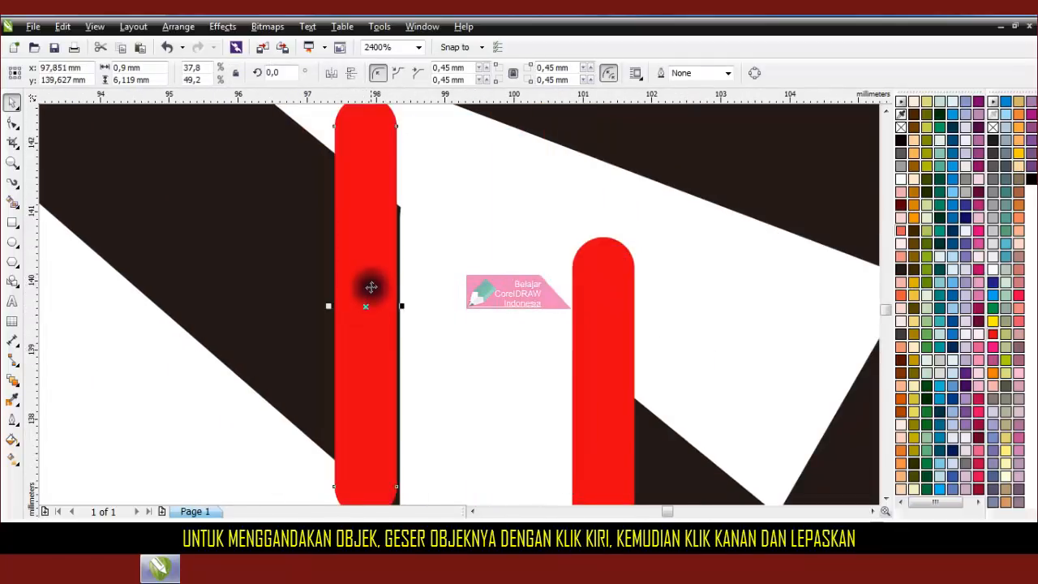
scroll(370, 284, "up", 2)
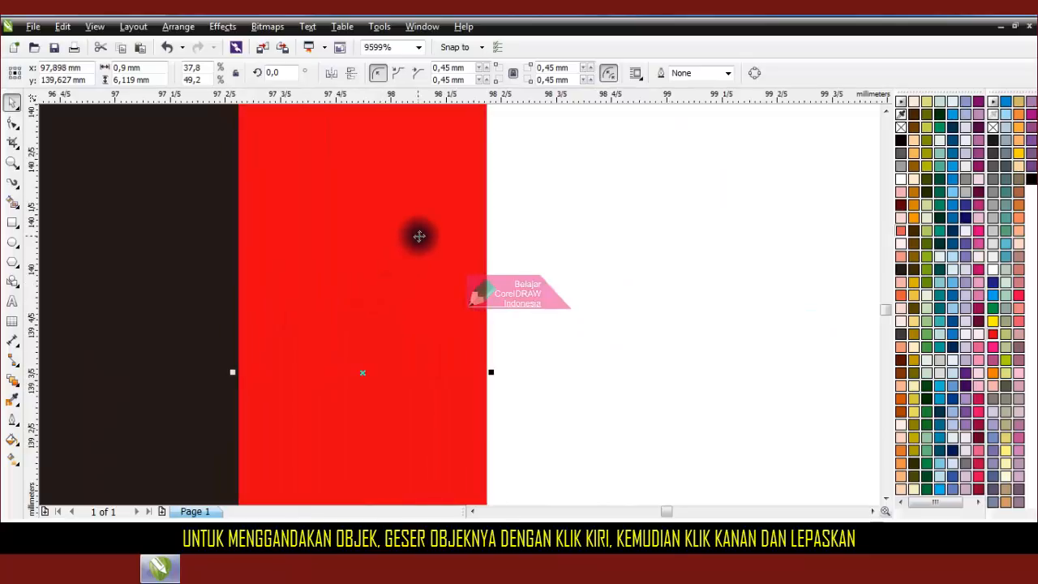
scroll(417, 235, "down", 4)
scroll(408, 331, "up", 2)
left_click_drag(442, 240, 443, 359)
scroll(408, 316, "down", 2)
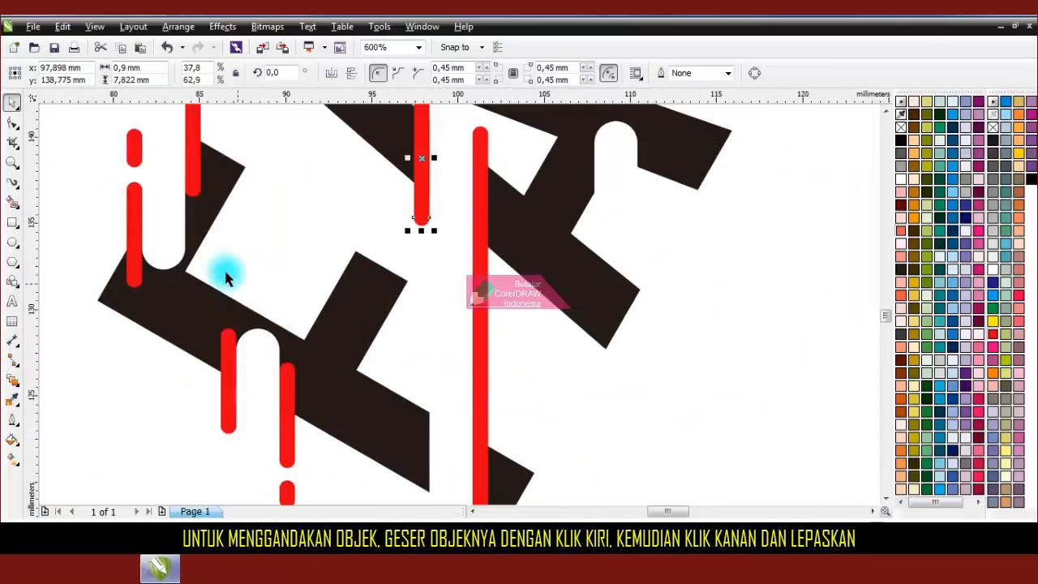
Step: Copy a dash below the A's 7.8 mm bar, centre it horizontally on the bar and shorten it to about 1.5 mm
left_click_drag(381, 270, 428, 257)
right_click(429, 257)
scroll(424, 235, "up", 1)
left_click(424, 193, "shift")
key("c")
left_click(451, 277)
scroll(437, 274, "down", 2)
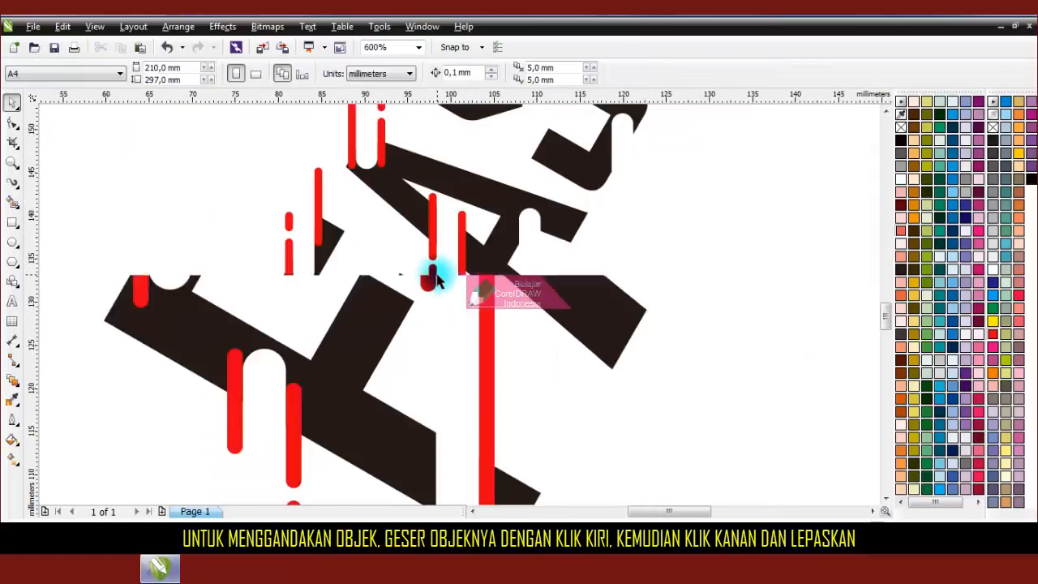
scroll(436, 280, "down", 1)
scroll(430, 278, "up", 3)
left_click(429, 261)
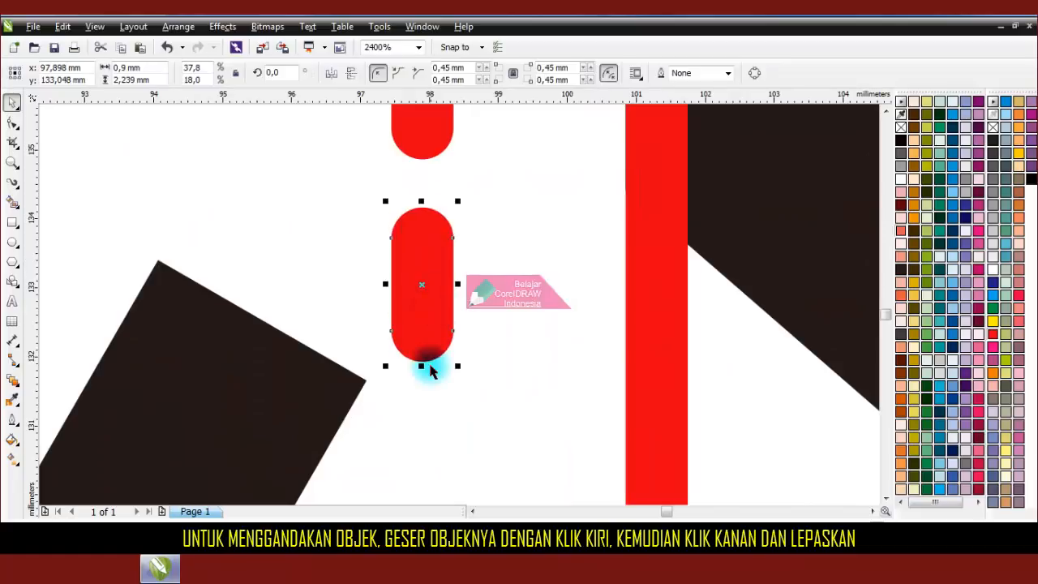
left_click(475, 278)
scroll(435, 236, "down", 5)
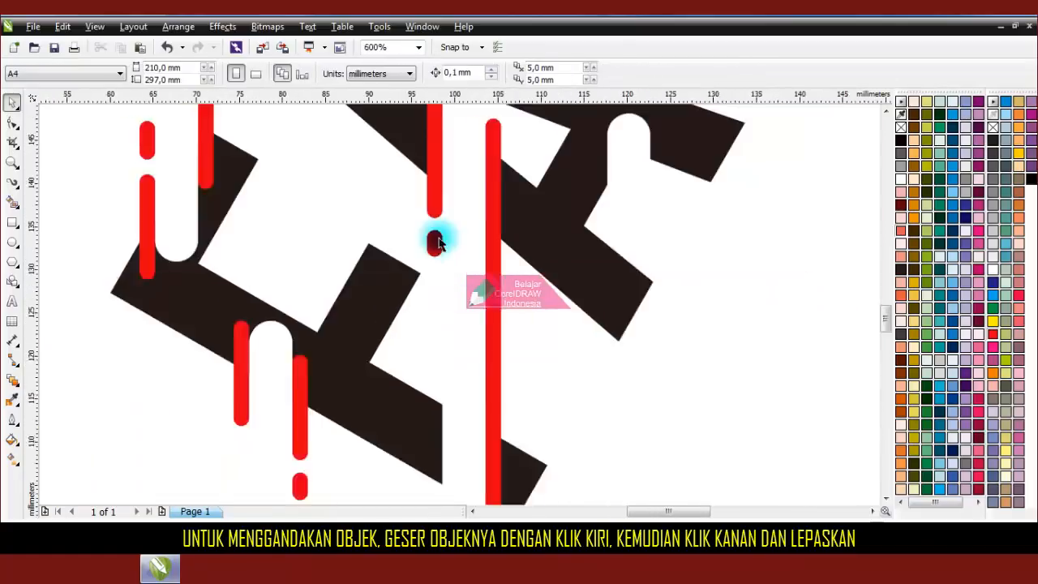
Step: Place a copied bar about 9.6 mm long flush on the F's cut stem edge, left of the vertical gap
scroll(430, 276, "up", 2)
left_click_drag(334, 299, 515, 370)
scroll(465, 316, "up", 3)
scroll(522, 322, "down", 3)
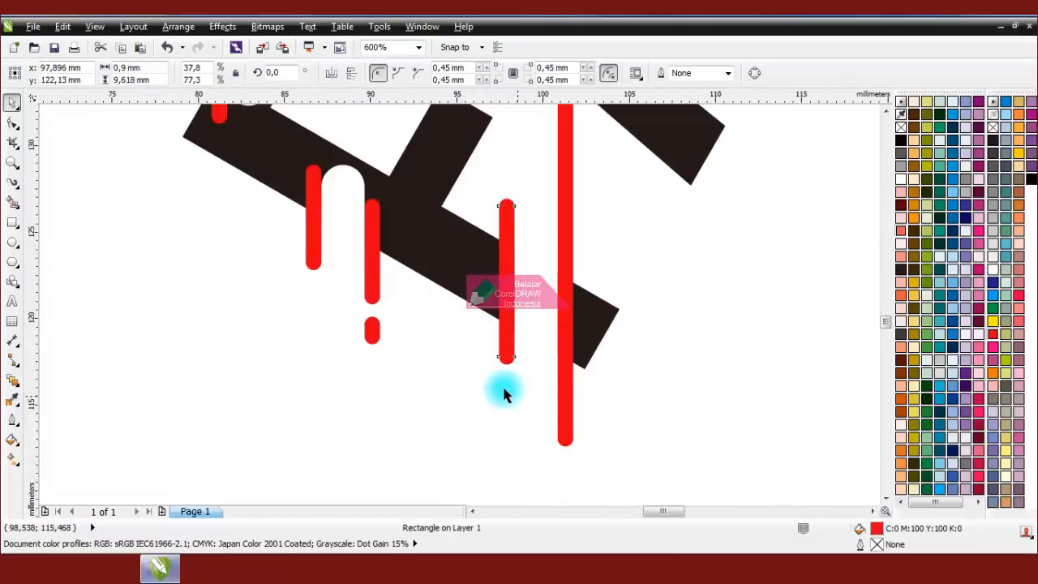
left_click(455, 361)
scroll(455, 362, "down", 2)
scroll(462, 308, "up", 2)
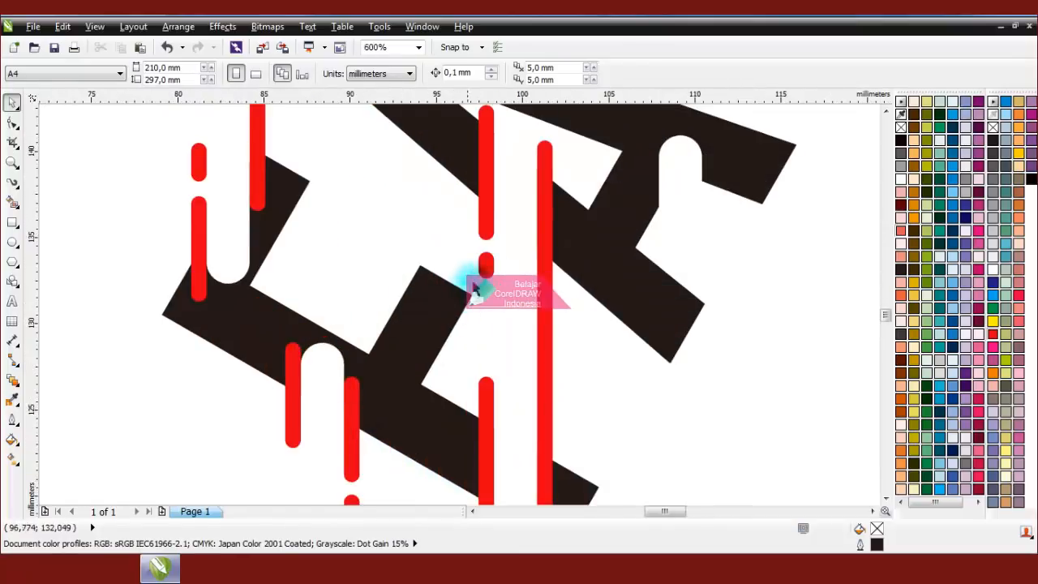
Step: Copy the A's small dash straight down to just above the bar on the F's cut stem edge
left_click(484, 270)
scroll(477, 285, "up", 1)
left_click_drag(496, 246, 514, 430)
left_click(538, 382)
scroll(413, 365, "down", 3)
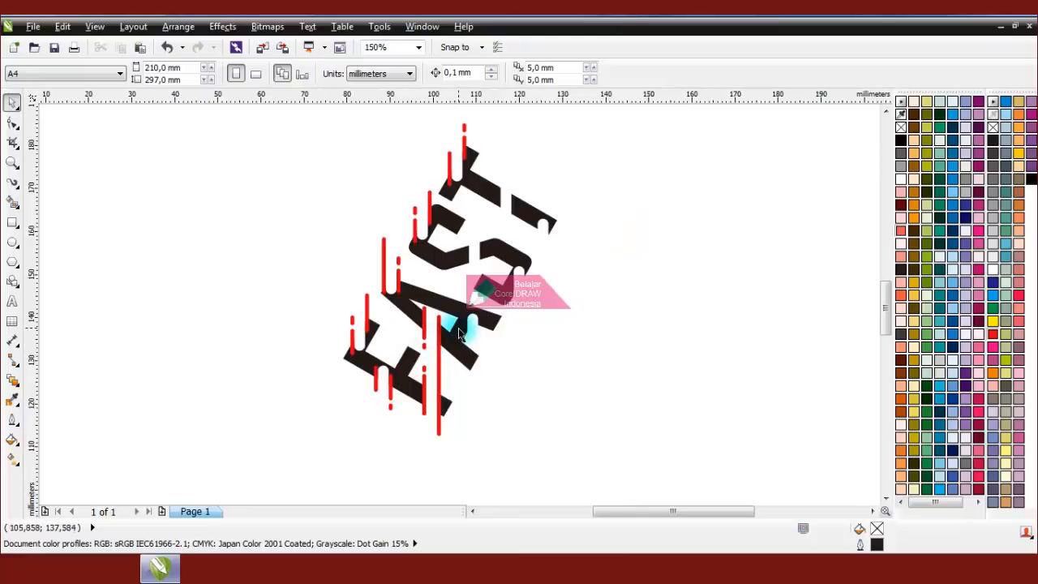
Step: Copy the 7.8 mm bar to the right side of the A's lower notch, shorten it to about 5.3 mm and align it flush
scroll(458, 328, "up", 2)
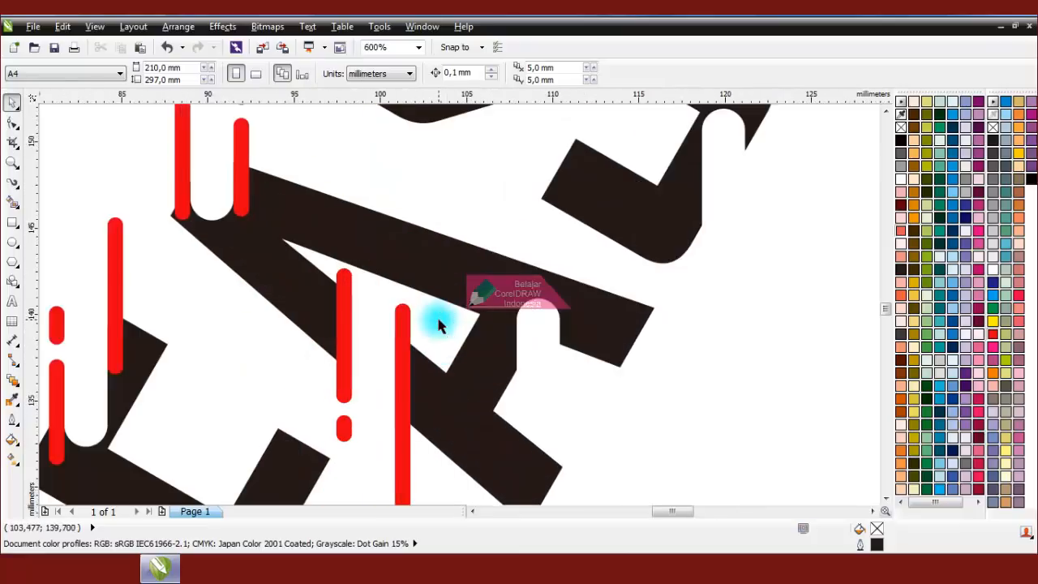
left_click(343, 331)
left_click_drag(342, 329, 559, 349)
scroll(560, 349, "up", 1)
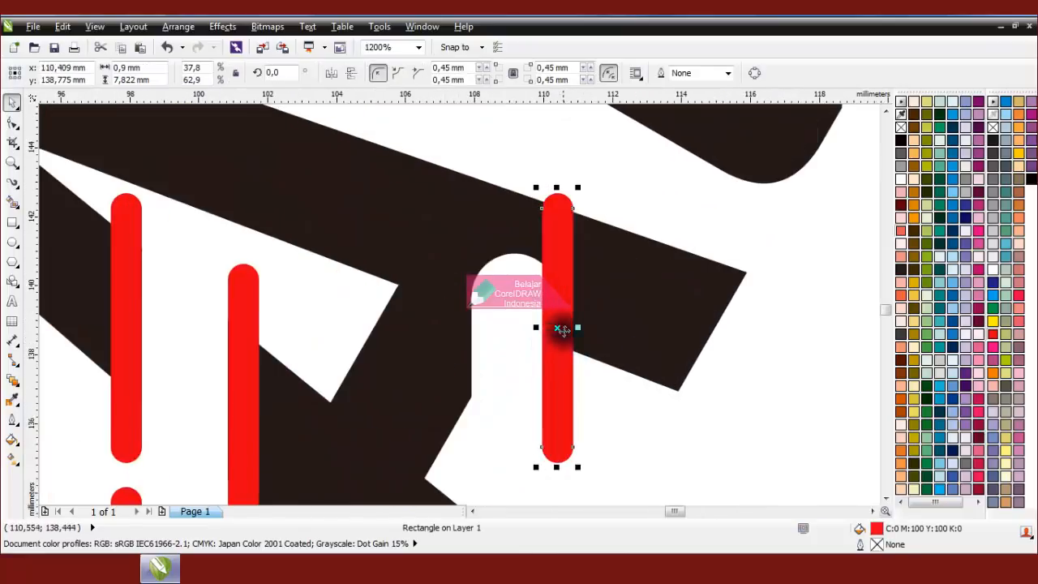
left_click_drag(558, 188, 594, 304)
scroll(579, 306, "up", 2)
left_click_drag(653, 315, 544, 325)
scroll(538, 257, "down", 3)
left_click(602, 360)
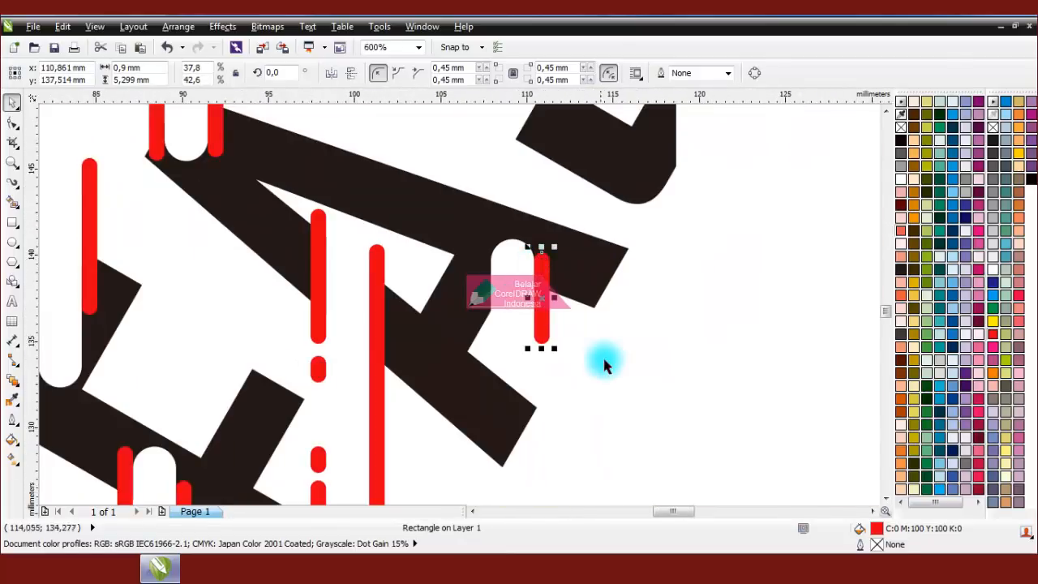
Step: Copy the small dash below the bar at the A's lower notch and centre it horizontally on that bar
left_click(342, 367)
left_click_drag(323, 369, 541, 369)
left_click(541, 331, "shift")
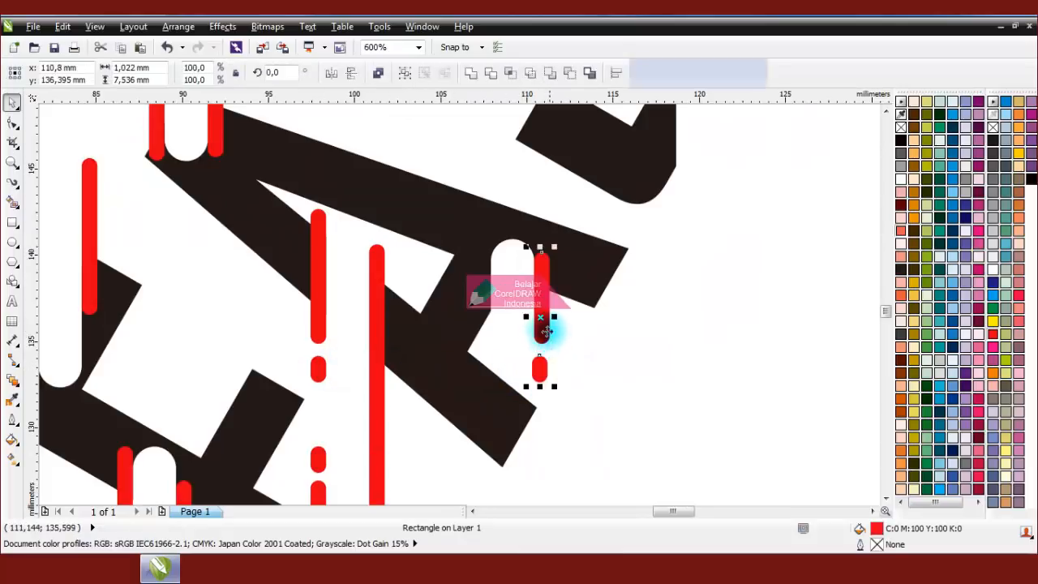
left_click(616, 397)
scroll(523, 326, "up", 2)
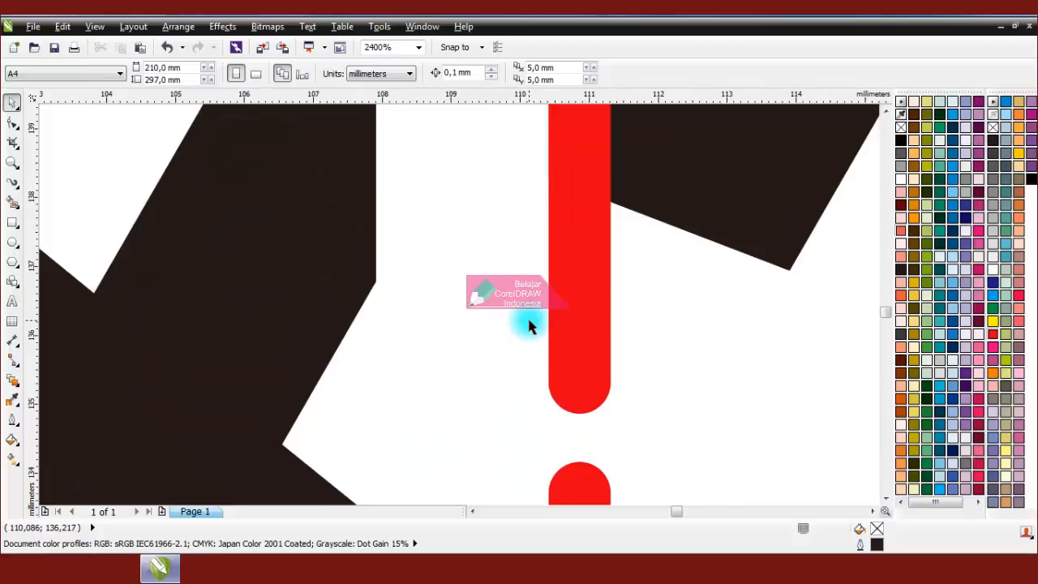
scroll(531, 323, "down", 3)
scroll(536, 319, "down", 1)
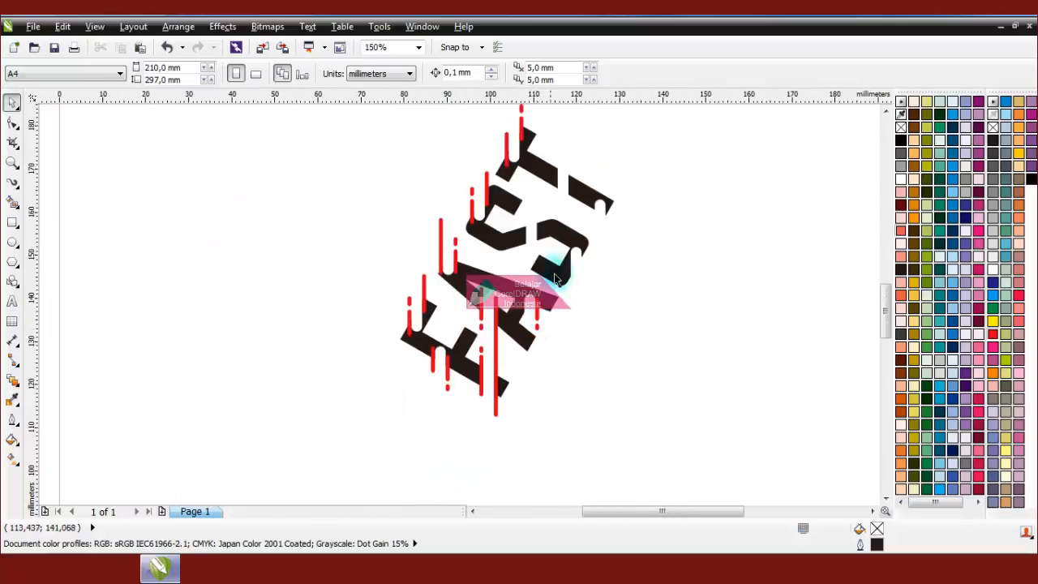
Step: Copy the bar-and-dash pair from the A's lower notch flush onto the S's cut edge, left of its gap
scroll(541, 235, "up", 1)
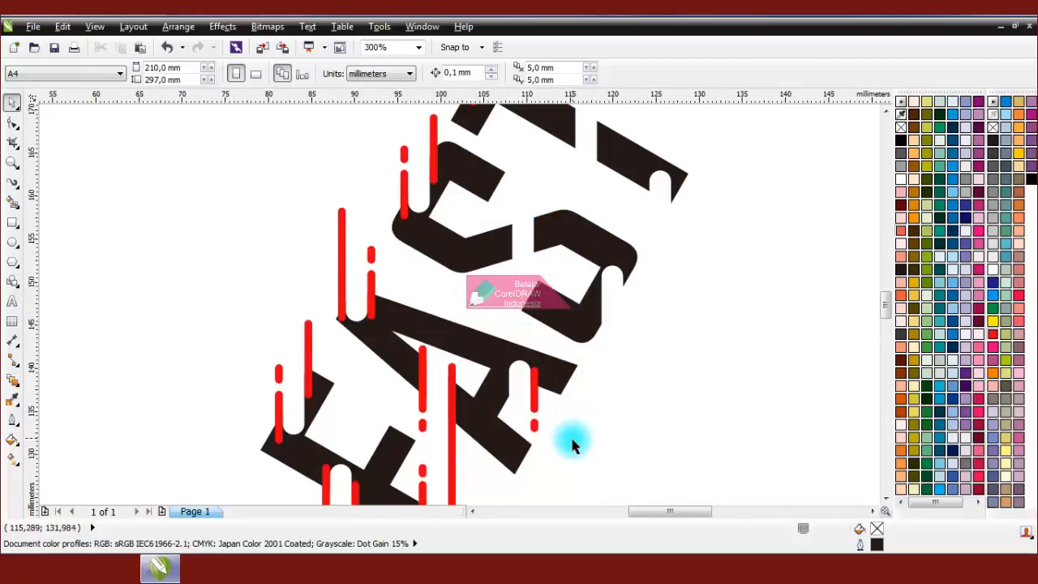
left_click_drag(514, 354, 515, 352)
left_click_drag(533, 393, 512, 253)
scroll(512, 253, "up", 3)
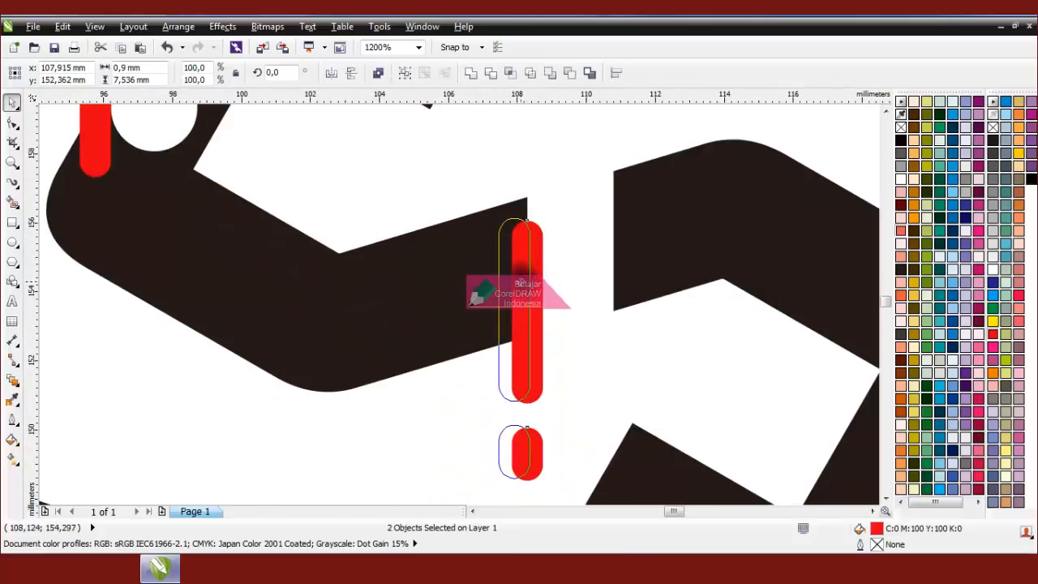
scroll(521, 277, "up", 5)
left_click_drag(503, 261, 513, 260)
scroll(512, 260, "down", 6)
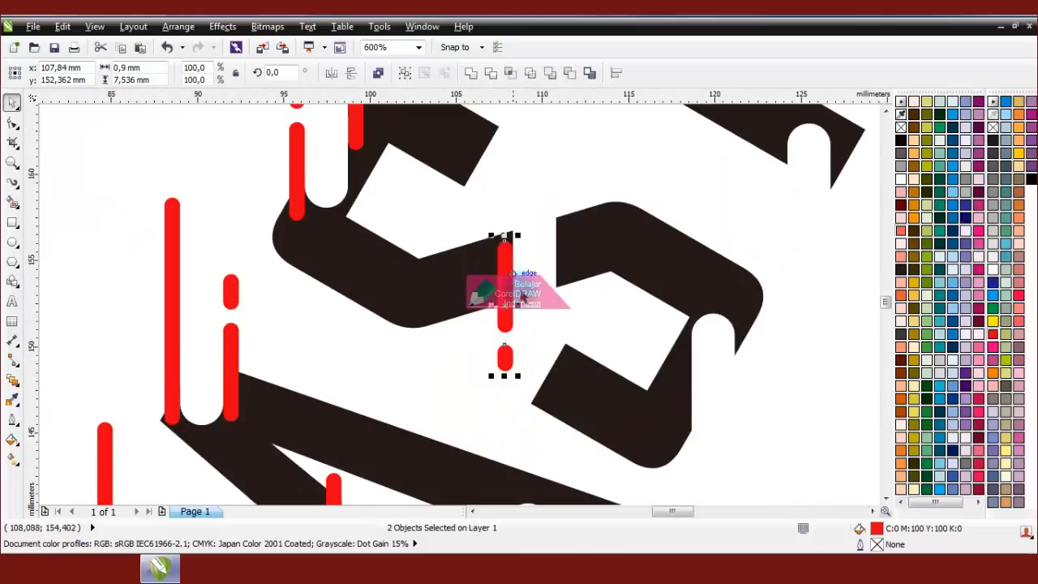
left_click(539, 306)
scroll(381, 296, "down", 1)
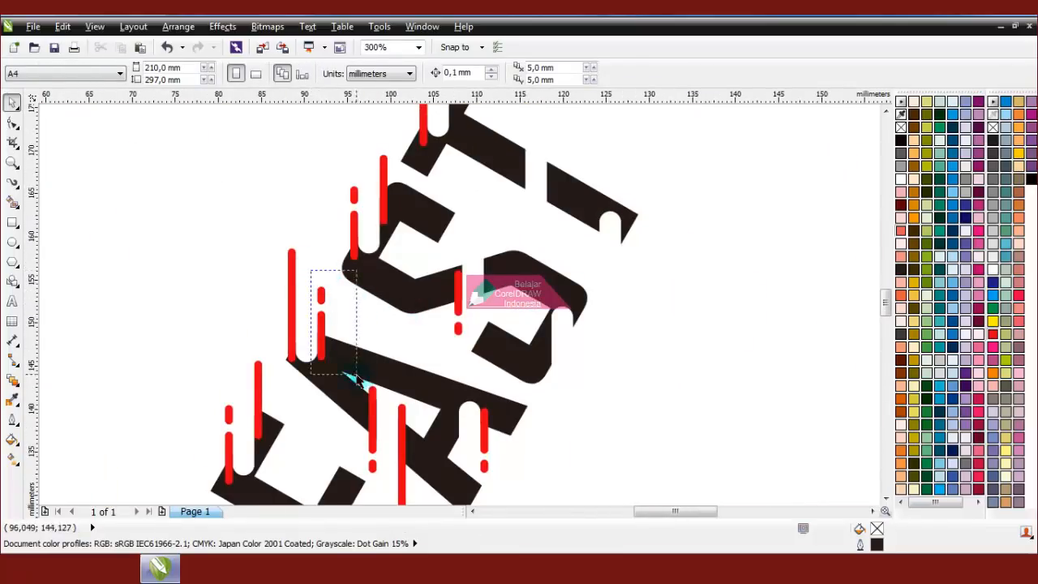
Step: Copy the A's upper bar-and-dash pair onto the S's cut edge, right of its gap
left_click_drag(355, 370, 355, 369)
left_click_drag(318, 329, 422, 257)
scroll(498, 267, "up", 3)
left_click(364, 248)
scroll(364, 248, "down", 4)
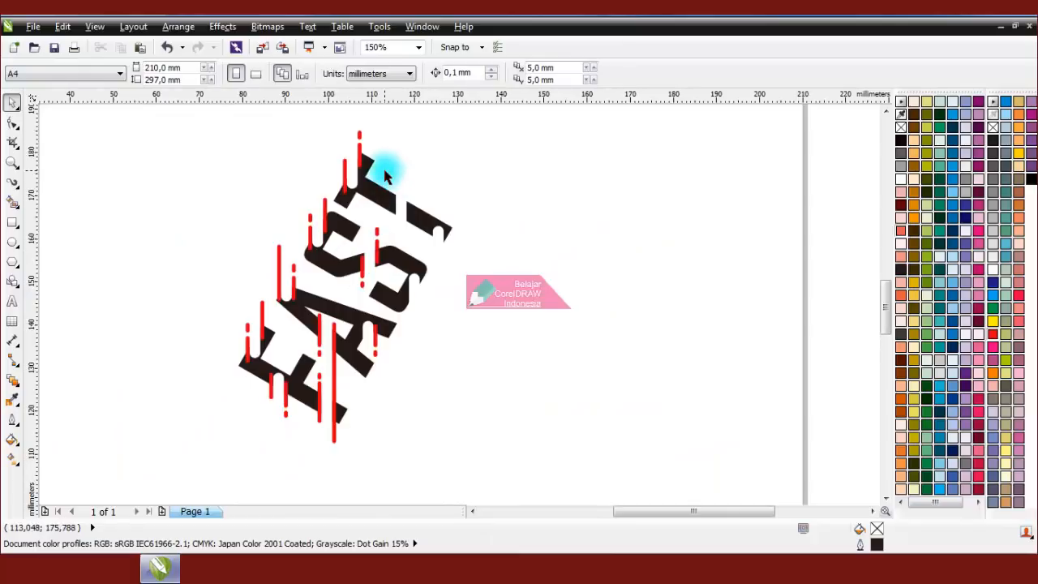
Step: Copy the S's lower bar-and-dash pair onto the T's cut edge left of its gap and shift it slightly down
scroll(385, 177, "up", 1)
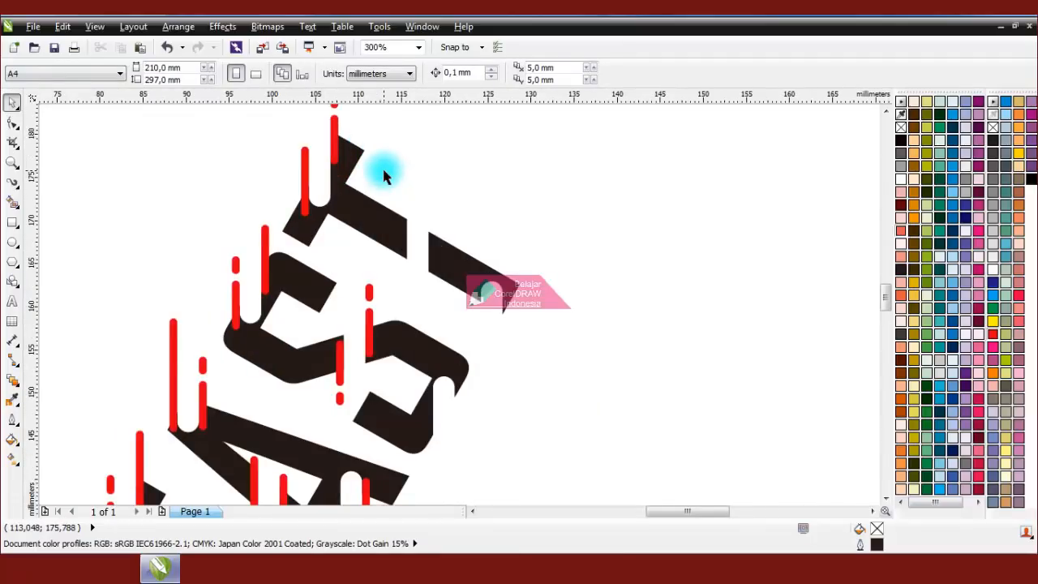
left_click_drag(325, 340, 411, 249)
scroll(411, 248, "up", 5)
scroll(467, 261, "down", 3)
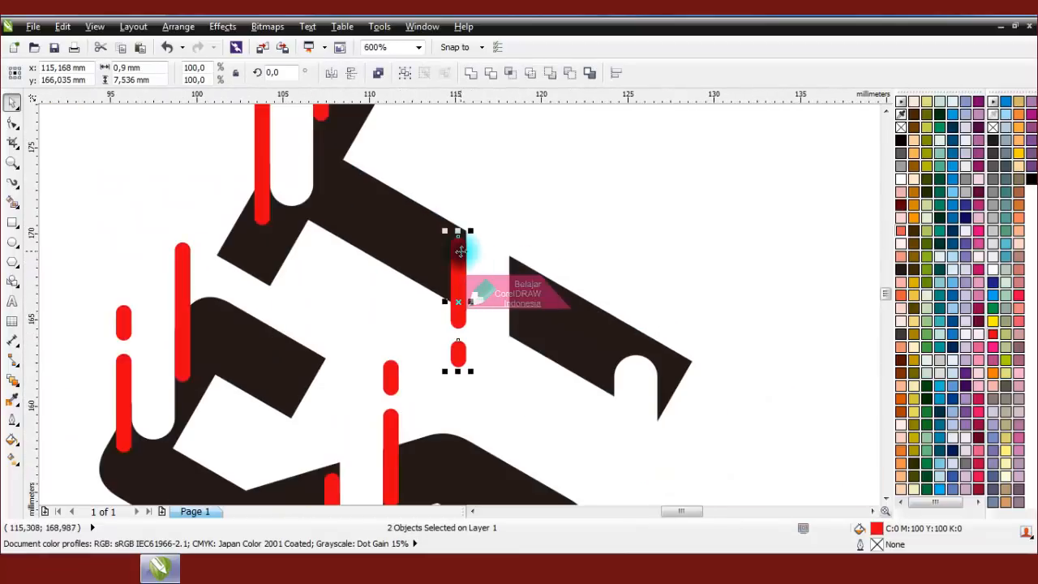
left_click_drag(458, 259, 458, 283)
left_click(555, 220)
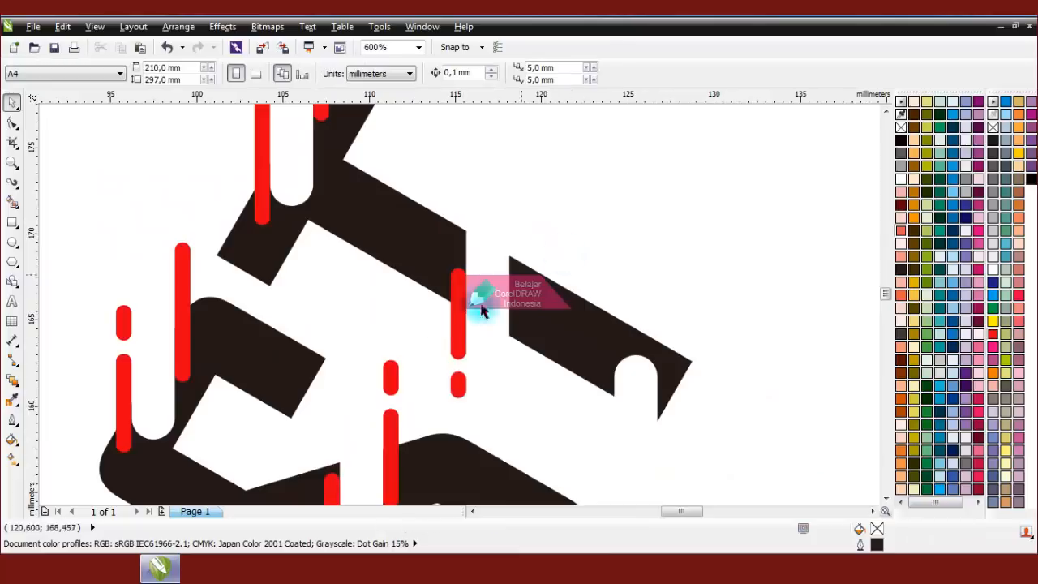
Step: Copy the S's 8.1 mm bar flush onto the T's cut edge, right of its gap
left_click_drag(181, 297, 542, 274)
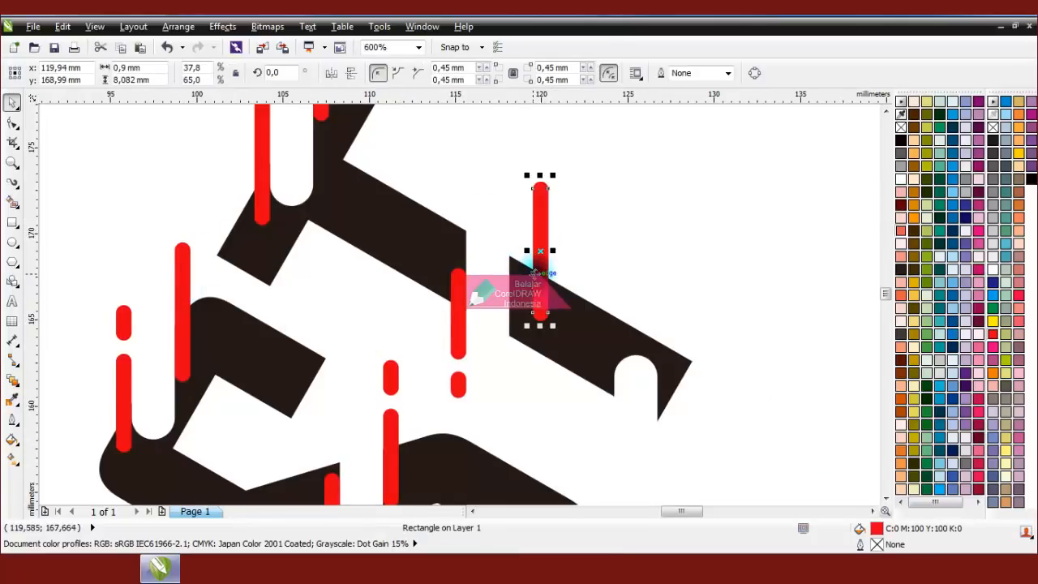
scroll(543, 274, "up", 4)
left_click_drag(473, 268, 449, 267)
left_click(494, 237)
scroll(494, 237, "down", 8)
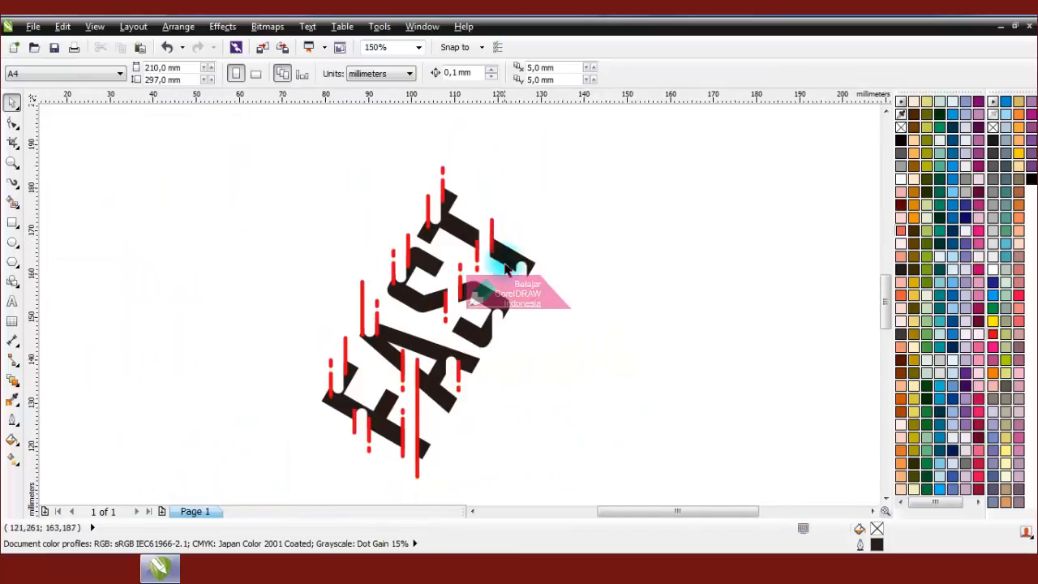
Step: Copy the T's lower bar-and-dash pair flush to the right side of the notch at the end of the T's stem
scroll(487, 271, "up", 4)
left_click_drag(409, 153, 558, 269)
scroll(679, 274, "up", 3)
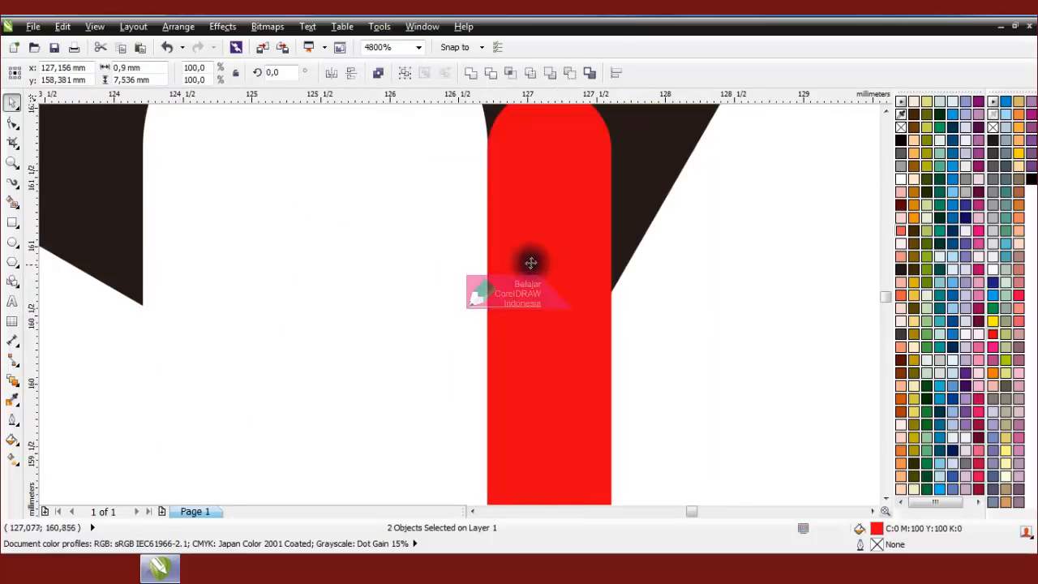
scroll(531, 263, "down", 3)
left_click(581, 278)
Step: Copy the 5.3 mm bar alone flush to the left side of the notch at the end of the T's stem
left_click_drag(333, 210, 482, 294)
scroll(480, 263, "up", 3)
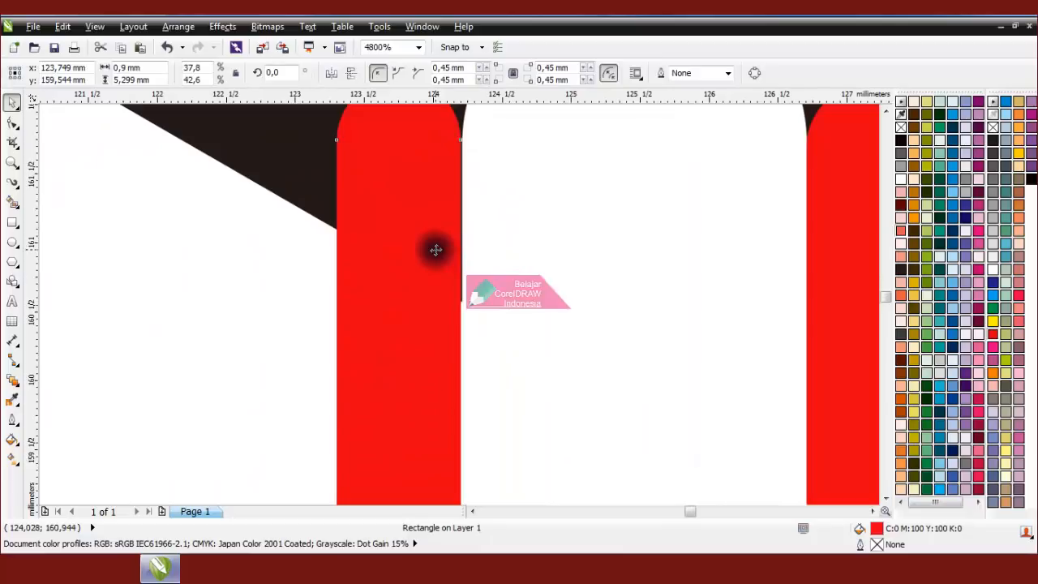
left_click(436, 249)
scroll(506, 237, "down", 3)
left_click(492, 305)
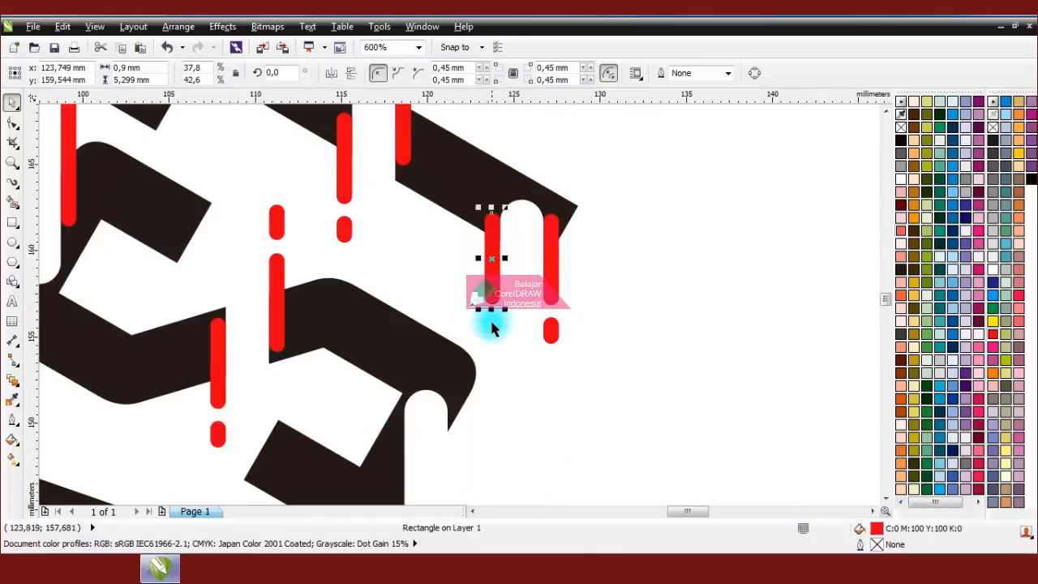
Step: Lengthen the 5.3 mm bar at the left side of the T's stem notch downward to about 10.3 mm
left_click_drag(491, 314, 491, 399)
left_click(516, 394)
scroll(493, 291, "down", 3)
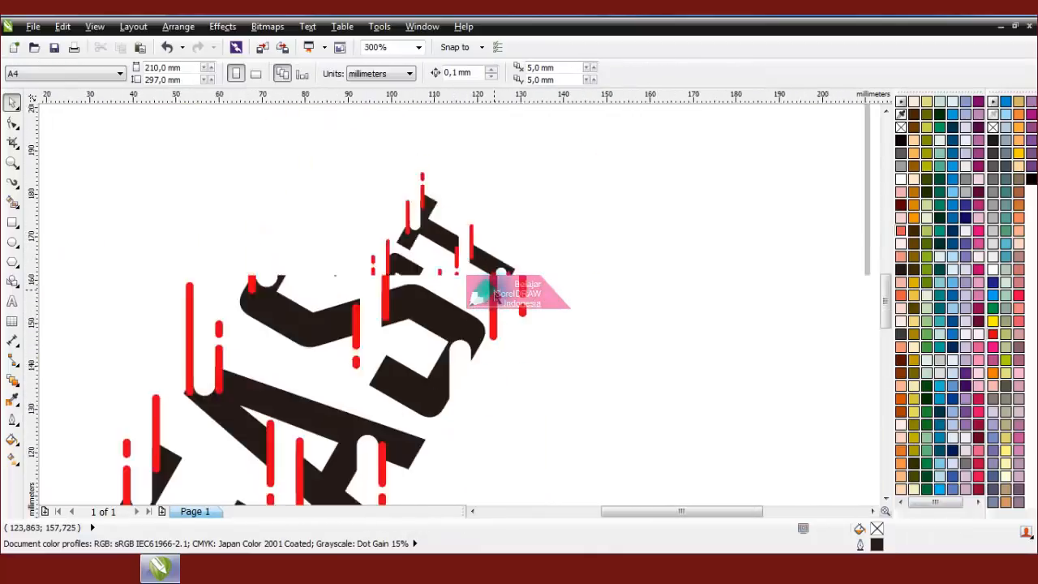
scroll(487, 320, "up", 2)
scroll(534, 196, "up", 1)
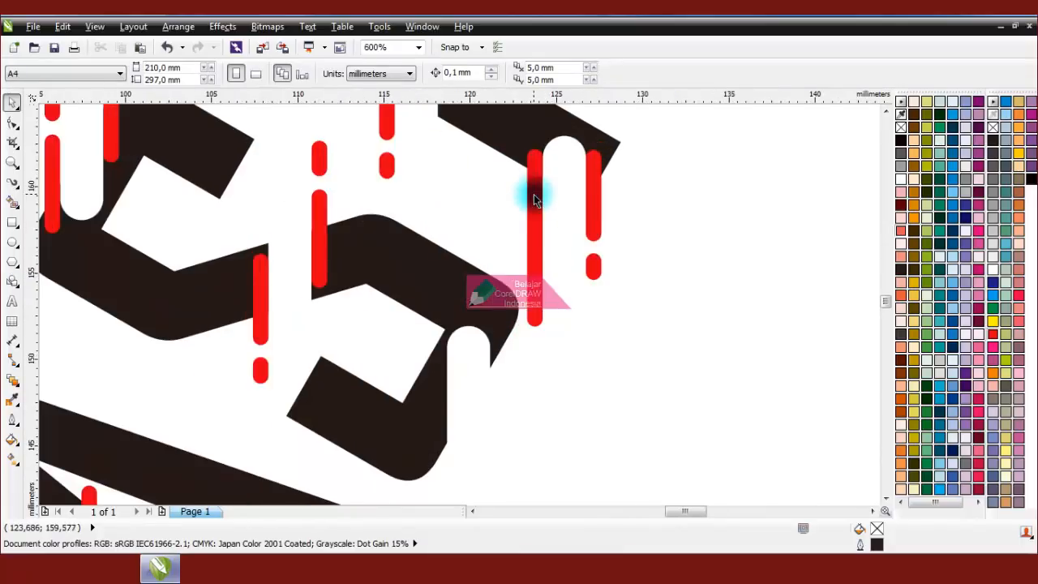
Step: Copy the bar-and-dash pair from the right side of the T's stem notch flush to the left side of the S's end notch
left_click_drag(639, 317, 584, 122)
left_click_drag(592, 186, 451, 398)
scroll(438, 429, "up", 2)
left_click(521, 332)
scroll(535, 320, "down", 3)
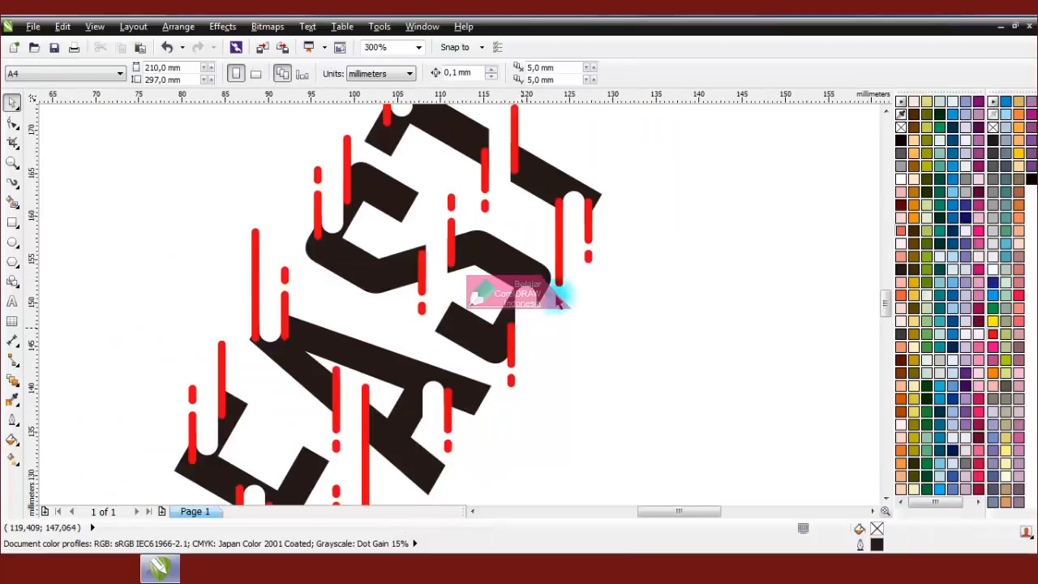
Step: Copy the 10.3 mm bar flush to the right side of the S's end notch and shorten it to about 8.6 mm
left_click(546, 290)
scroll(559, 288, "up", 3)
left_click_drag(563, 287, 490, 281)
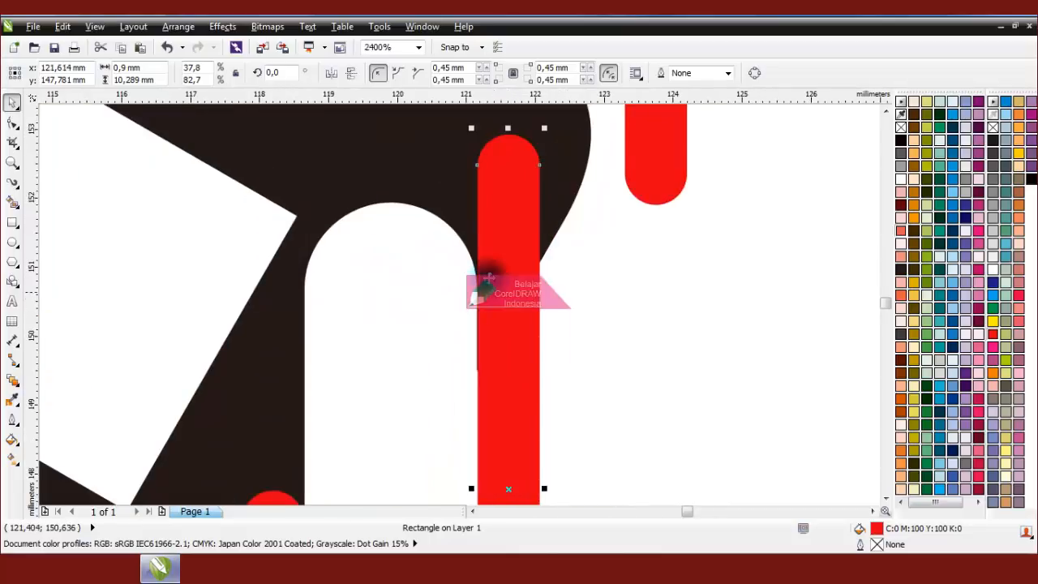
scroll(474, 241, "down", 3)
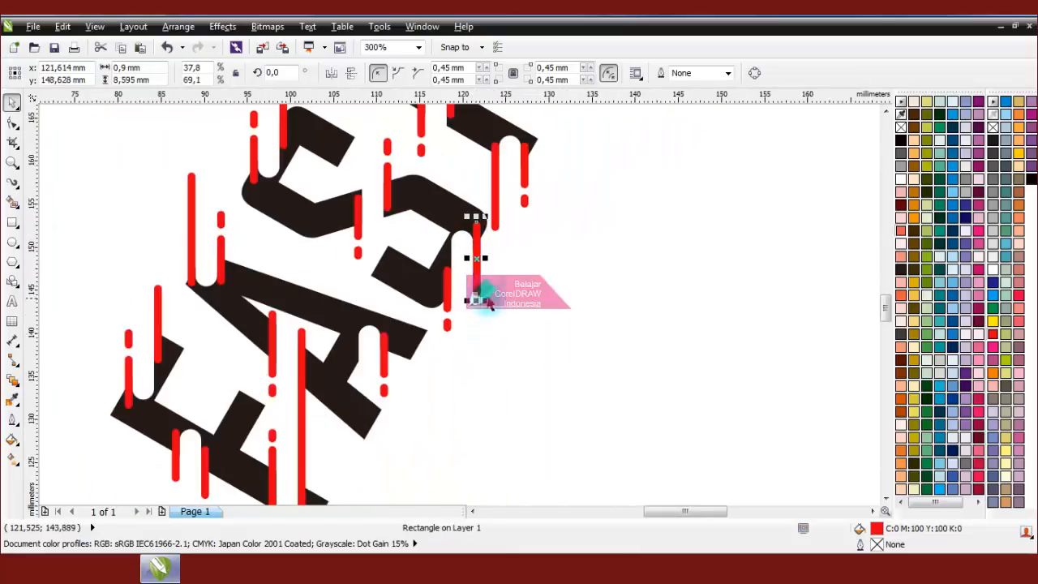
left_click(459, 292)
Step: Weld all the letters, red bars and dashes into a single black shape
scroll(458, 294, "down", 1)
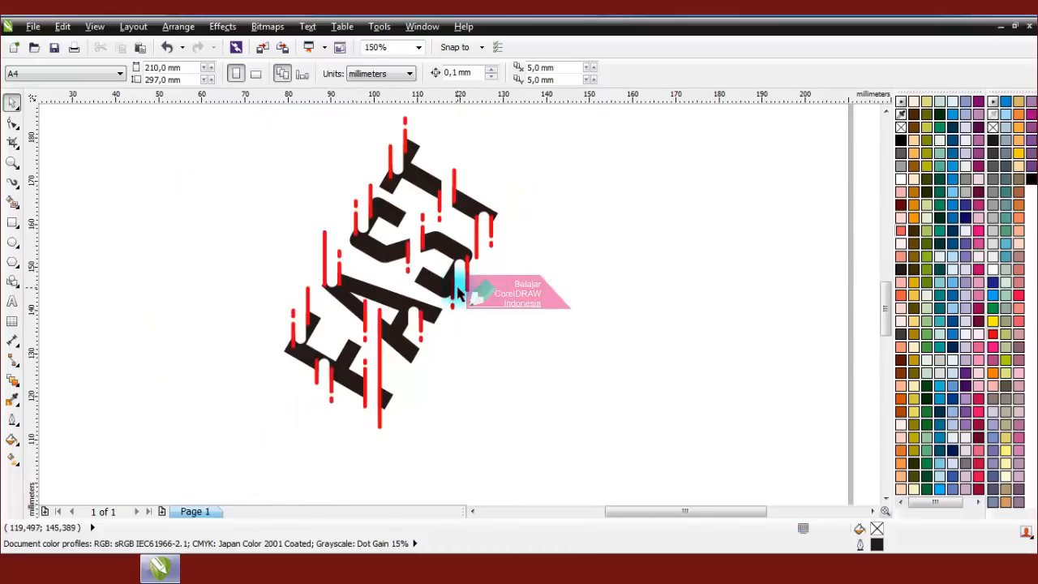
scroll(458, 293, "down", 1)
scroll(442, 270, "up", 1)
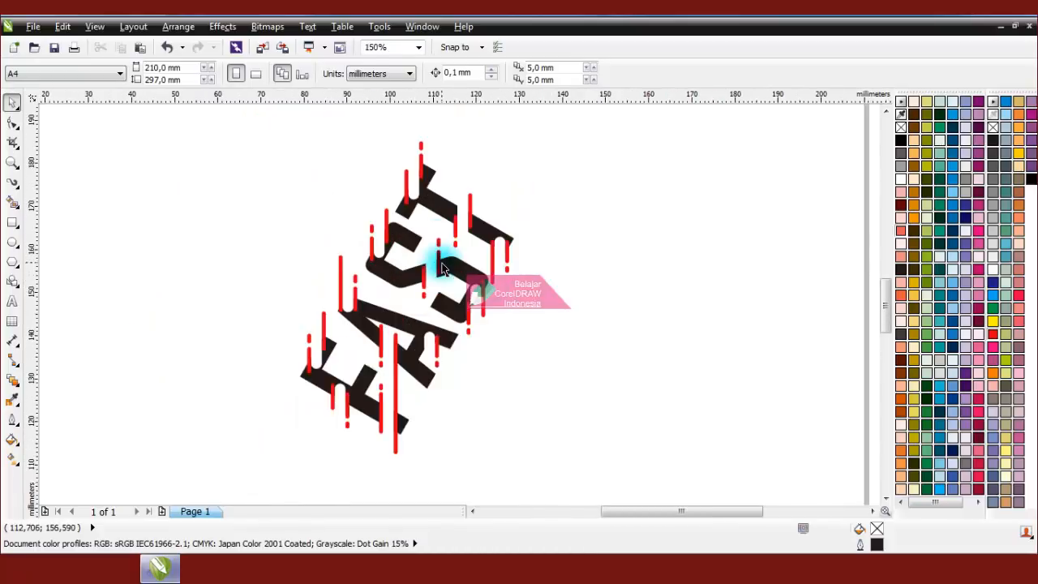
scroll(443, 269, "down", 1)
left_click_drag(320, 185, 554, 397)
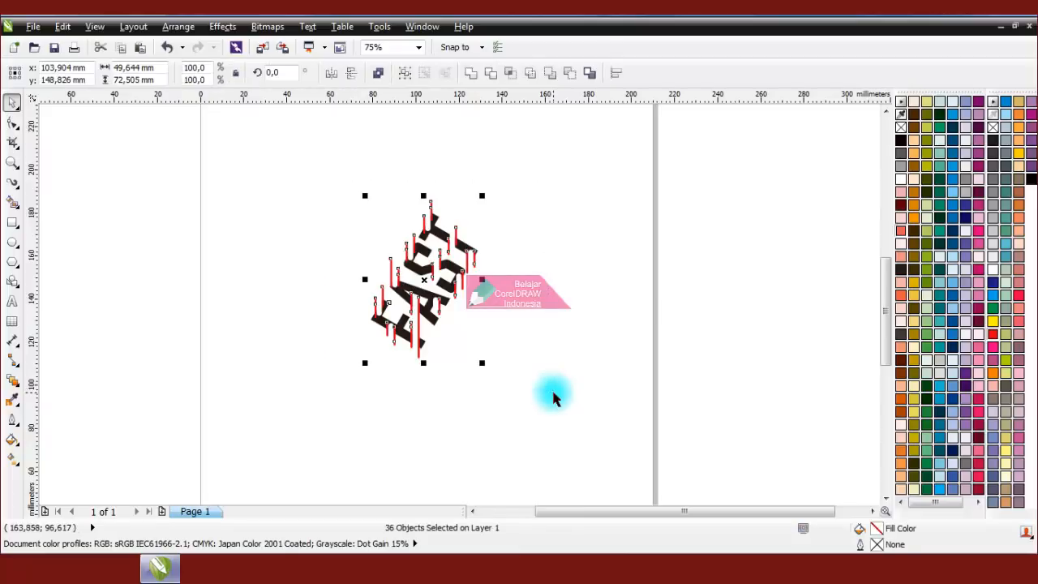
left_click(471, 75)
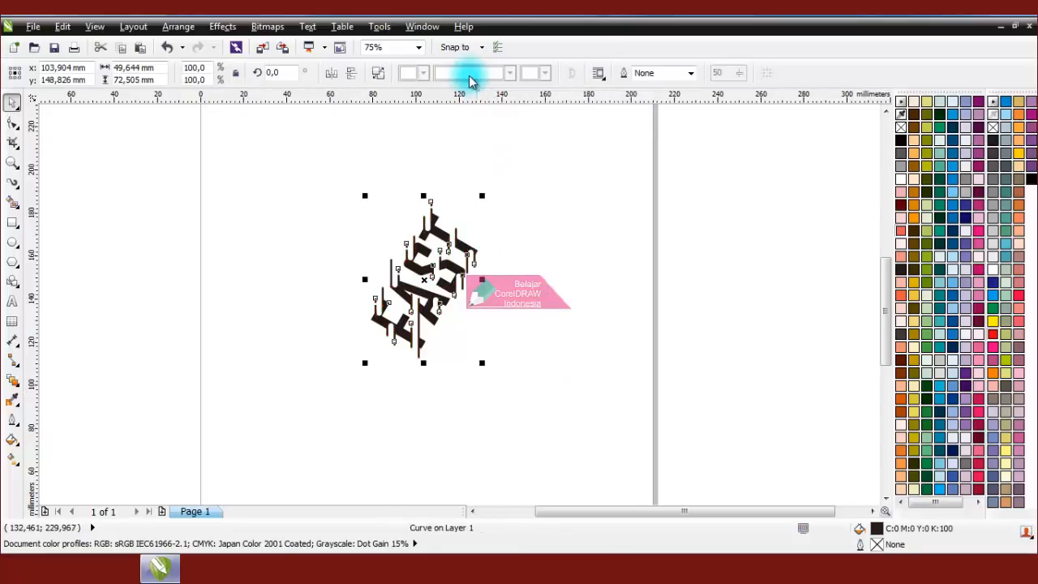
left_click(493, 217)
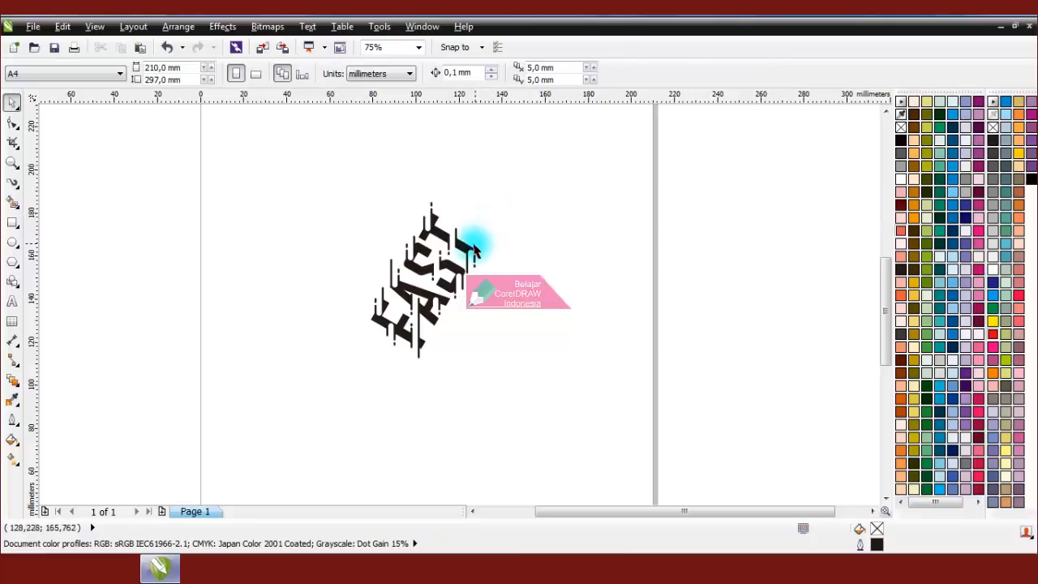
Step: Rotate the welded lettering clockwise until the word FAST stands upright on a horizontal baseline
left_click(468, 246)
left_click(470, 237)
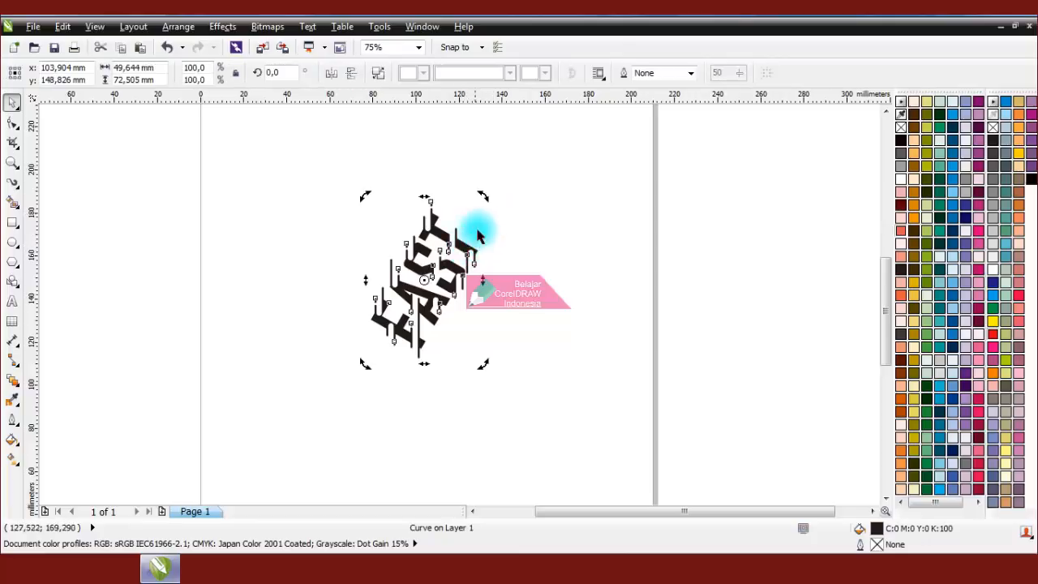
left_click_drag(484, 199, 531, 285)
left_click(557, 273)
scroll(406, 280, "up", 3)
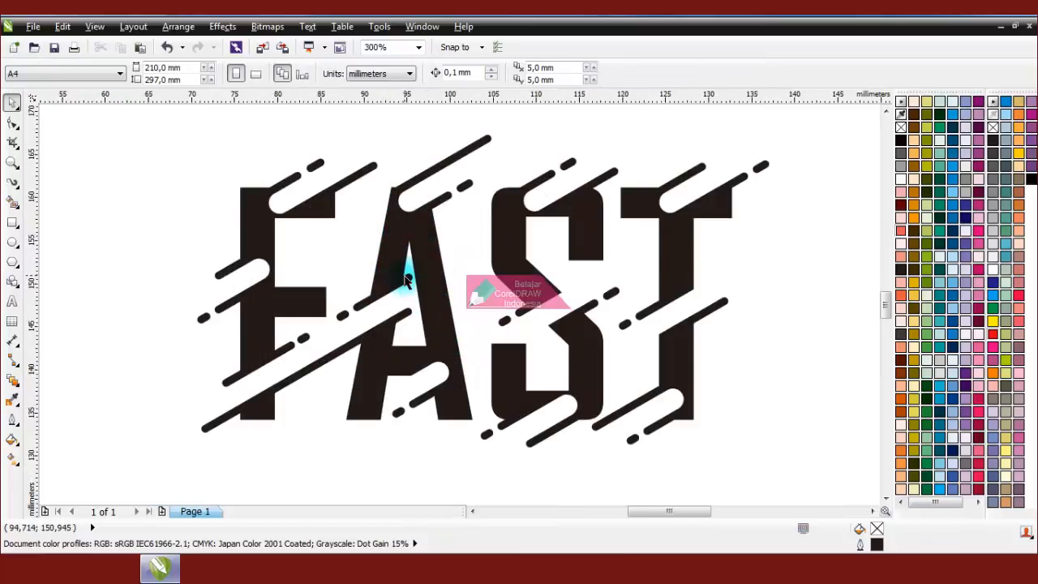
Step: Paint a roughly 40 mm horizontal Artistic Media stroke below and right of the T with a scattered-dots Splatter brush at 5,0 mm width
scroll(407, 281, "down", 1)
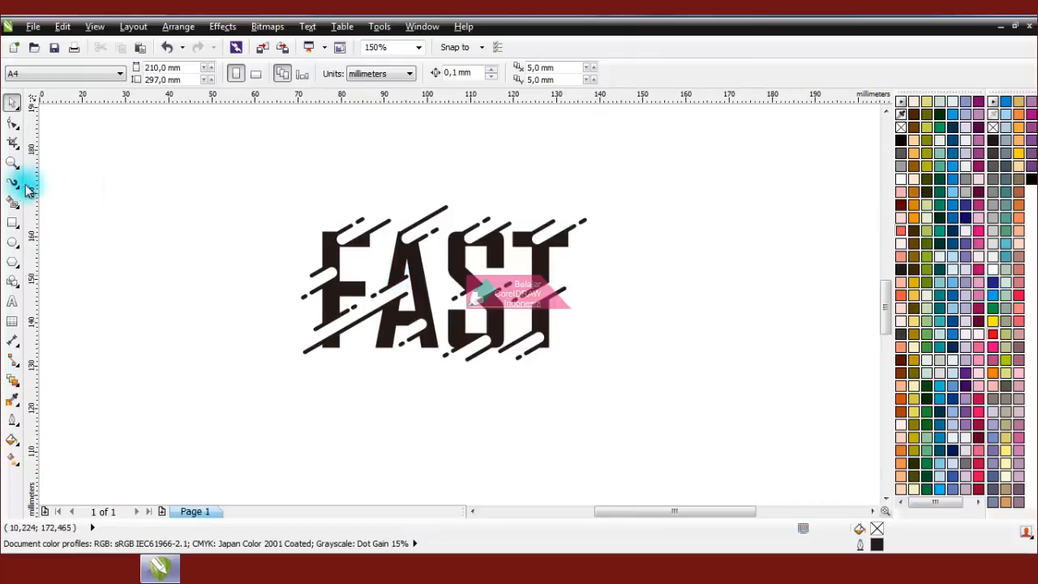
left_click_drag(20, 190, 75, 219)
left_click(83, 232)
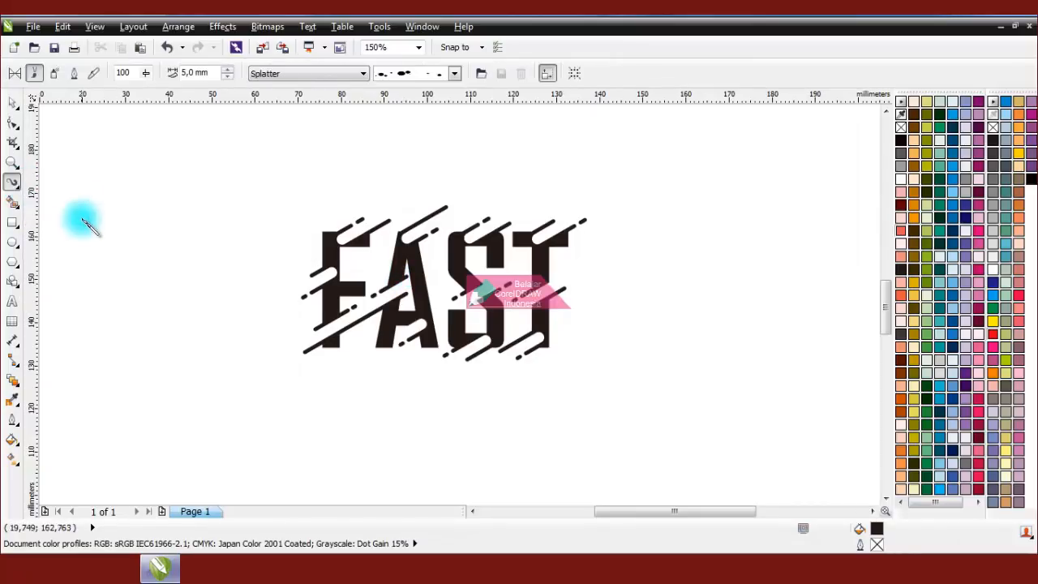
left_click(363, 73)
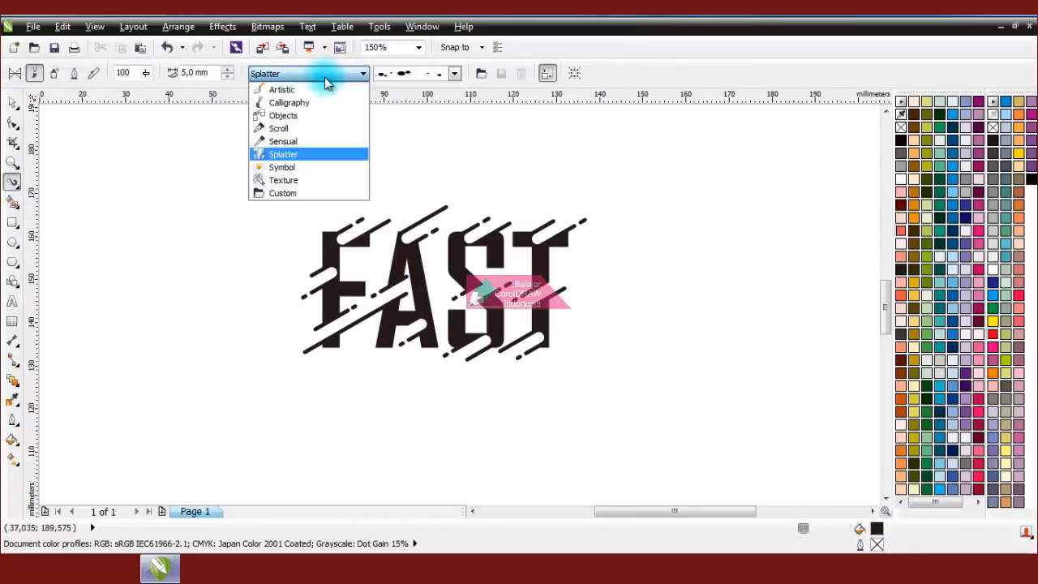
left_click(315, 154)
left_click(406, 76)
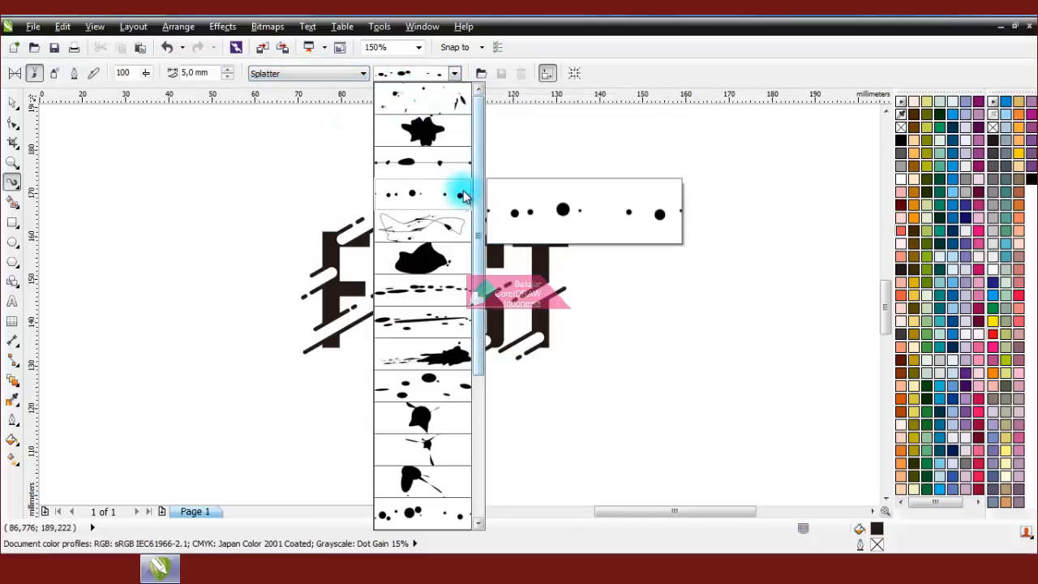
scroll(480, 242, "down", 1)
scroll(480, 242, "down", 3)
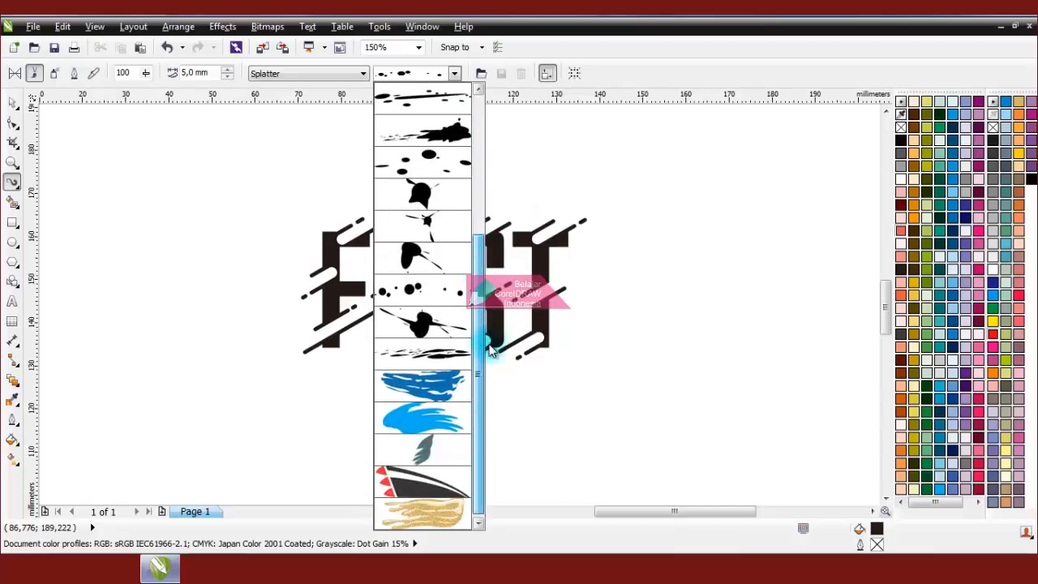
left_click(445, 303)
left_click_drag(556, 379, 732, 374)
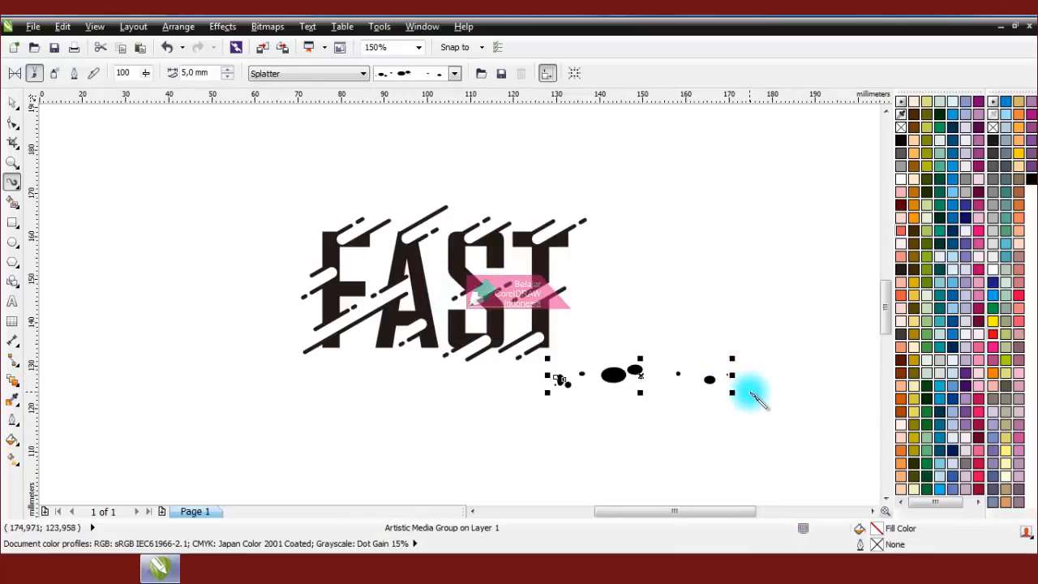
Step: Break the splatter stroke apart from its guide path and delete the path line
scroll(730, 387, "up", 2)
scroll(632, 333, "up", 2)
scroll(535, 271, "down", 2)
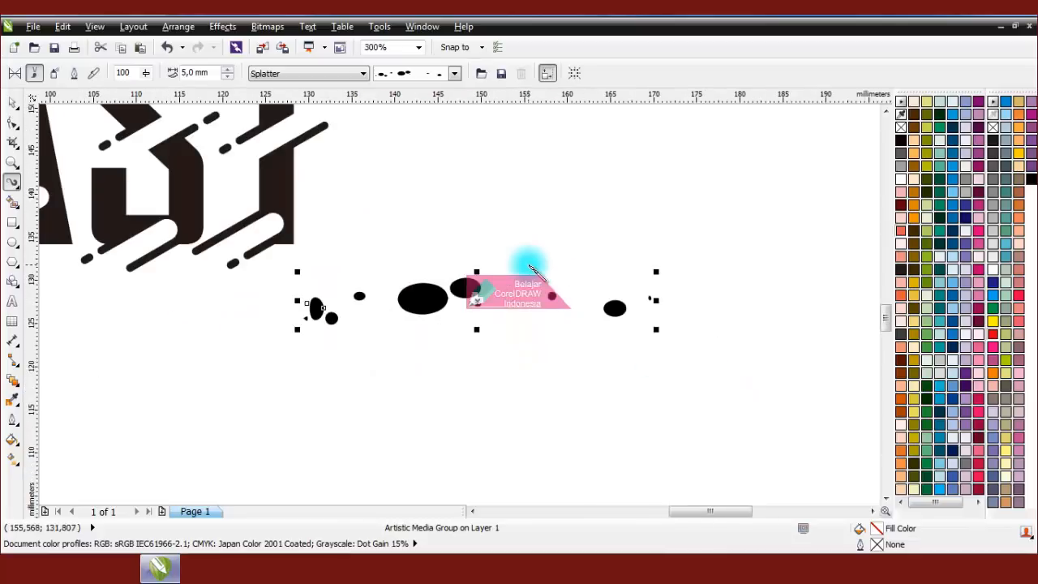
left_click(179, 26)
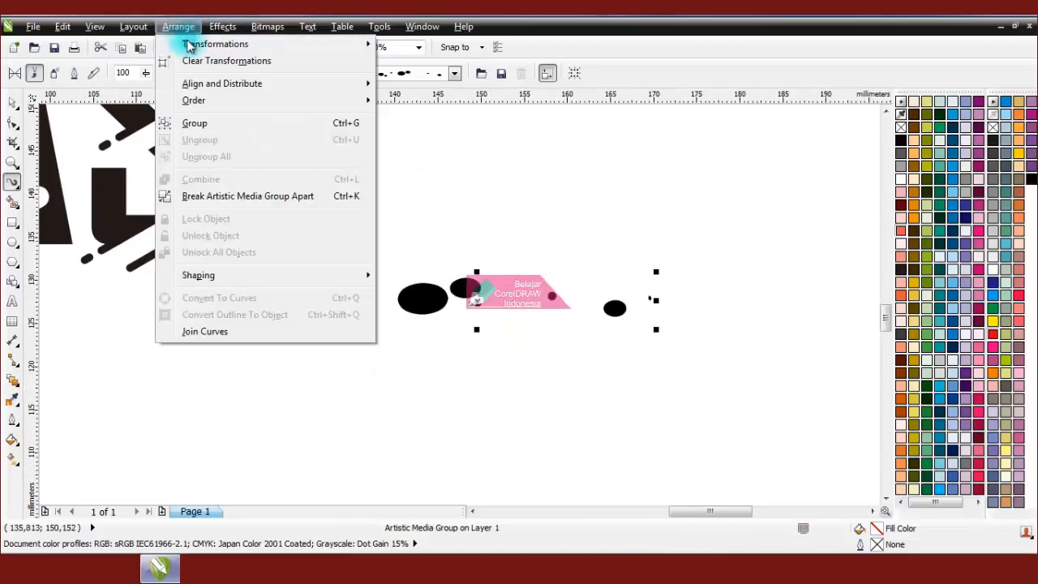
left_click(286, 203)
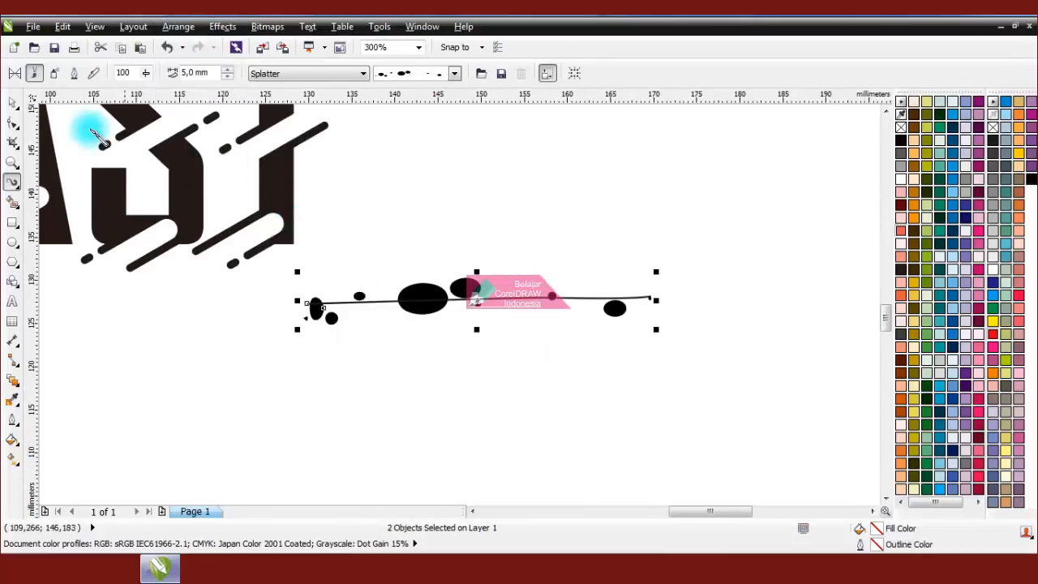
left_click(9, 102)
left_click(542, 270)
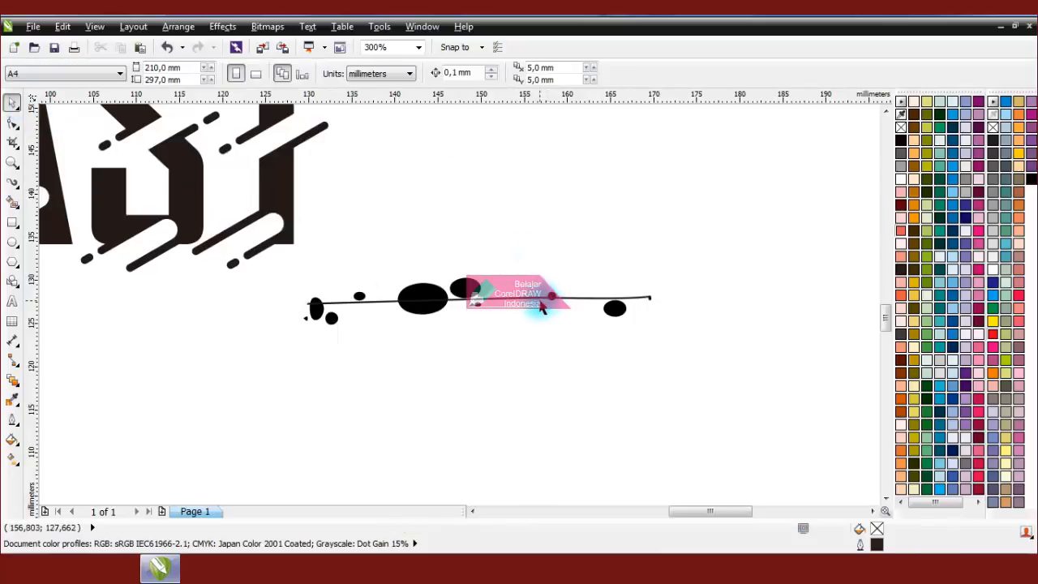
left_click(535, 304)
key("Delete")
Step: Break the splatter into individual dots and delete the two largest ovals in its middle
left_click(438, 300)
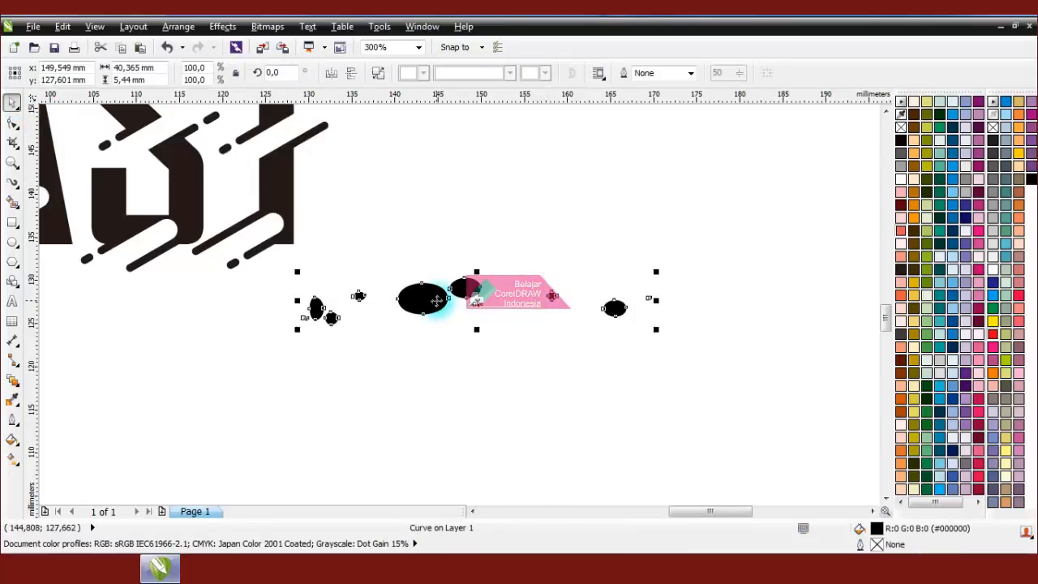
left_click(378, 73)
left_click(422, 297)
key("Delete")
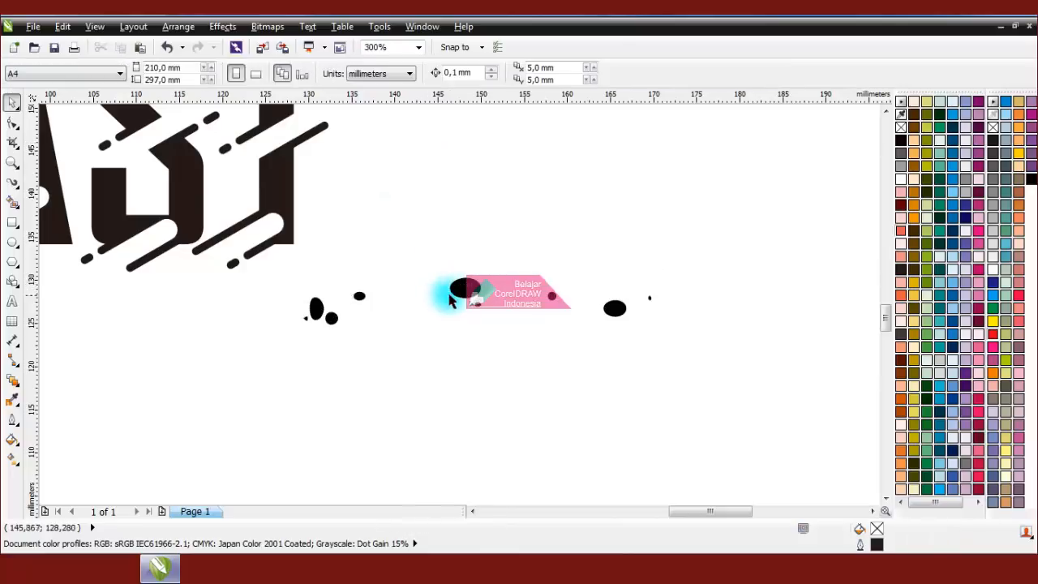
left_click(464, 291)
key("Delete")
Step: Gather the outlying dots into a tighter cluster and enlarge the tiny speck from its far end to 282,7%
left_click_drag(618, 314, 440, 301)
left_click(424, 290)
left_click(513, 320)
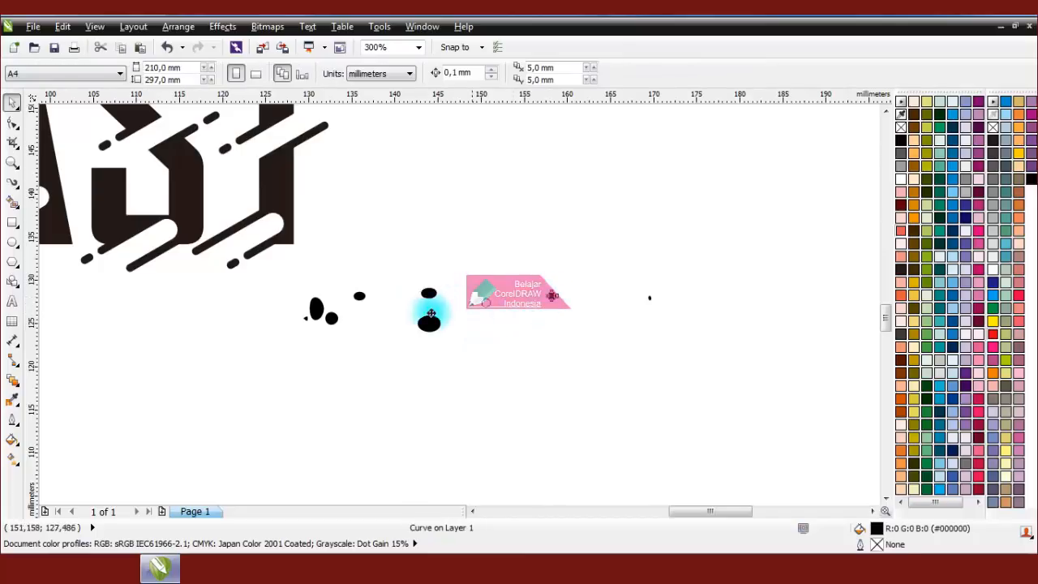
left_click(377, 322)
left_click_drag(640, 303, 490, 307)
left_click(648, 332)
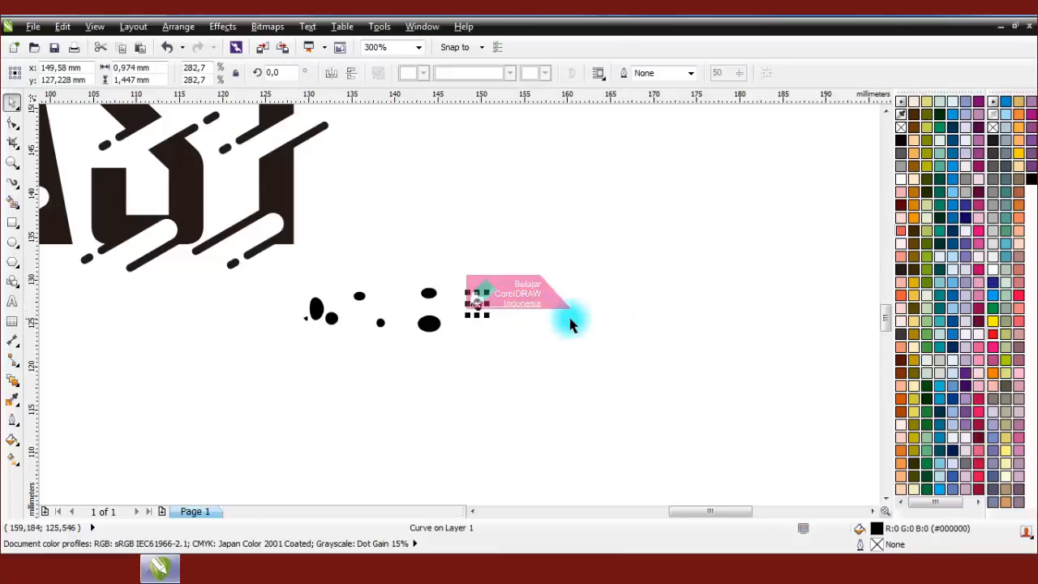
left_click(562, 319)
Step: Shrink the tall oval dot and shift it up slightly, and slightly reduce the small oval to its right
left_click(316, 306)
scroll(315, 306, "up", 2)
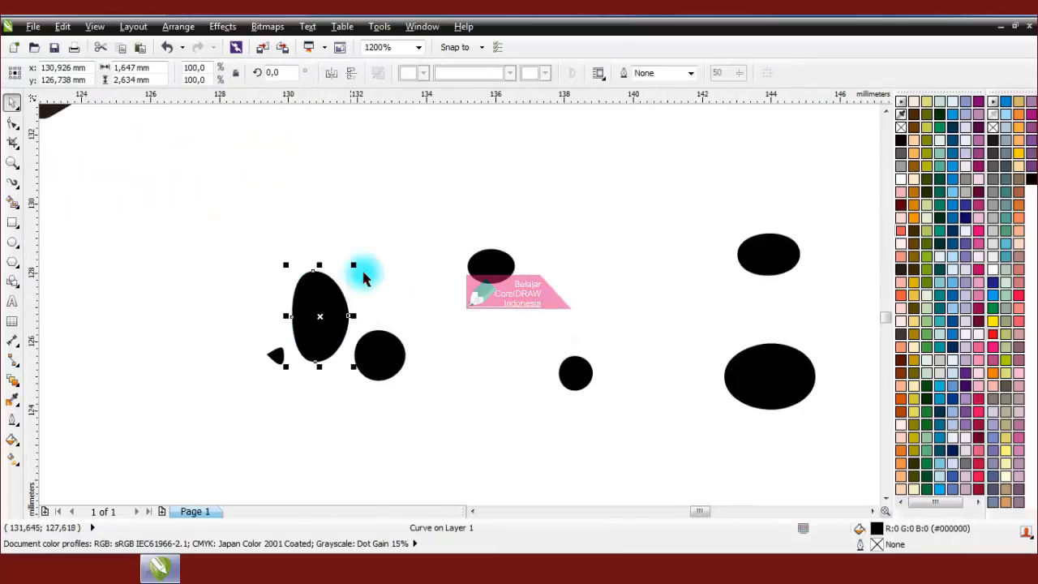
left_click_drag(352, 267, 339, 290)
left_click_drag(323, 316, 323, 277)
left_click(504, 270)
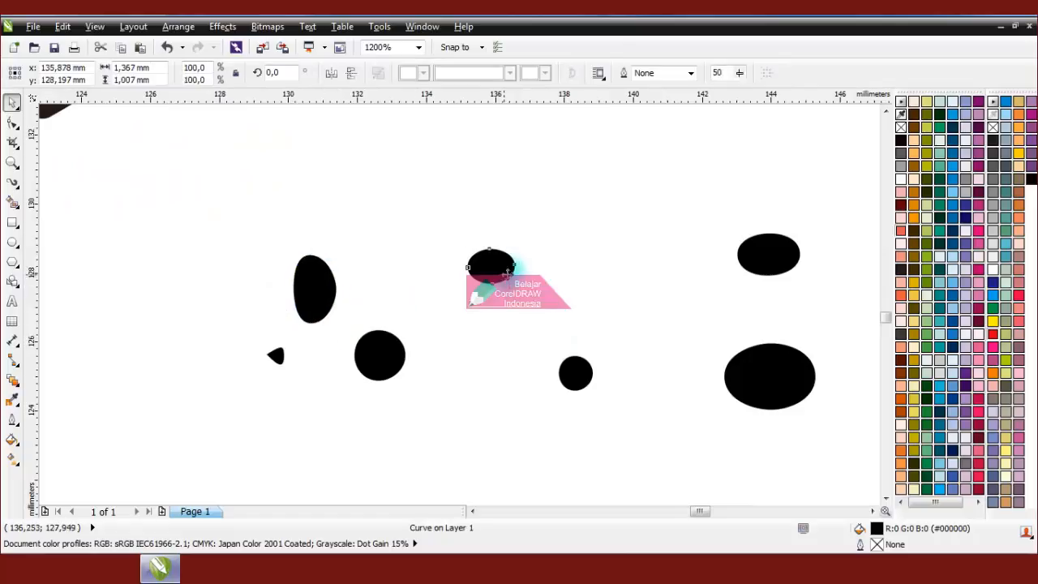
left_click_drag(521, 240, 516, 249)
Step: Shrink the round dot below the tall oval and the upper oval of the pair on the cluster's right
left_click(405, 373)
left_click(400, 370)
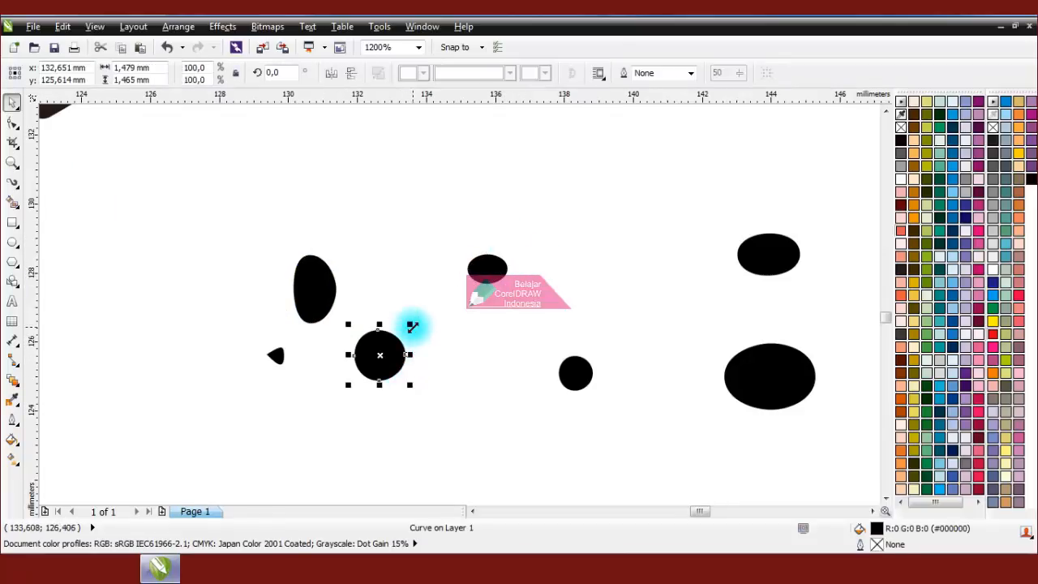
left_click_drag(411, 330, 397, 339)
left_click(769, 252)
left_click_drag(803, 230, 770, 244)
left_click(530, 225)
Step: Weld all the remaining splatter dots into one shape
scroll(530, 225, "down", 3)
left_click_drag(711, 321, 430, 204)
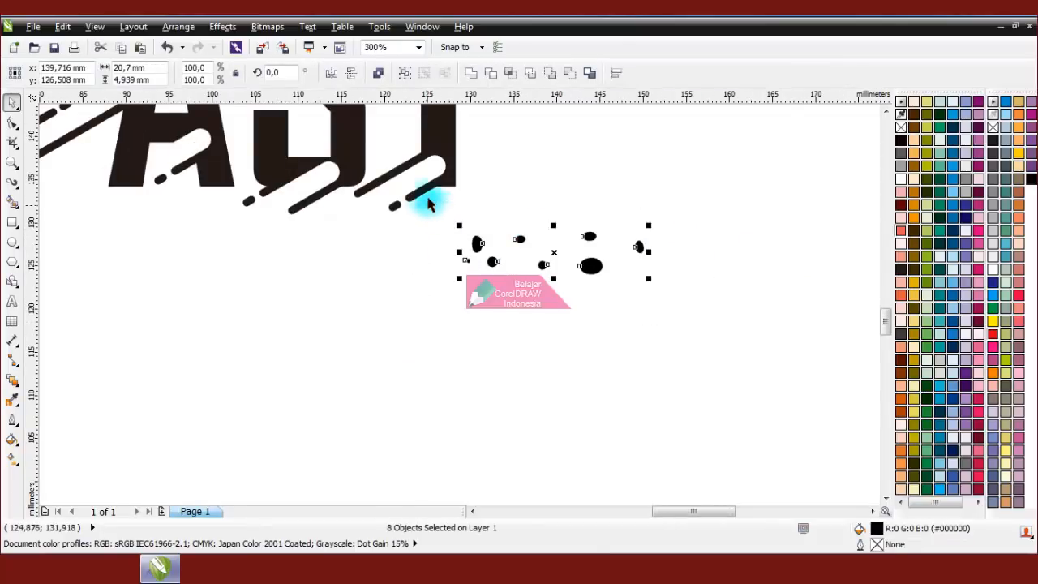
left_click(470, 73)
Step: Move the dot cluster onto the lettering, across the upper parts of the S and T
scroll(579, 332, "down", 5)
scroll(560, 298, "up", 3)
left_click_drag(637, 409, 552, 278)
left_click(637, 301)
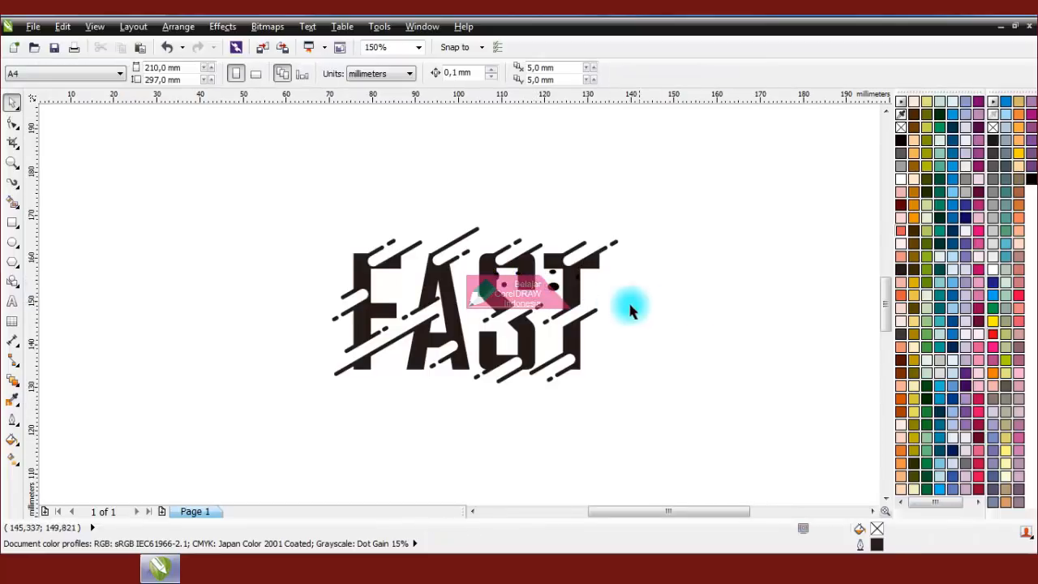
left_click(349, 293)
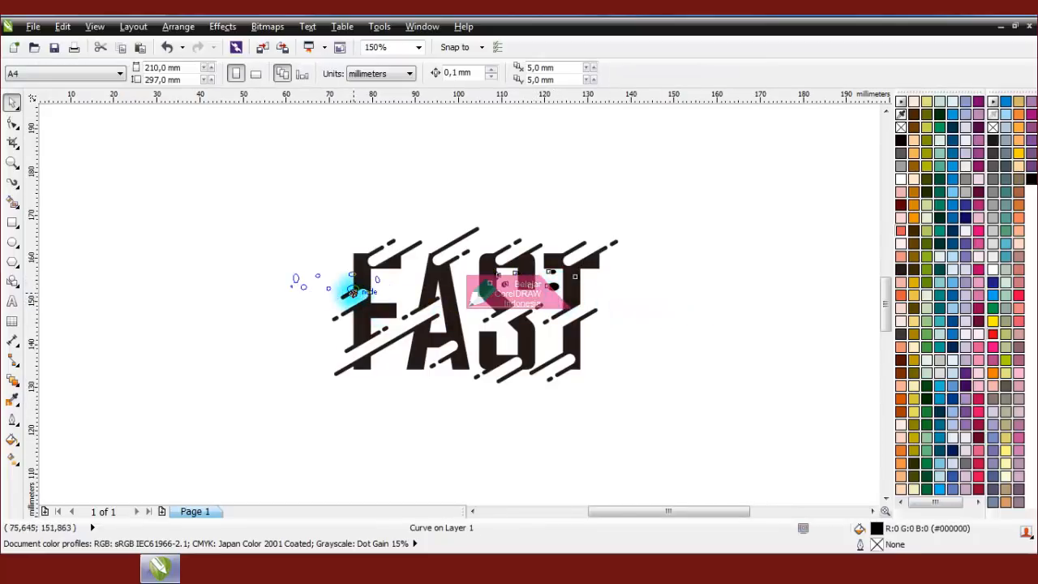
left_click_drag(355, 291, 353, 292)
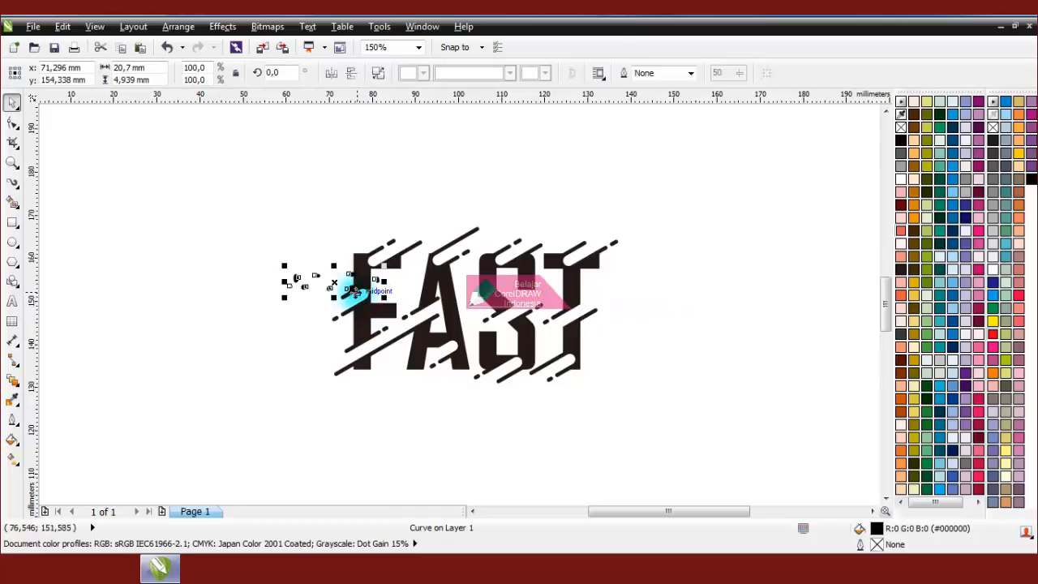
key("ctrl+z")
Step: Copy the dot cluster along the F's base and place another copy, rotated 120°, beside the F's upper left edge
left_click_drag(558, 285, 315, 235)
right_click(393, 378)
left_click(420, 400)
left_click(290, 300)
left_click_drag(349, 325, 432, 264)
right_click(433, 264)
left_click(314, 220)
key("ctrl+z")
Step: Copy the rotated dot cluster to the right of the T and mirror it horizontally
left_click_drag(334, 267, 623, 300)
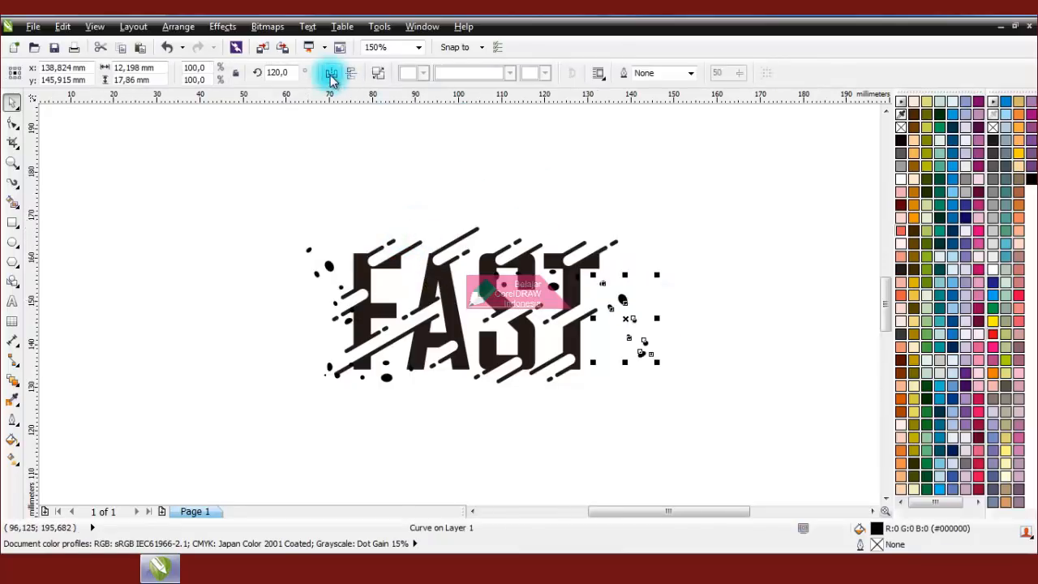
left_click(667, 324)
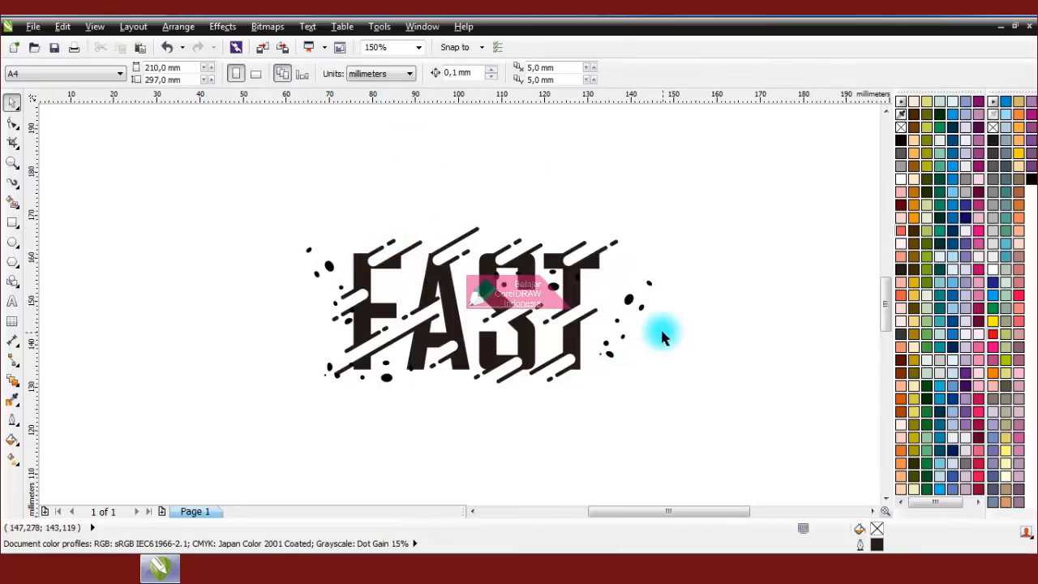
Step: Move the dot cluster beside the T down between the bases of S and T, and place rotated cluster copies above the lettering
left_click_drag(630, 301, 548, 351)
left_click(741, 348)
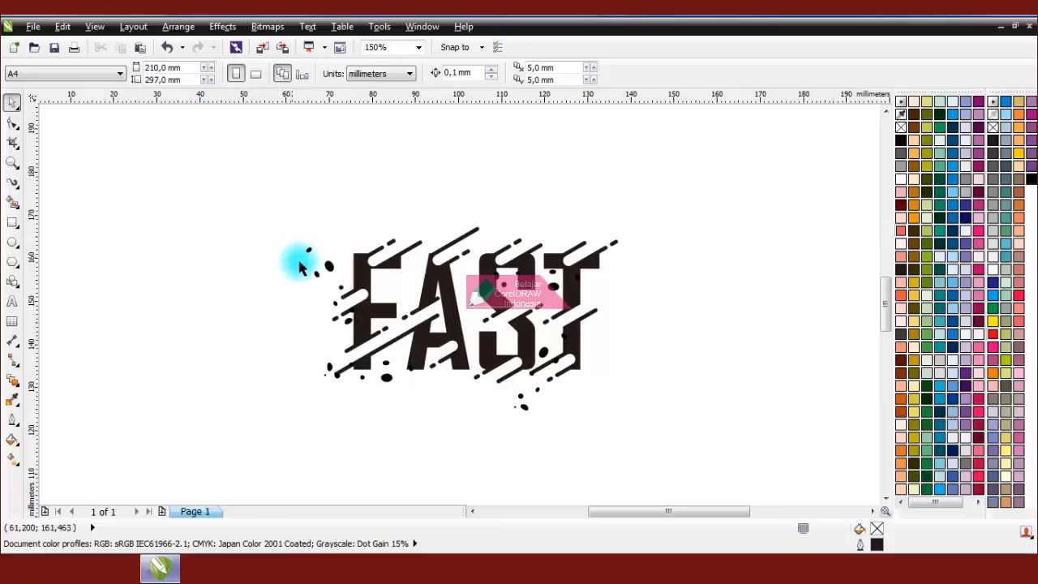
left_click_drag(328, 275, 416, 169)
left_click(505, 229)
left_click_drag(517, 225, 575, 235)
key("Escape")
key("Escape")
Step: Weld the lettering and all dot clusters into one shape and fill it with coral red (C0 M77 Y58 K0)
left_click_drag(272, 195, 753, 468)
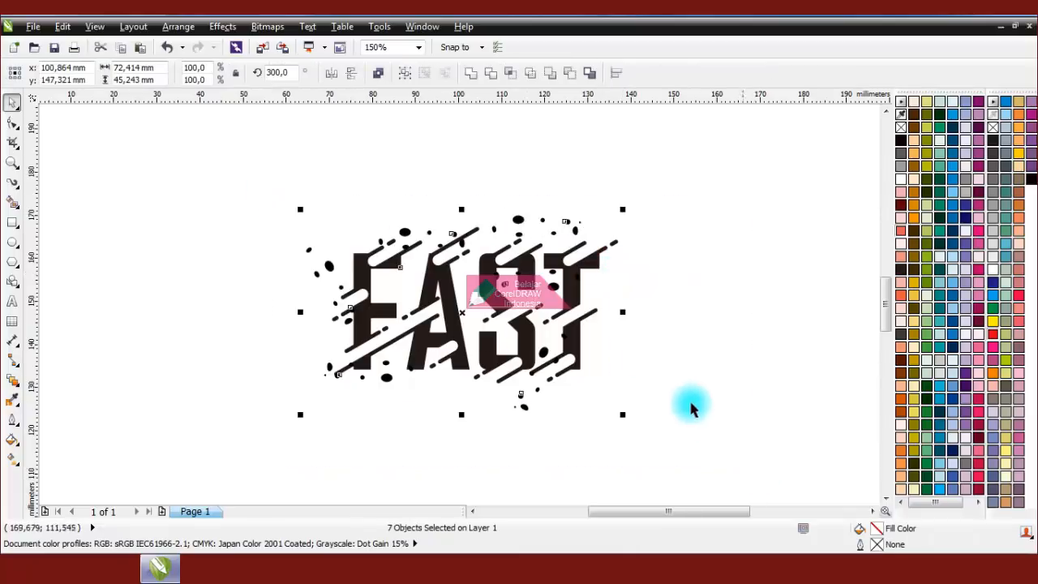
left_click(468, 74)
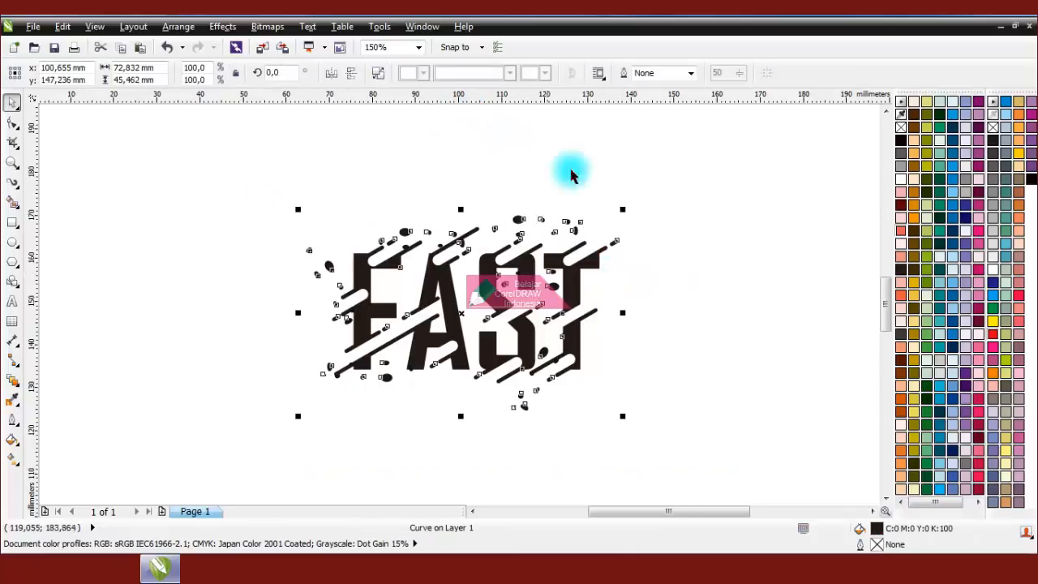
left_click(901, 231)
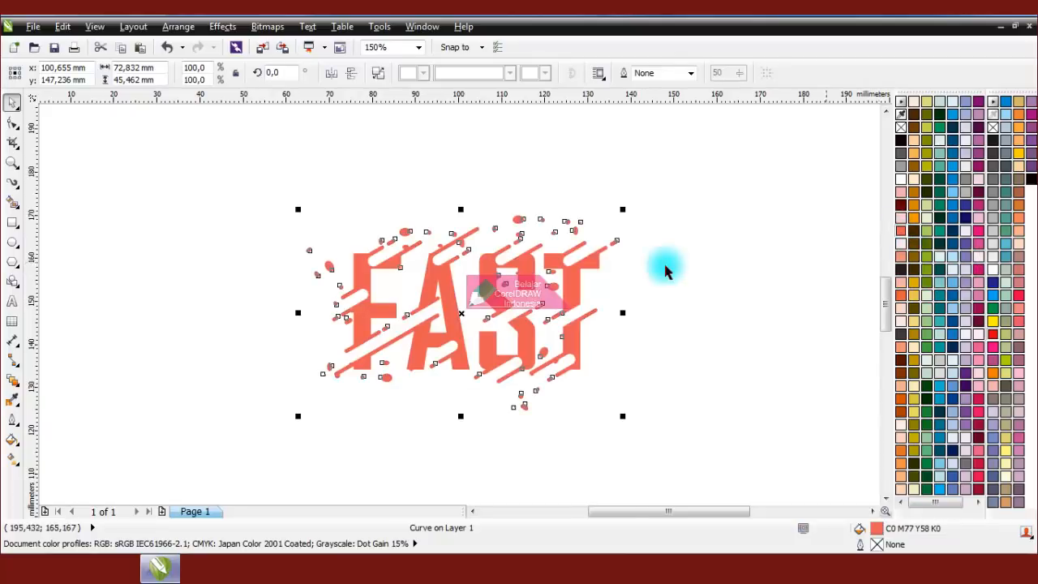
left_click(624, 275)
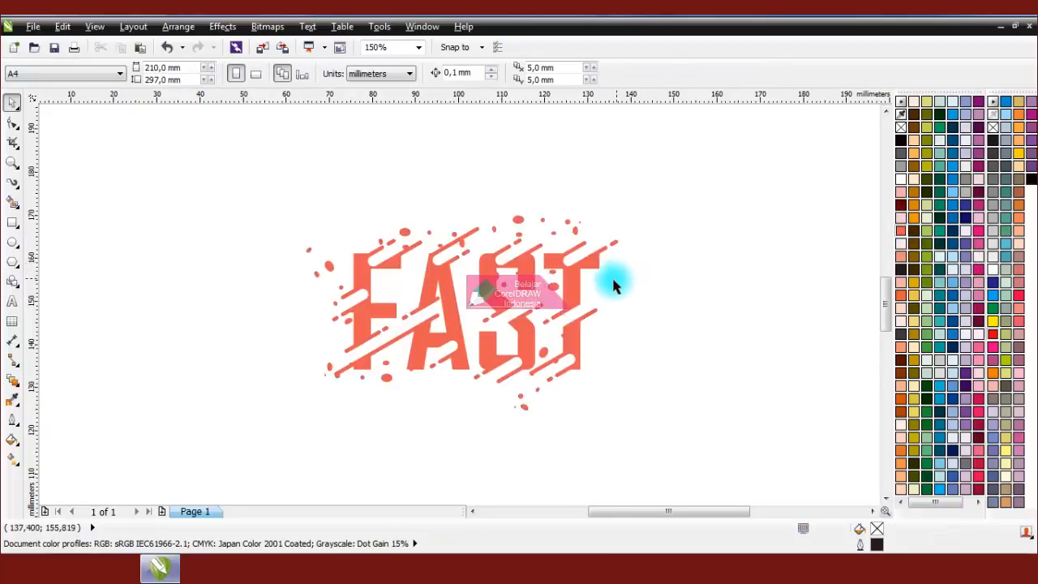
left_click(418, 47)
left_click(415, 61)
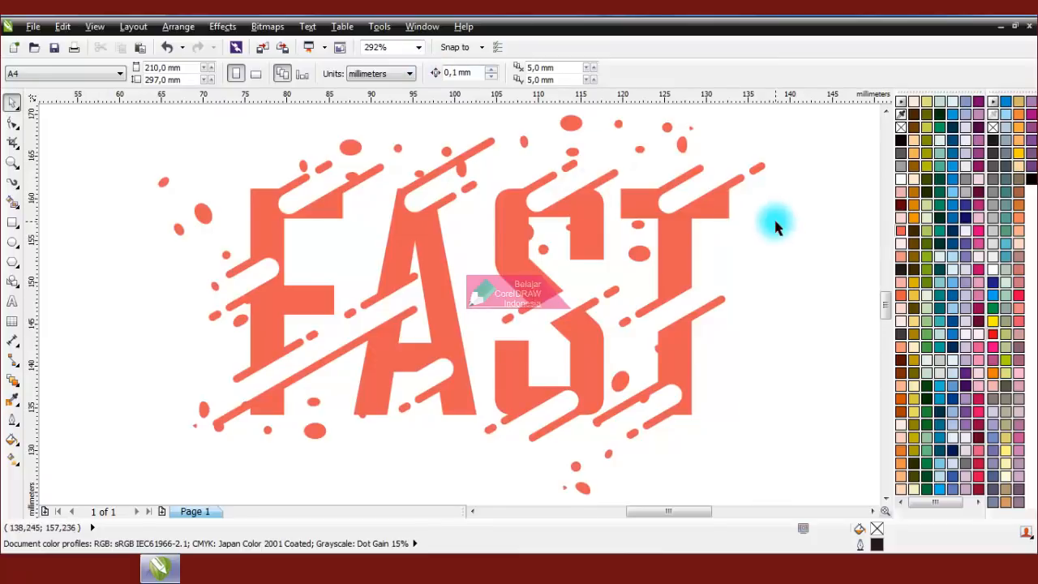